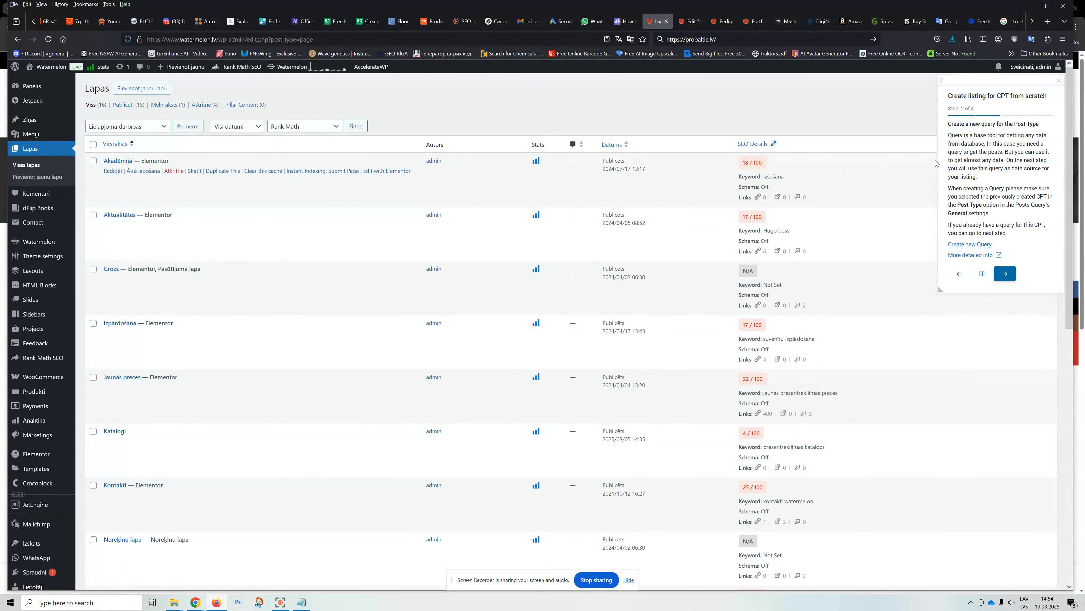
Step: Open the Akadēmija page for editing and dismiss the listing guide popups
{"action": "left_click", "coordinate": [1058, 81]}
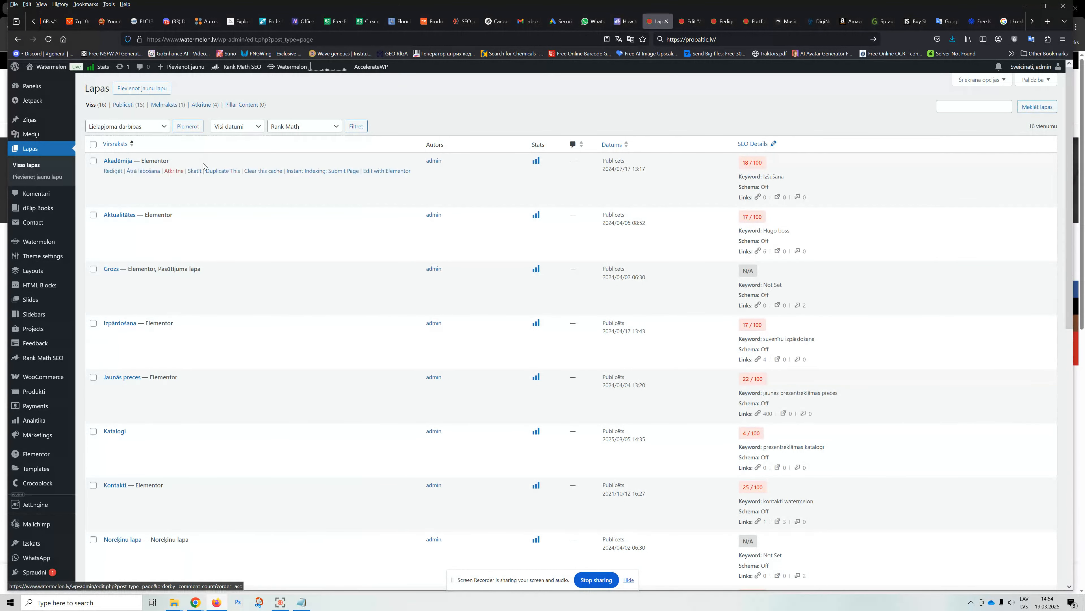
{"action": "left_click", "coordinate": [112, 172]}
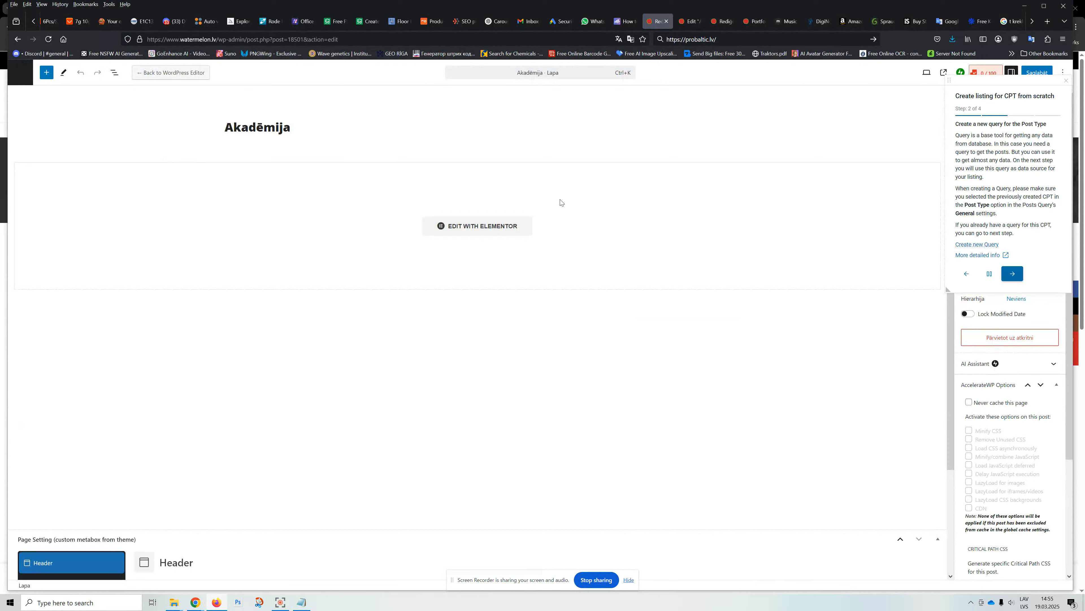
{"action": "left_click", "coordinate": [1066, 80]}
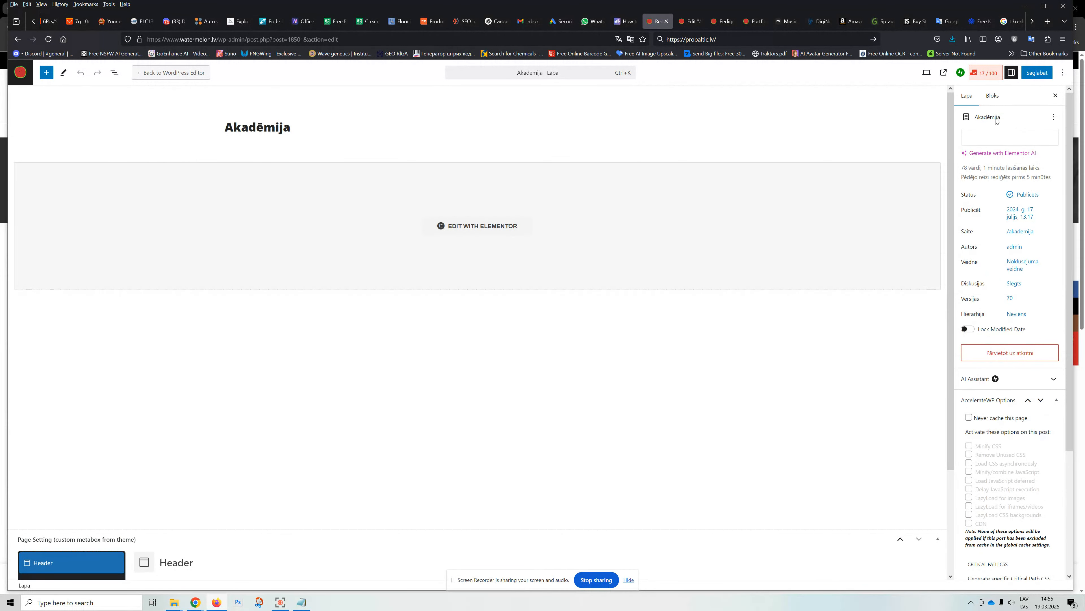
Step: Replace the page's featured image with the playing cards photo mo6201-13-ambiant.jpg from the media library
{"action": "mouse_move", "coordinate": [1022, 151]}
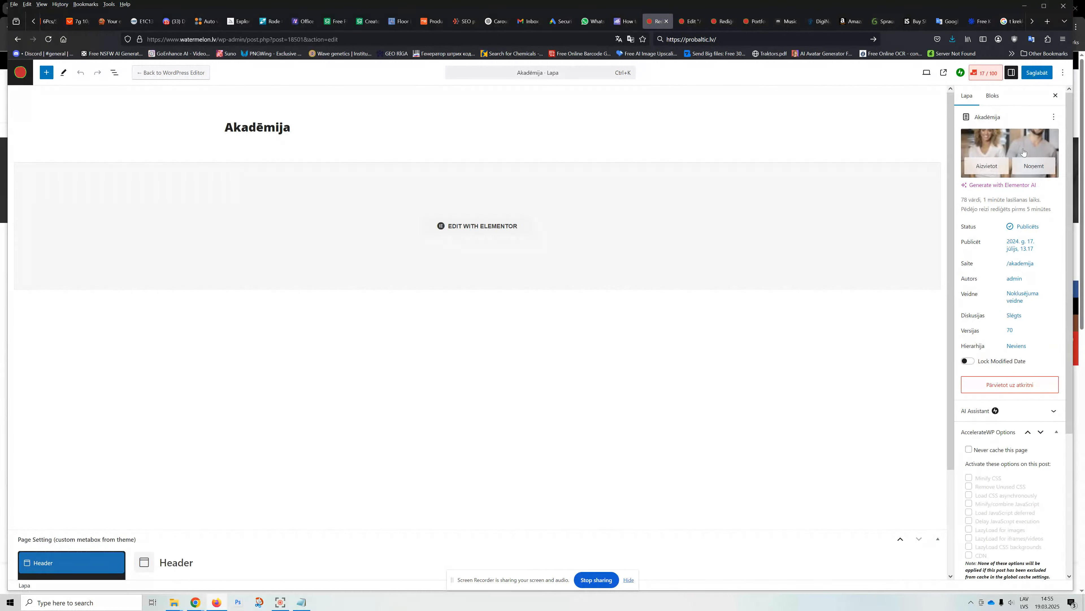
{"action": "left_click", "coordinate": [987, 167]}
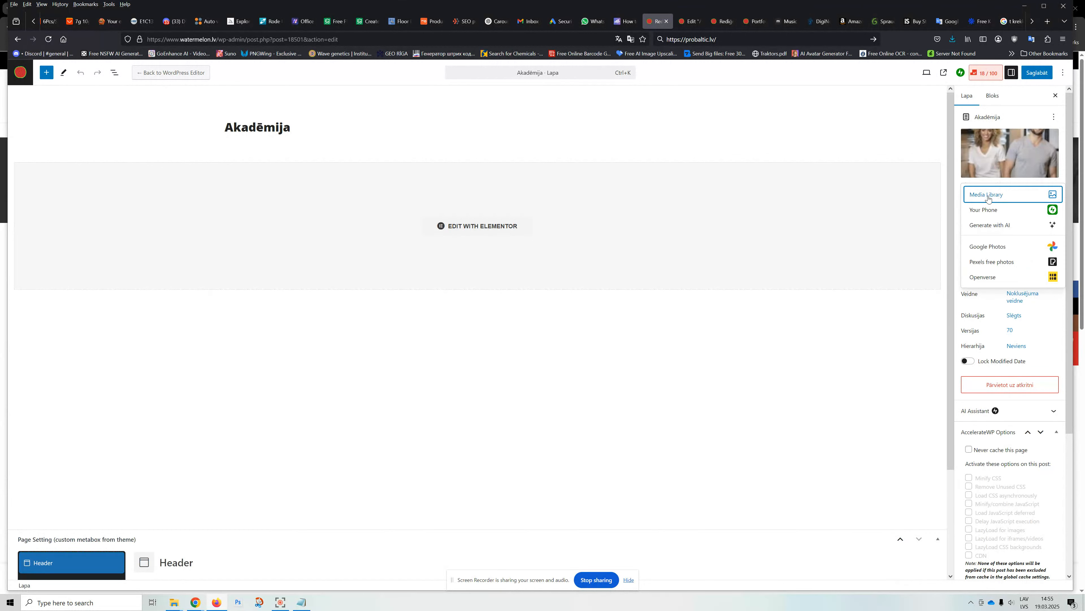
{"action": "left_click", "coordinate": [992, 196]}
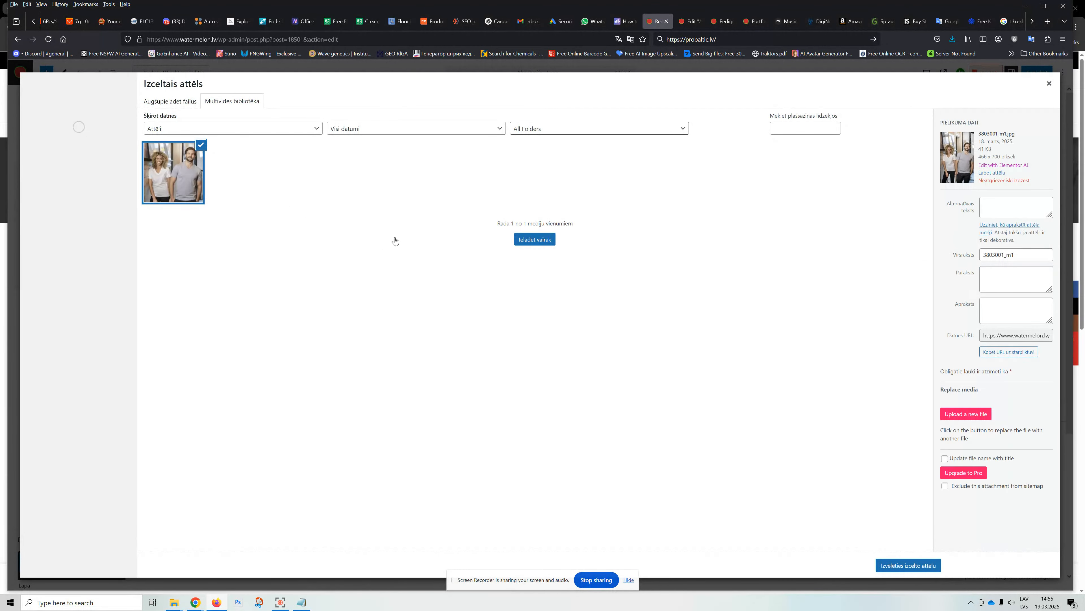
{"action": "scroll", "coordinate": [582, 258], "scroll_direction": "down", "scroll_amount": 1}
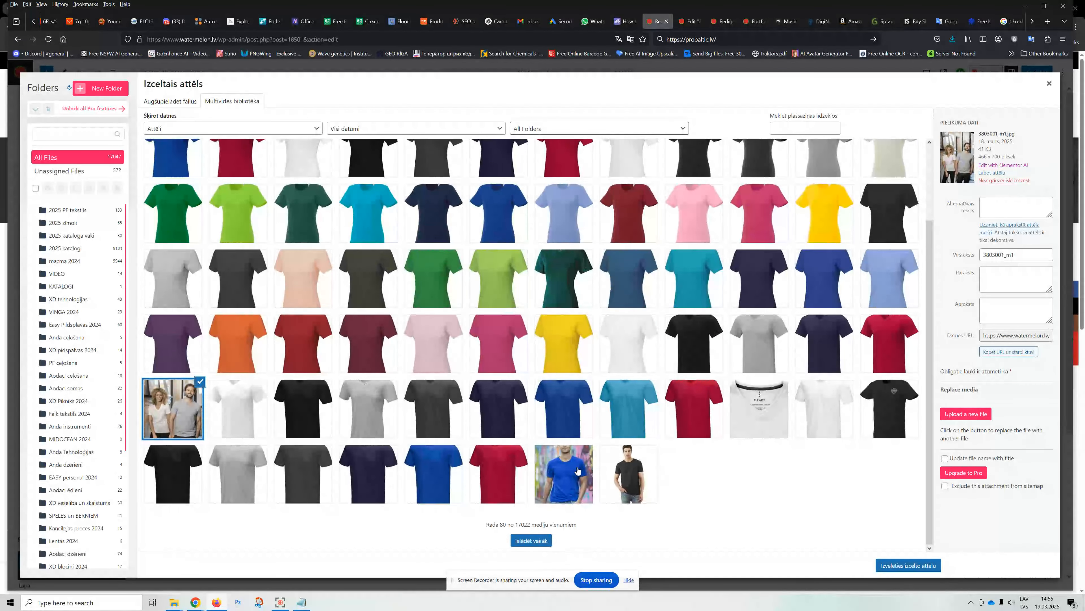
{"action": "left_click", "coordinate": [569, 478]}
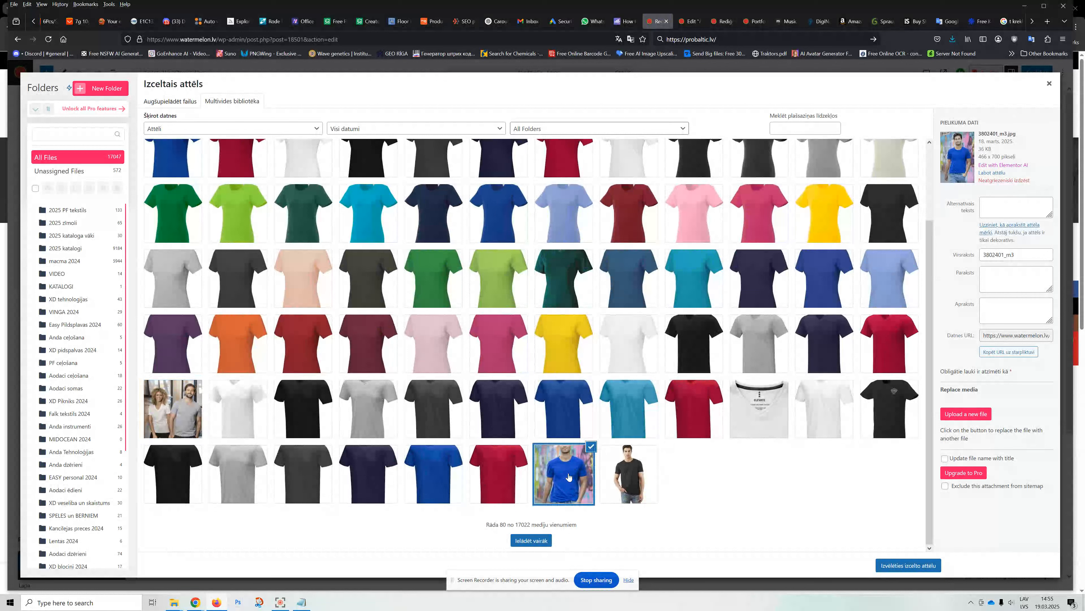
{"action": "left_click", "coordinate": [540, 543]}
{"action": "scroll", "coordinate": [649, 487], "scroll_direction": "down", "scroll_amount": 8}
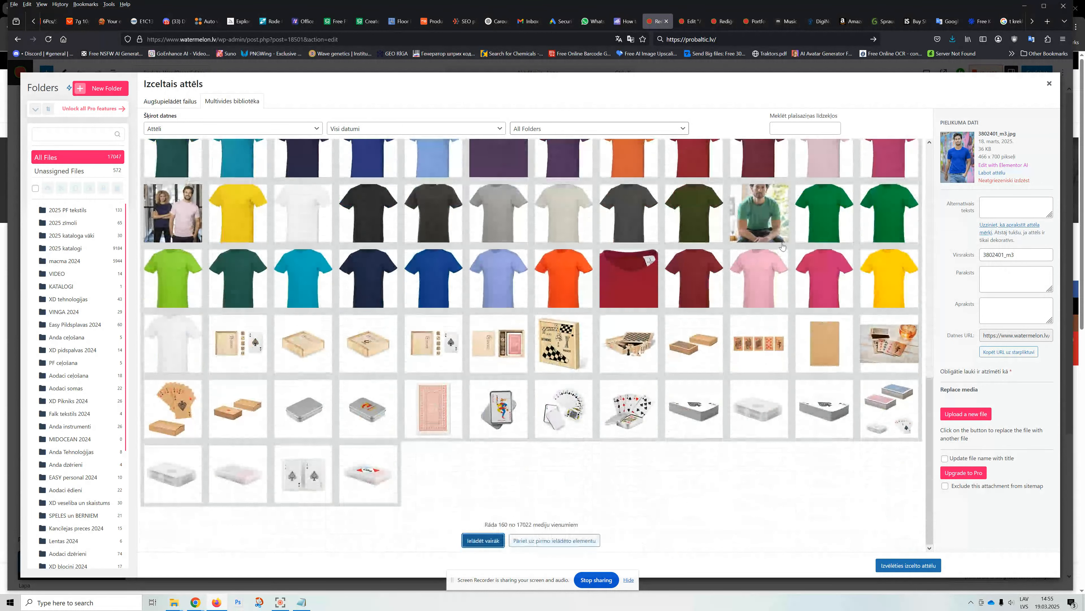
{"action": "left_click", "coordinate": [889, 338]}
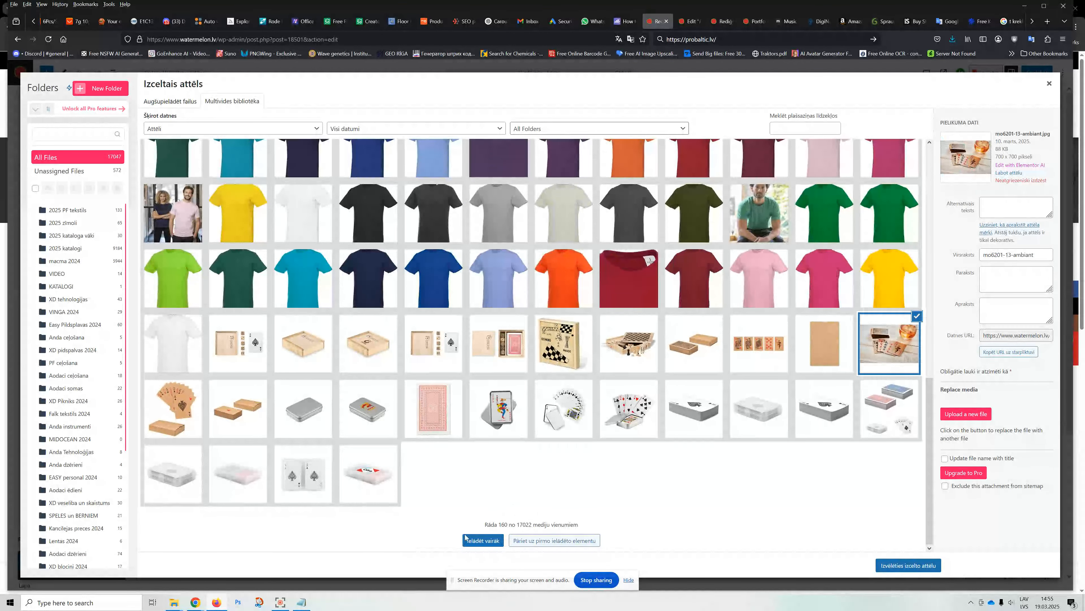
{"action": "left_click", "coordinate": [897, 568]}
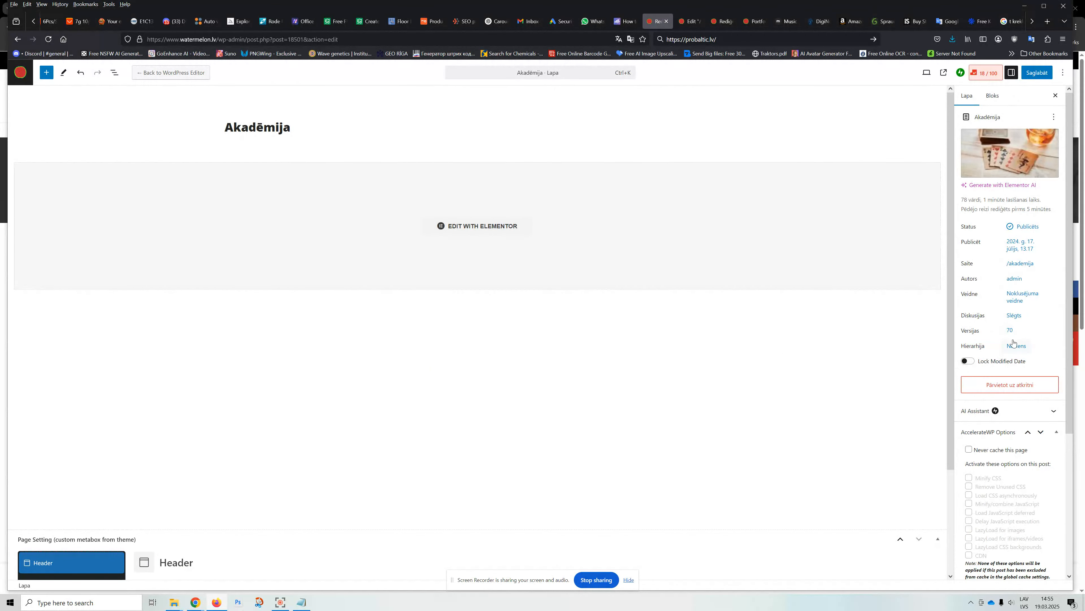
Step: Open the page's Rank Math snippet editor and review the search title, permalink and description fields
{"action": "scroll", "coordinate": [1013, 342], "scroll_direction": "down", "scroll_amount": 5}
{"action": "scroll", "coordinate": [1013, 342], "scroll_direction": "up", "scroll_amount": 5}
{"action": "left_click", "coordinate": [985, 75]}
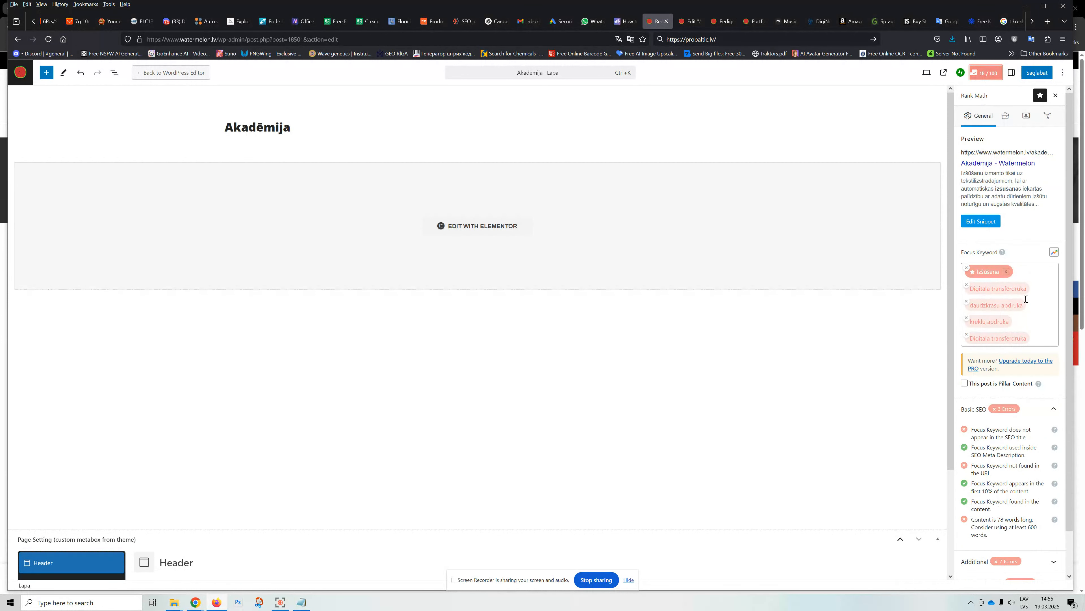
{"action": "scroll", "coordinate": [1026, 299], "scroll_direction": "down", "scroll_amount": 2}
{"action": "scroll", "coordinate": [1026, 301], "scroll_direction": "up", "scroll_amount": 2}
{"action": "left_click", "coordinate": [982, 221]}
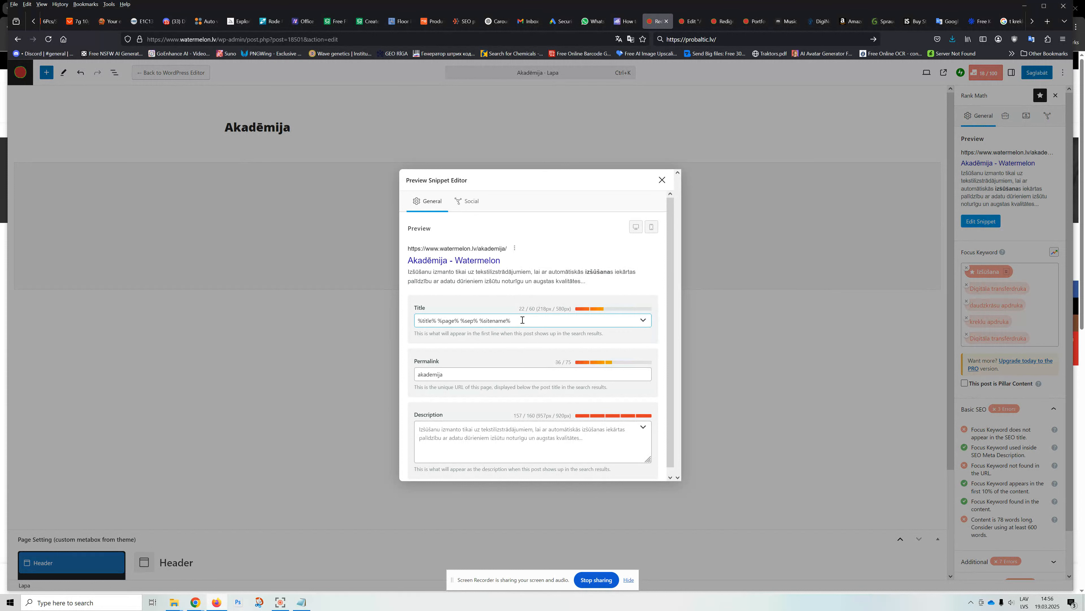
{"action": "left_click_drag", "start_coordinate": [522, 320], "coordinate": [382, 318]}
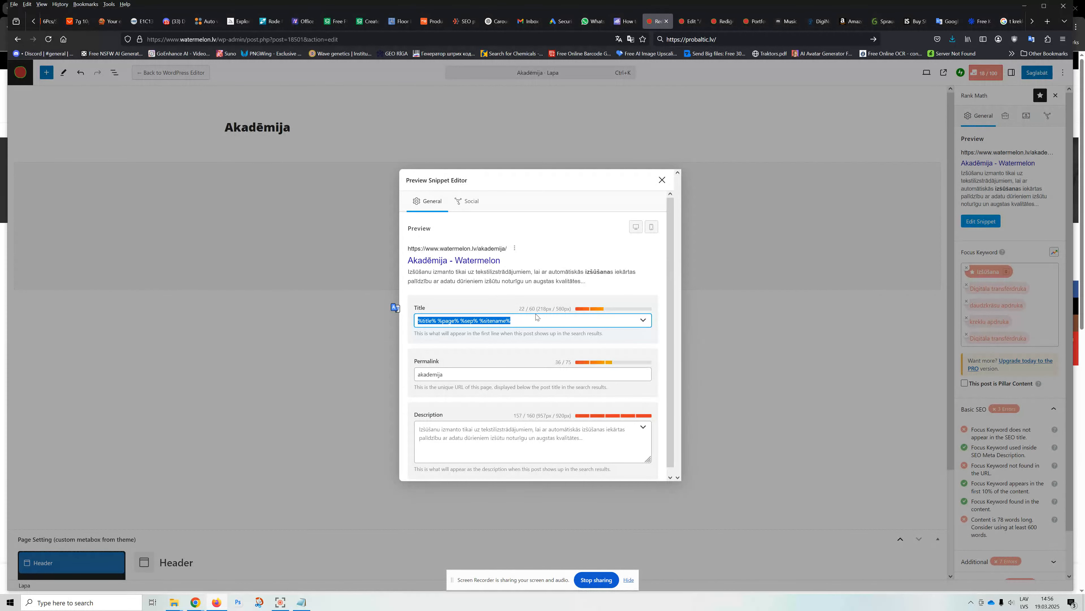
{"action": "left_click", "coordinate": [451, 433]}
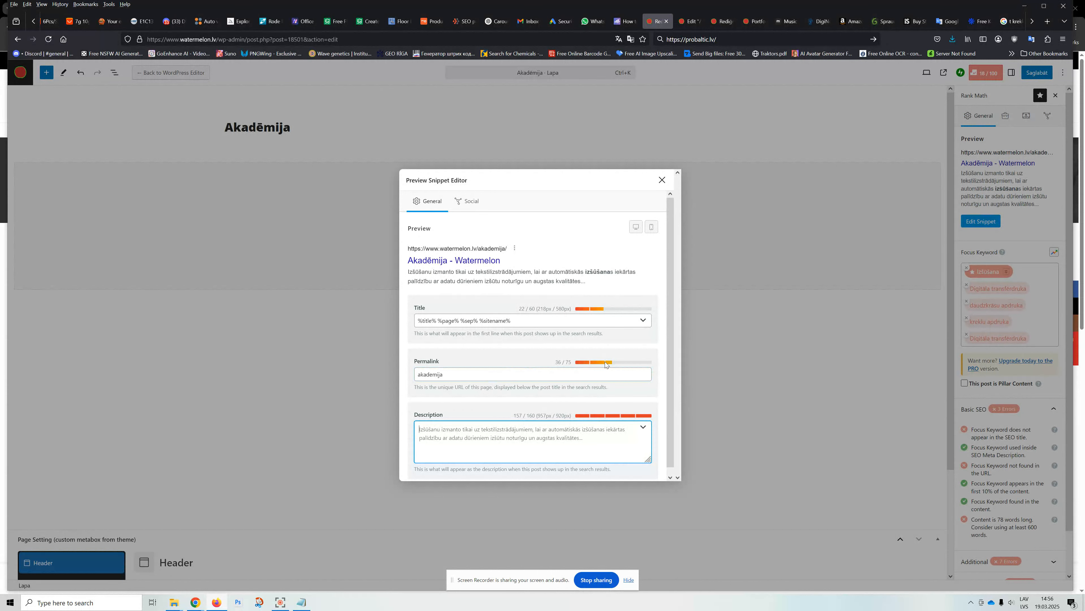
Step: Replace the Facebook sharing image in the social snippet settings with the blue T-shirt image 3801743.jpg
{"action": "left_click", "coordinate": [463, 205]}
{"action": "scroll", "coordinate": [582, 294], "scroll_direction": "down", "scroll_amount": 3}
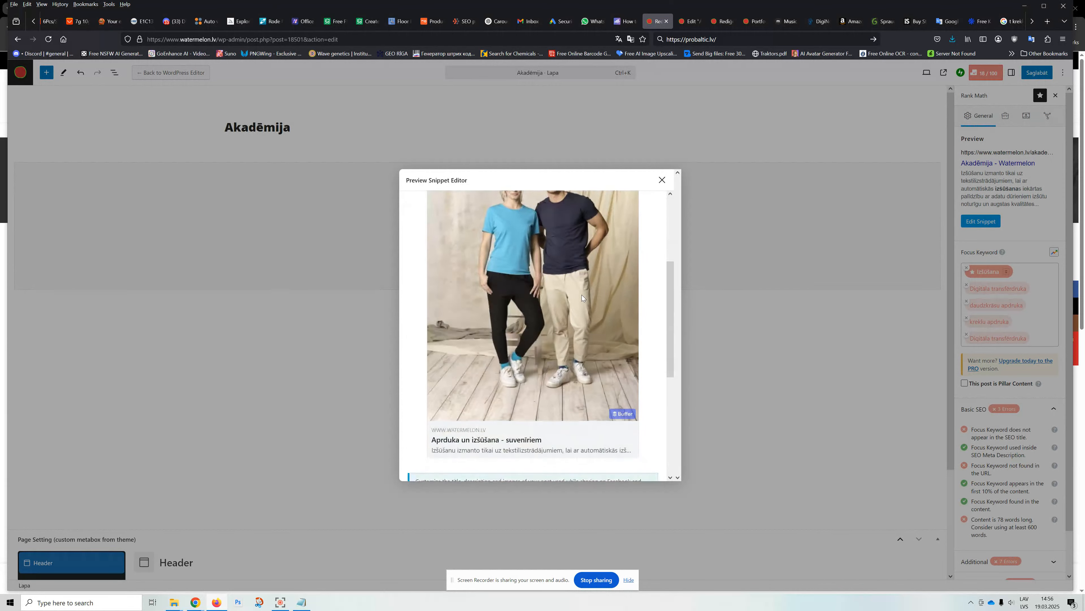
{"action": "scroll", "coordinate": [582, 294], "scroll_direction": "down", "scroll_amount": 3}
{"action": "scroll", "coordinate": [520, 290], "scroll_direction": "up", "scroll_amount": 6}
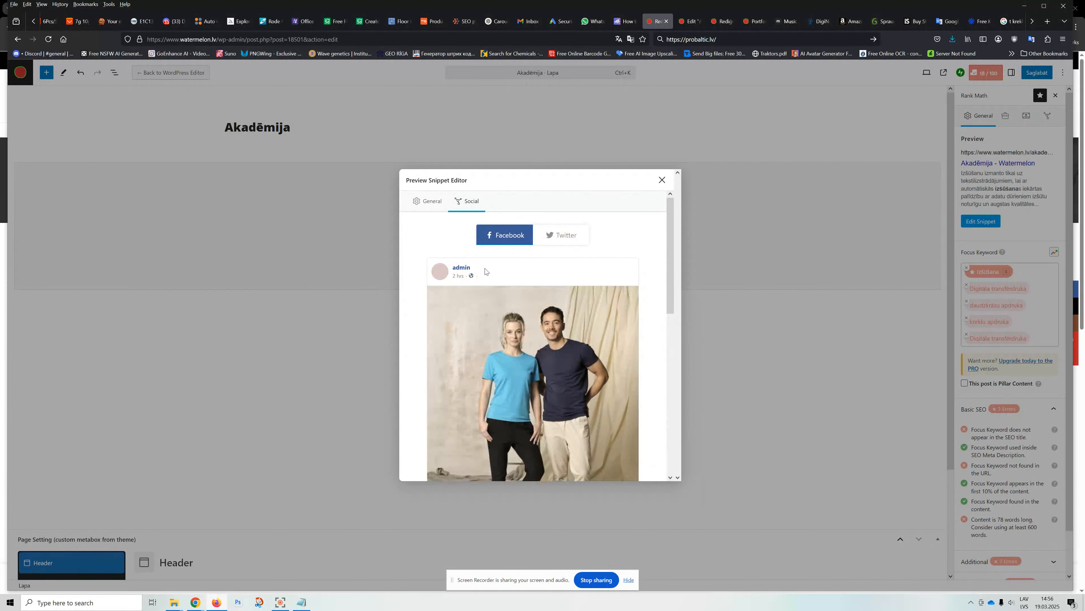
{"action": "scroll", "coordinate": [520, 295], "scroll_direction": "down", "scroll_amount": 3}
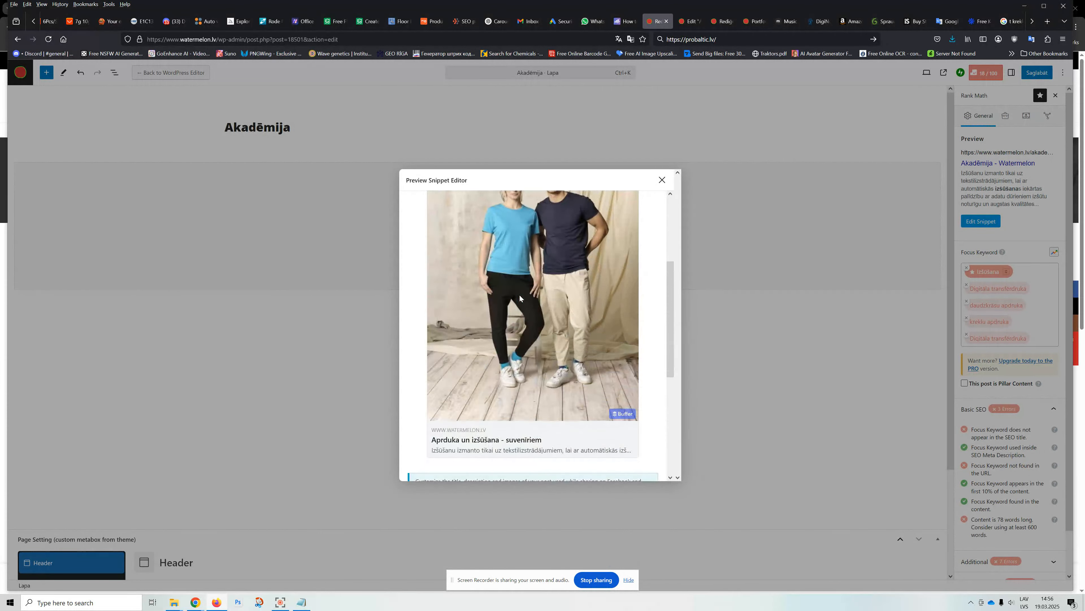
{"action": "scroll", "coordinate": [519, 294], "scroll_direction": "down", "scroll_amount": 3}
{"action": "scroll", "coordinate": [502, 324], "scroll_direction": "down", "scroll_amount": 3}
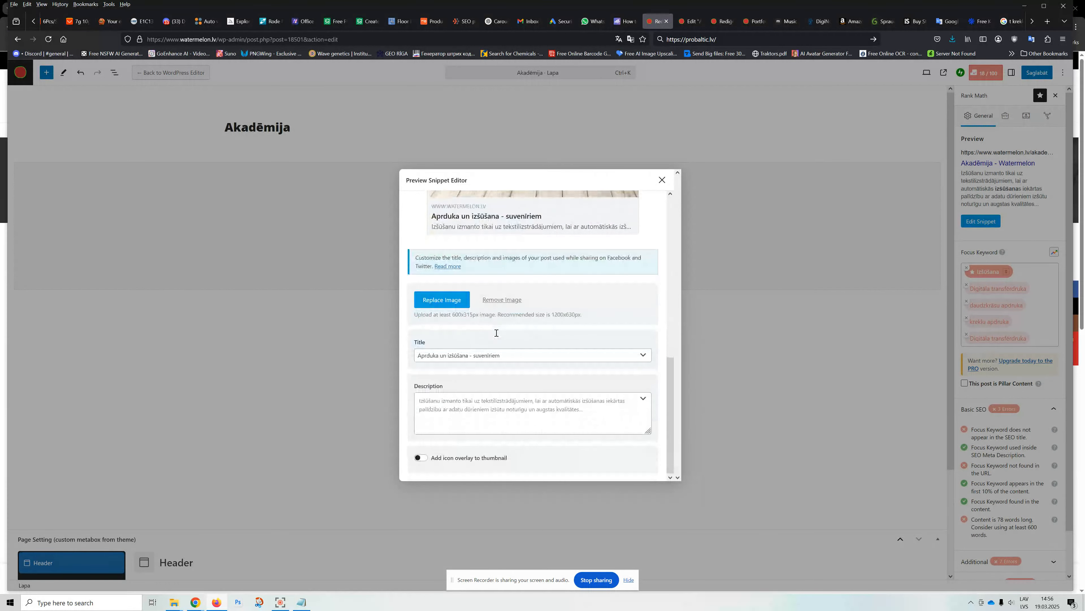
{"action": "left_click", "coordinate": [443, 300]}
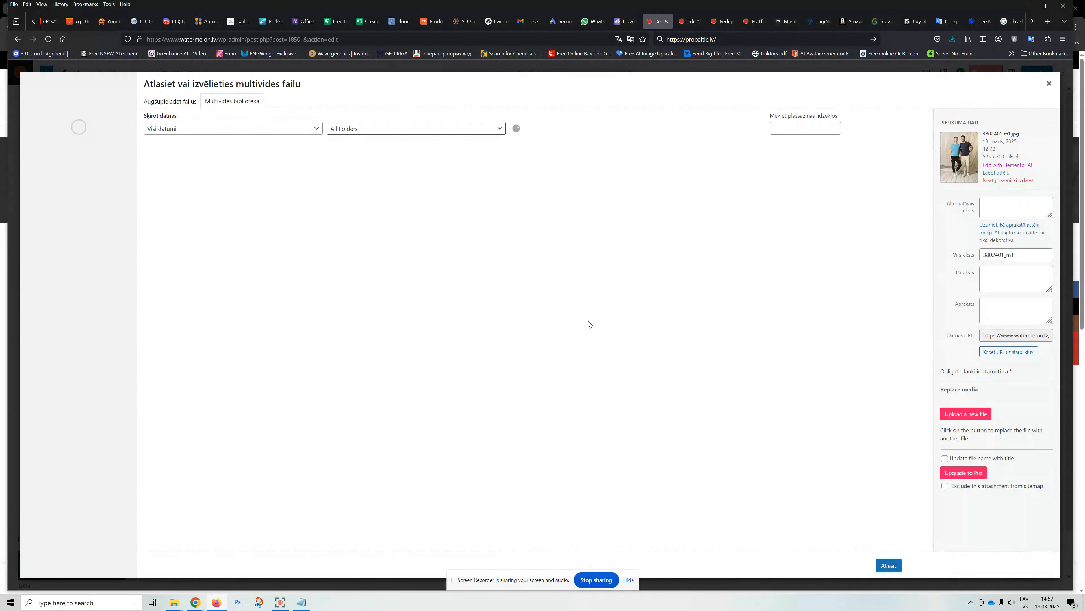
{"action": "left_click", "coordinate": [516, 188]}
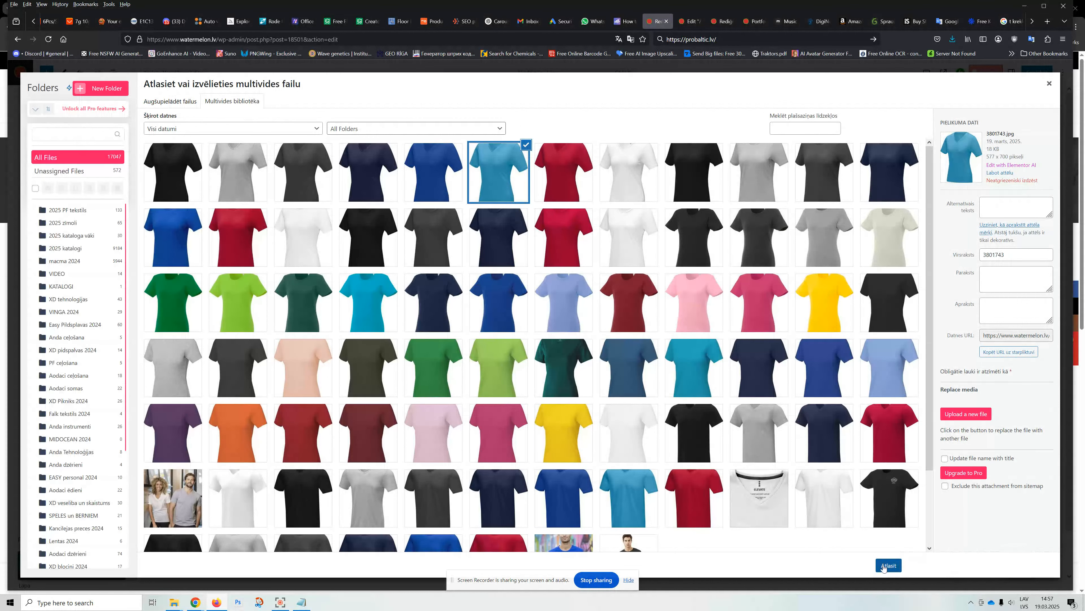
{"action": "left_click", "coordinate": [889, 566]}
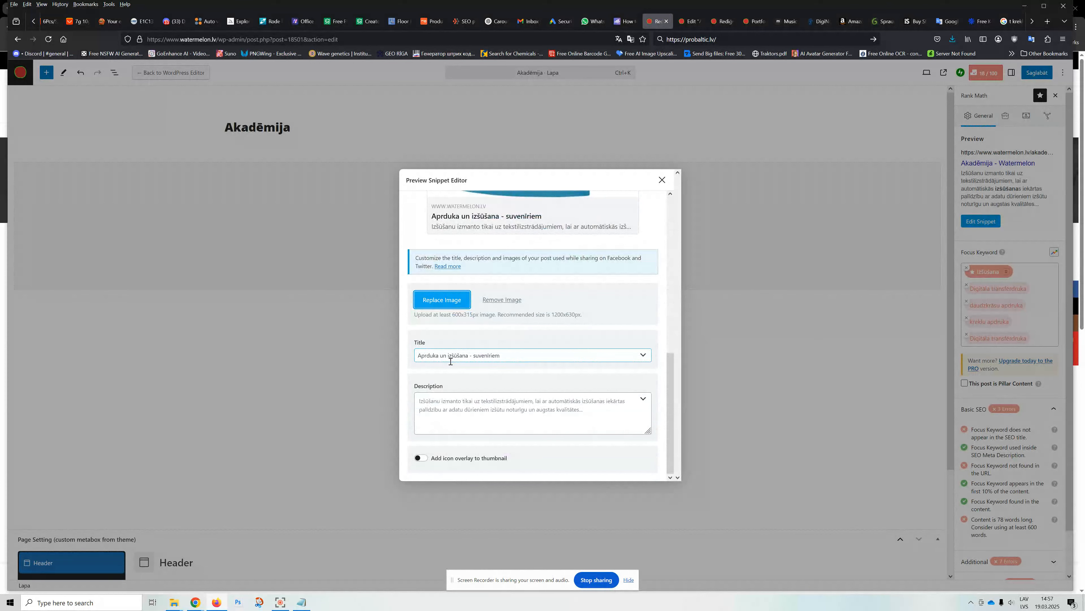
Step: Review the Facebook sharing title and description and check the updated social preview
{"action": "left_click_drag", "start_coordinate": [500, 357], "coordinate": [416, 357]}
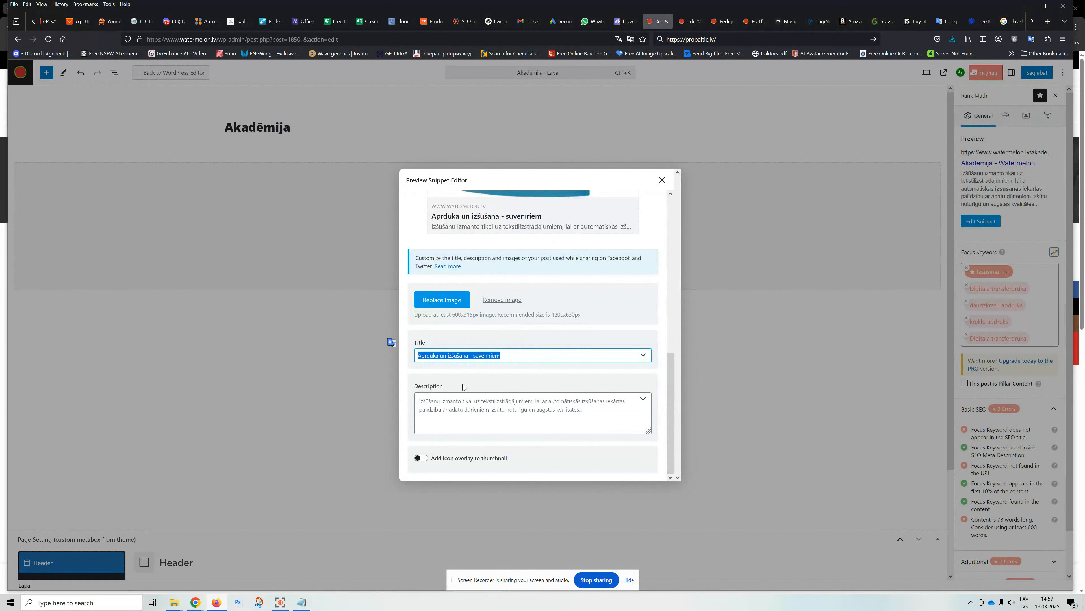
{"action": "left_click", "coordinate": [450, 404]}
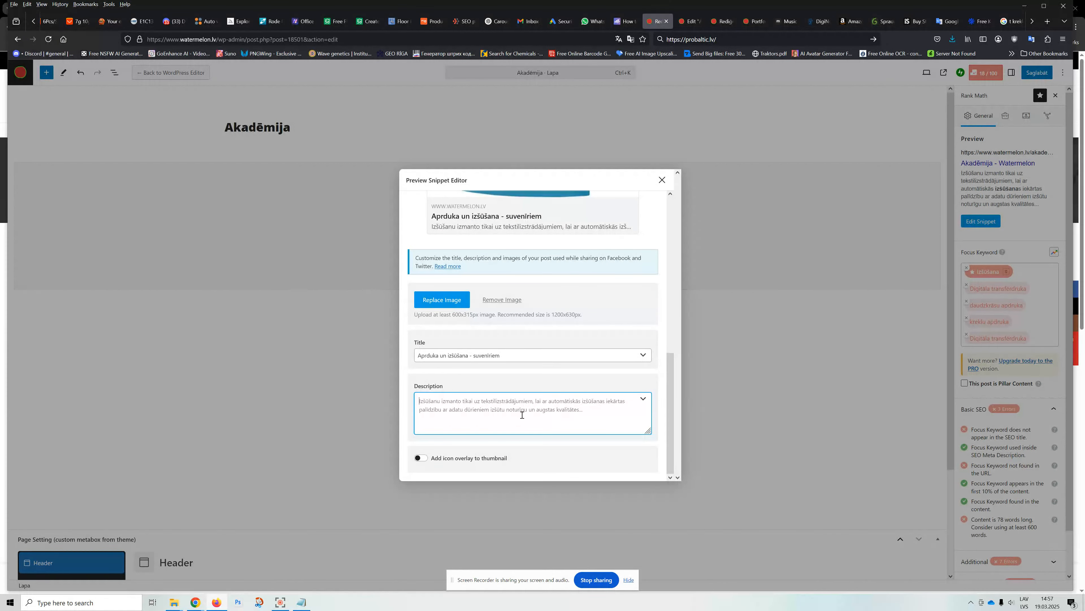
{"action": "scroll", "coordinate": [527, 305], "scroll_direction": "up", "scroll_amount": 10}
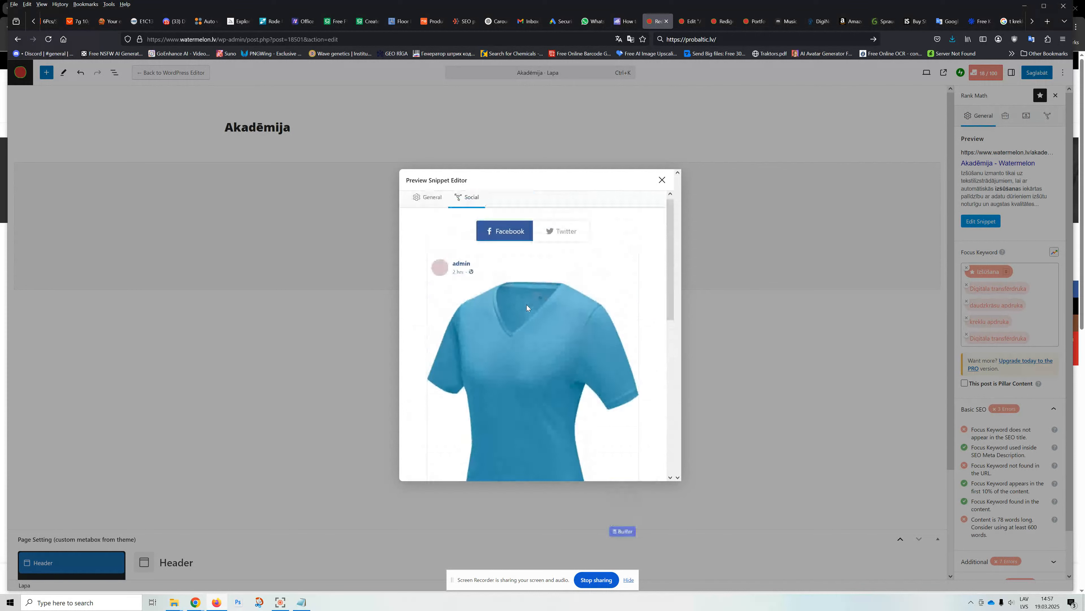
Step: Try the Summary Card with Large Image type for the Twitter preview and switch back to Summary Card
{"action": "left_click", "coordinate": [578, 236]}
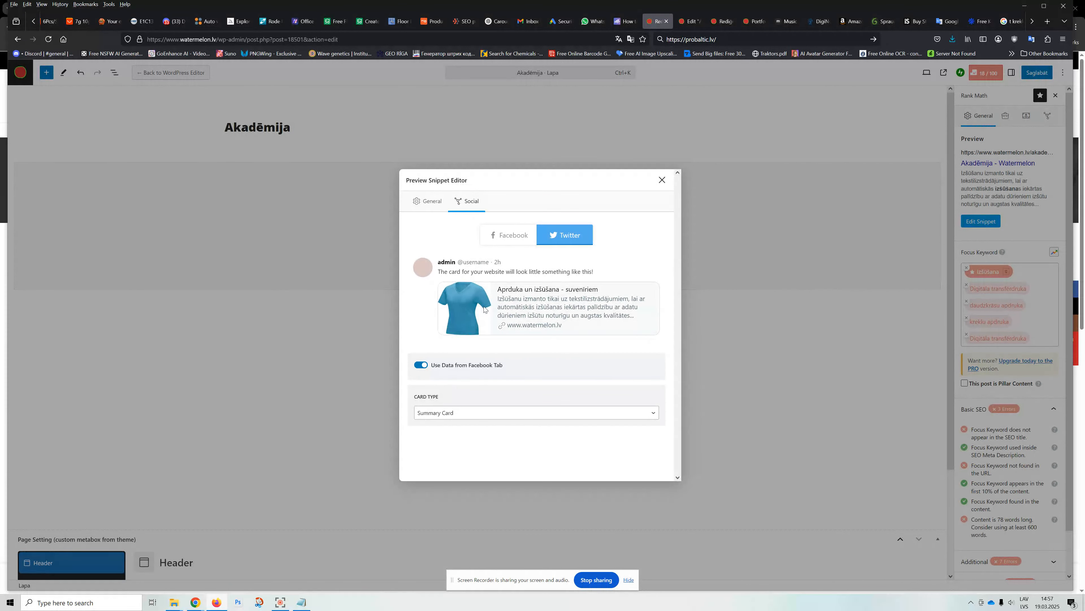
{"action": "left_click", "coordinate": [456, 412]}
{"action": "left_click", "coordinate": [447, 426]}
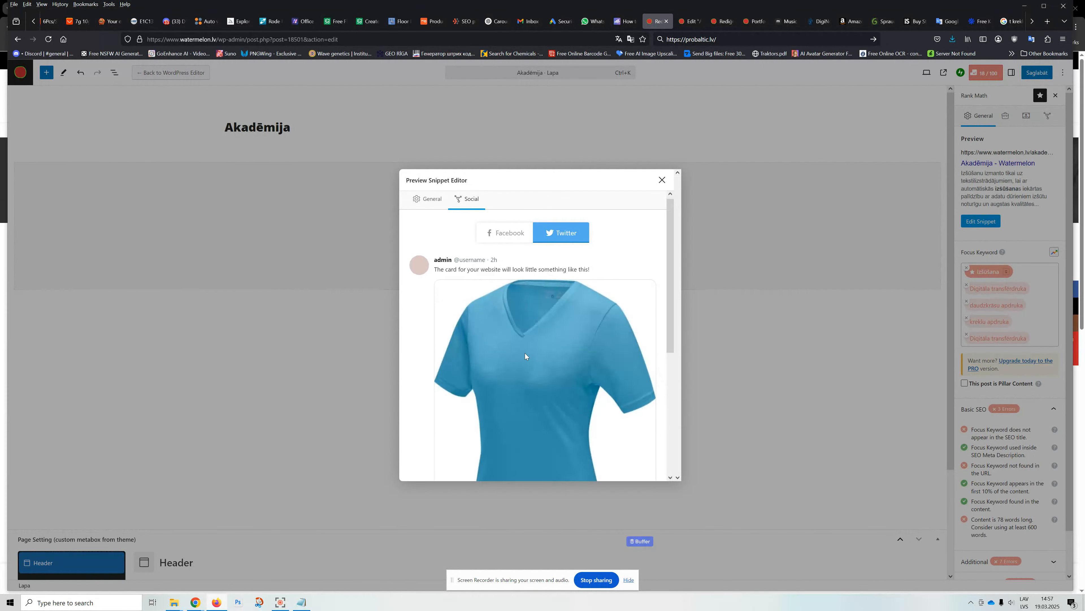
{"action": "scroll", "coordinate": [525, 353], "scroll_direction": "down", "scroll_amount": 5}
{"action": "left_click", "coordinate": [453, 457]}
{"action": "left_click", "coordinate": [441, 481]}
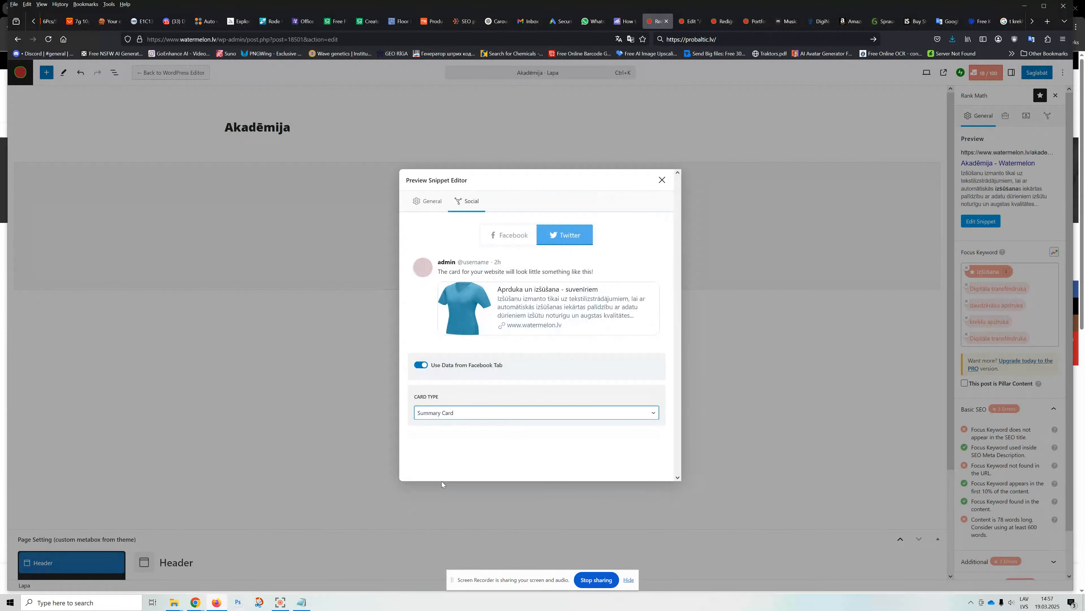
Step: Try the App Card type for Twitter, examine its app fields, and restore the Summary Card type
{"action": "left_click", "coordinate": [472, 413]}
{"action": "left_click", "coordinate": [457, 449]}
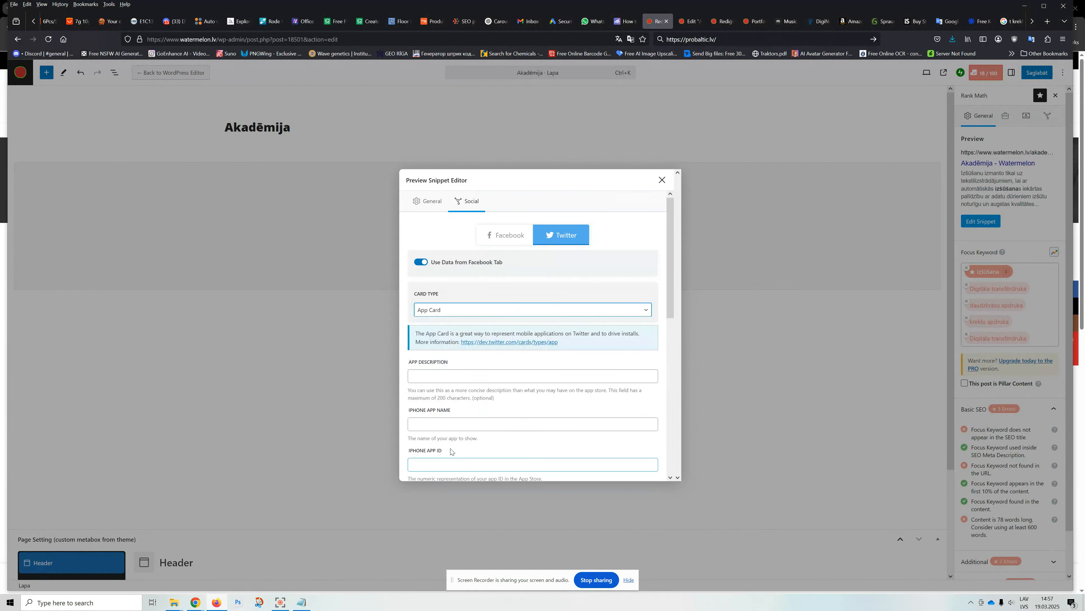
{"action": "scroll", "coordinate": [466, 410], "scroll_direction": "down", "scroll_amount": 8}
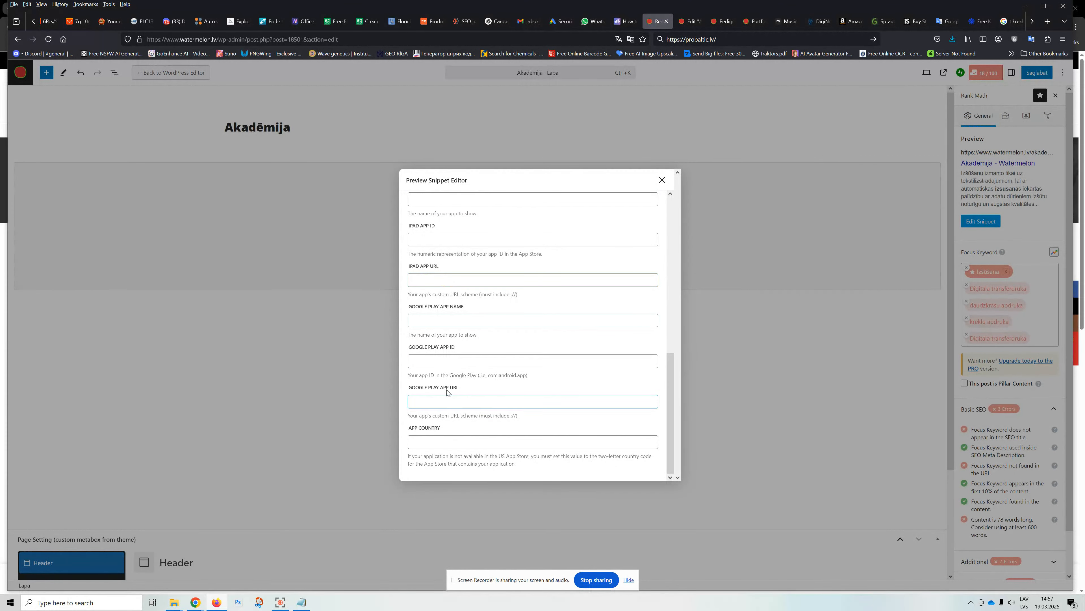
{"action": "scroll", "coordinate": [456, 400], "scroll_direction": "up", "scroll_amount": 10}
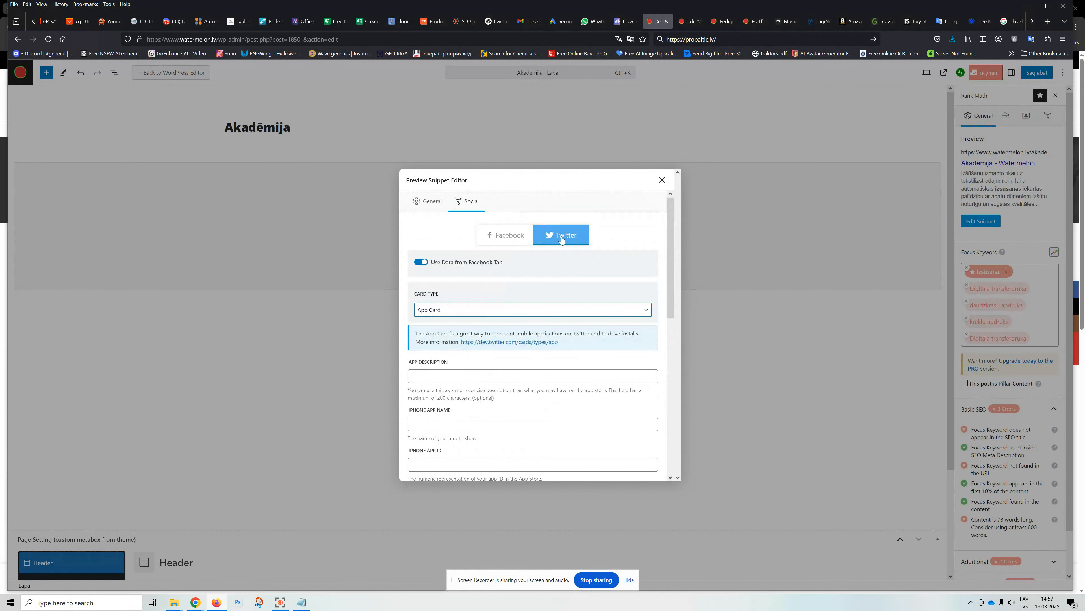
{"action": "left_click", "coordinate": [428, 311]}
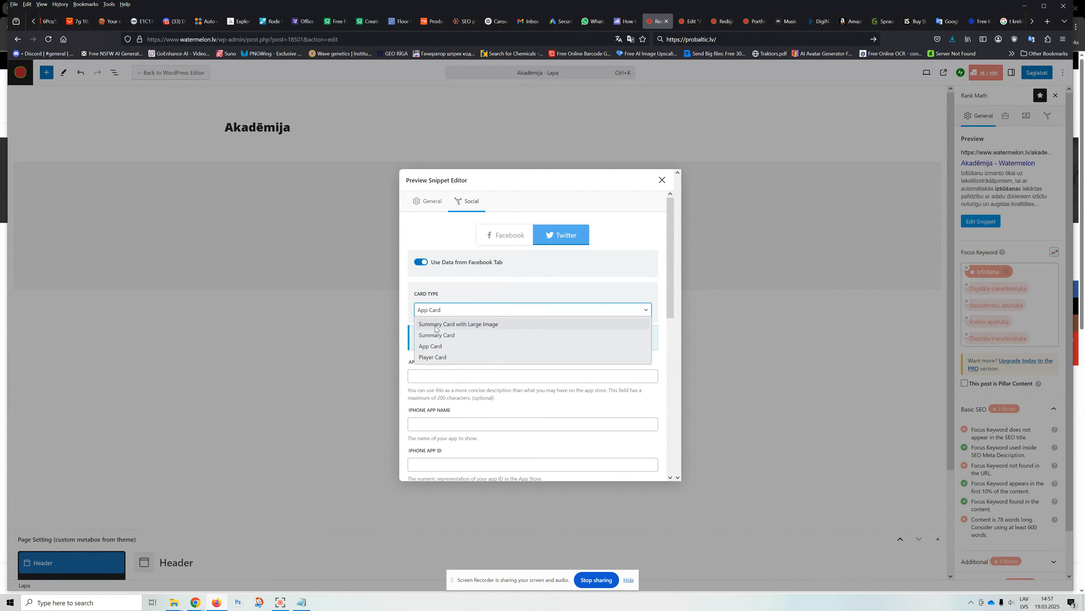
{"action": "left_click", "coordinate": [436, 335]}
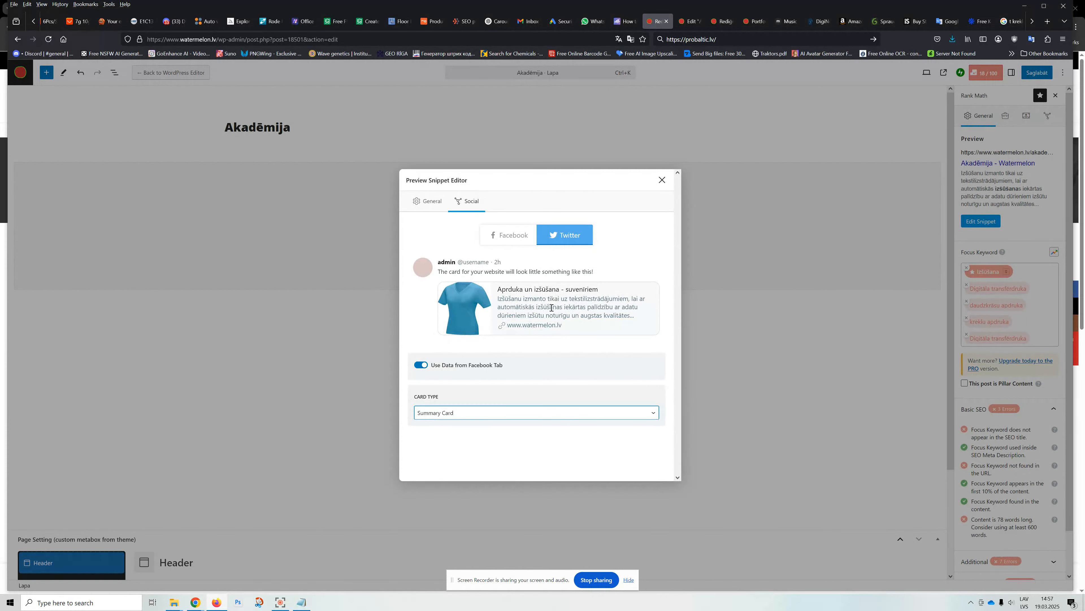
Step: Recheck the Facebook preview and return to the snippet's general settings
{"action": "left_click", "coordinate": [503, 241]}
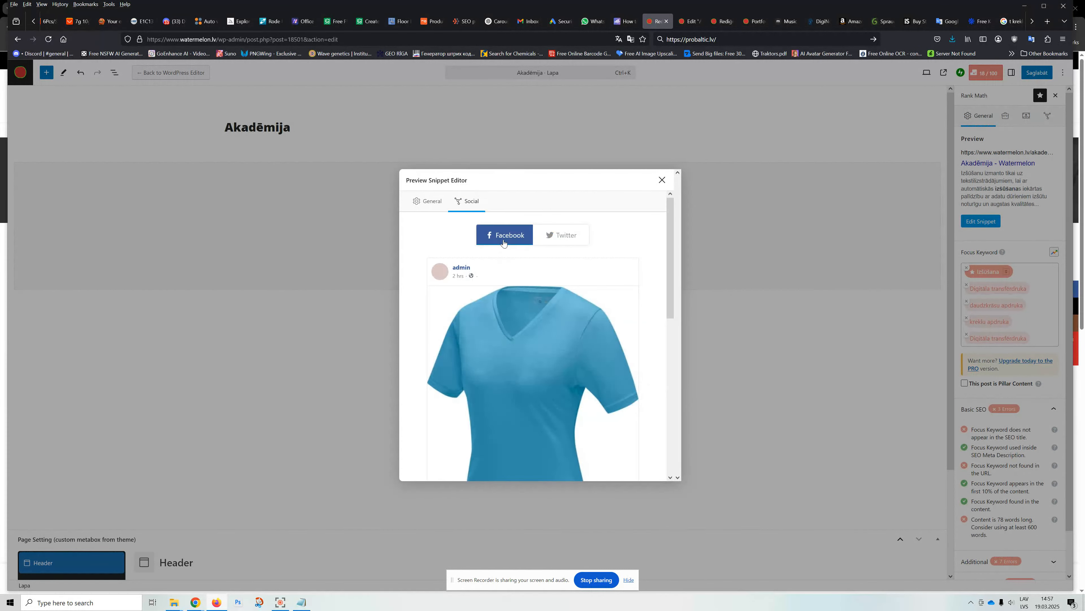
{"action": "left_click", "coordinate": [429, 207]}
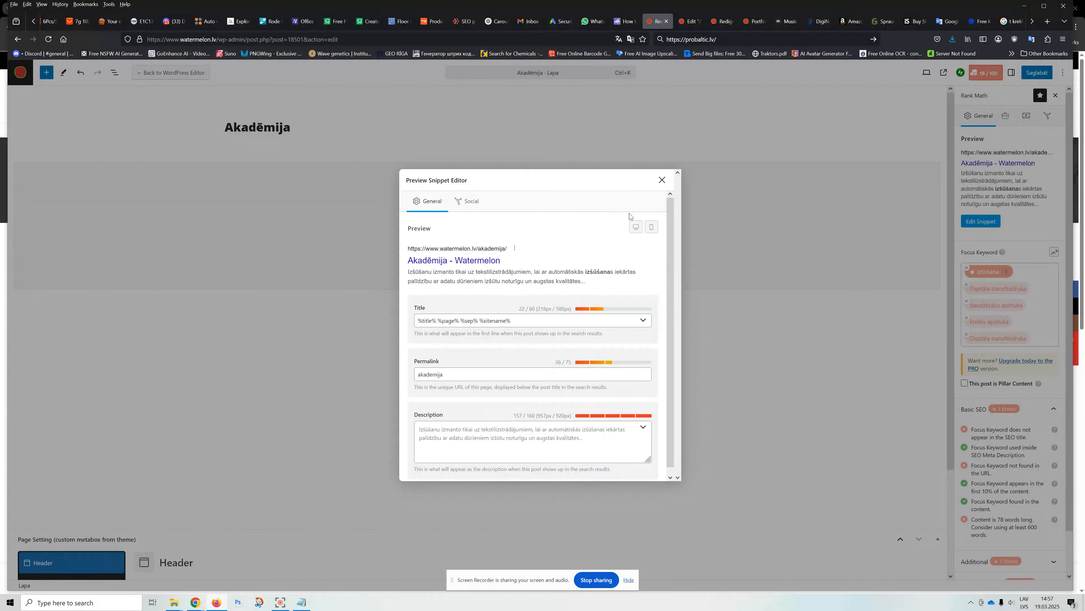
Step: Compare the snippet's mobile and desktop search previews, close the snippet editor and save the page
{"action": "left_click", "coordinate": [652, 228]}
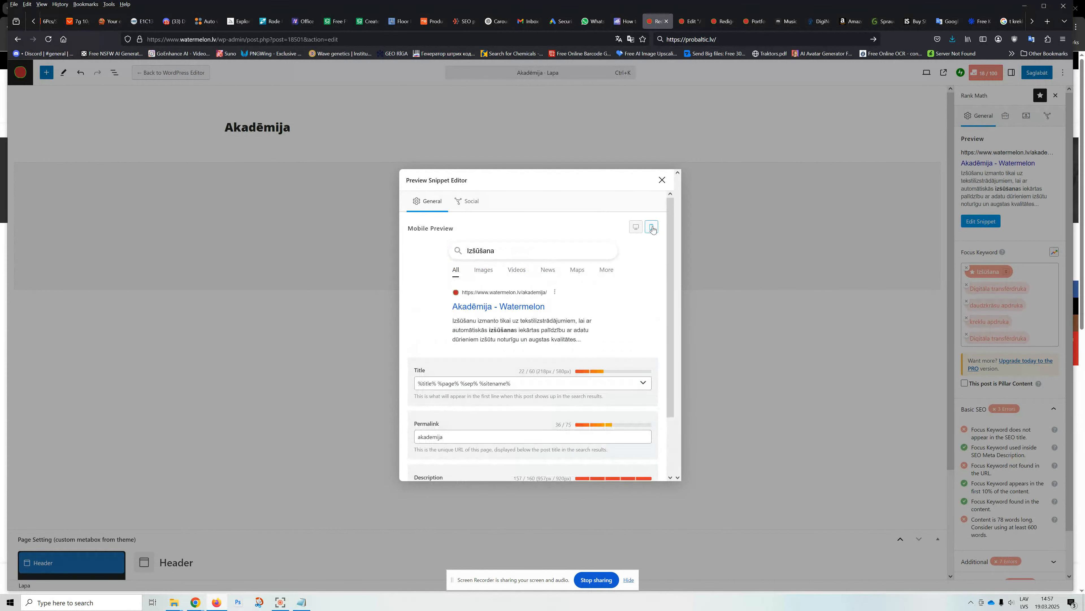
{"action": "left_click", "coordinate": [637, 230]}
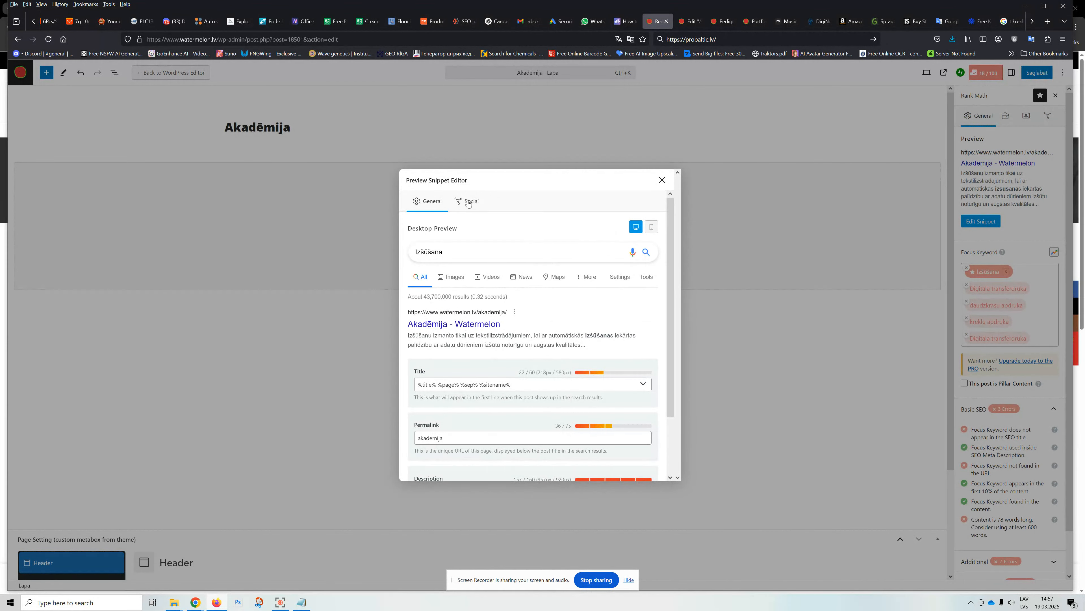
{"action": "left_click", "coordinate": [663, 180]}
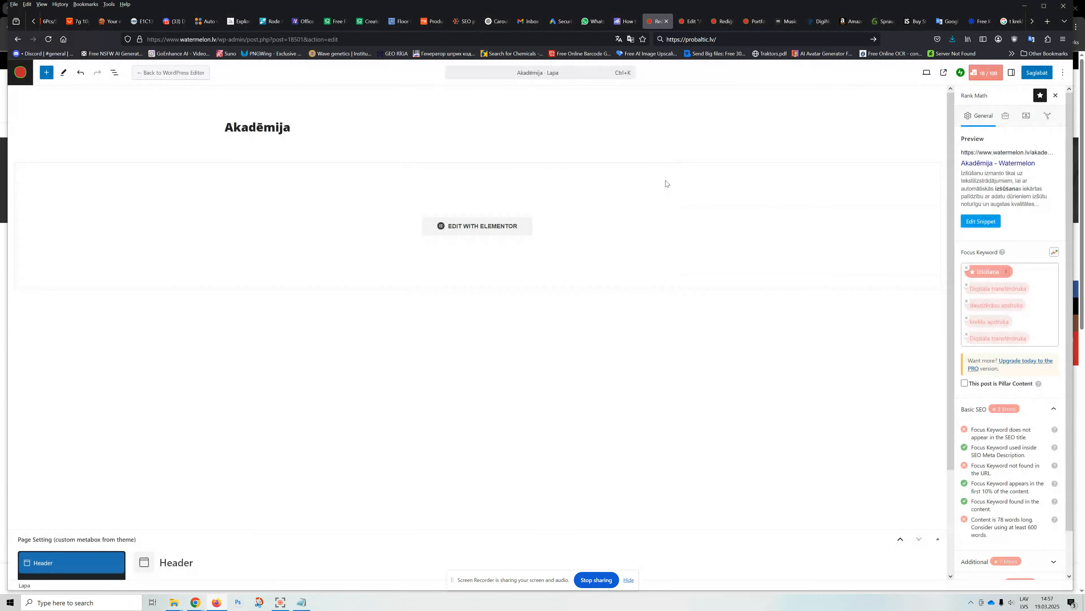
{"action": "left_click", "coordinate": [1039, 74]}
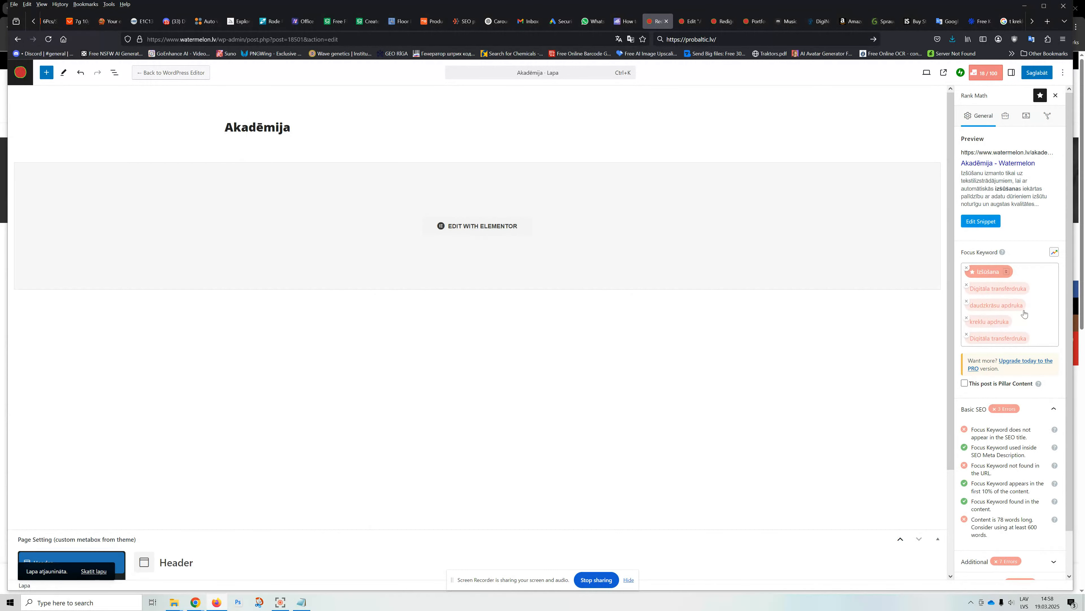
Step: Review the page's focus keywords and basic SEO checks, and look at the advanced robots meta settings
{"action": "scroll", "coordinate": [1038, 305], "scroll_direction": "down", "scroll_amount": 1}
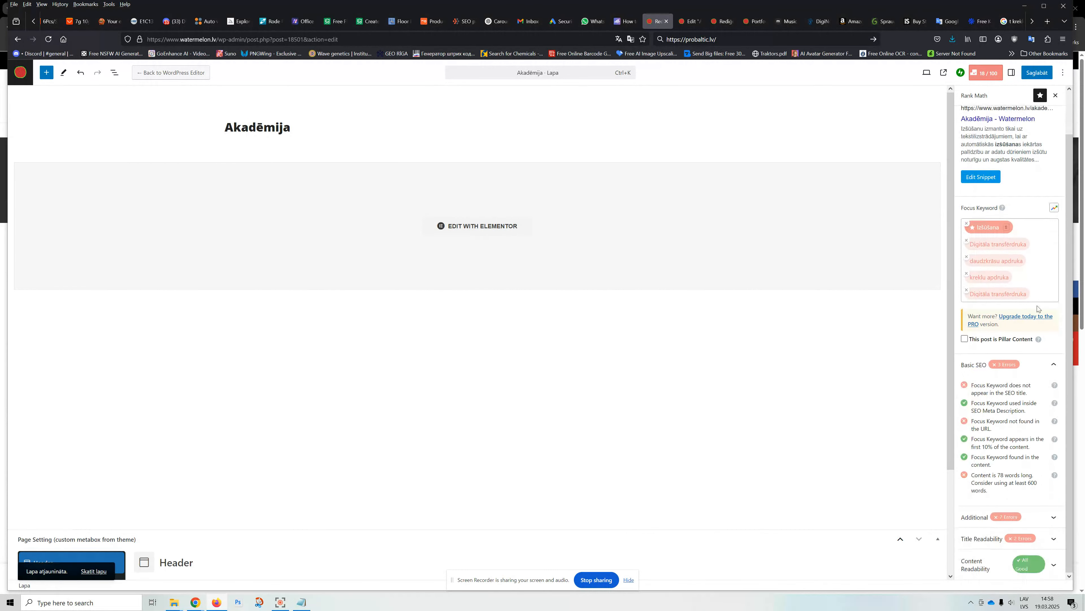
{"action": "scroll", "coordinate": [1038, 307], "scroll_direction": "up", "scroll_amount": 1}
{"action": "scroll", "coordinate": [1038, 307], "scroll_direction": "down", "scroll_amount": 1}
{"action": "scroll", "coordinate": [1038, 311], "scroll_direction": "up", "scroll_amount": 1}
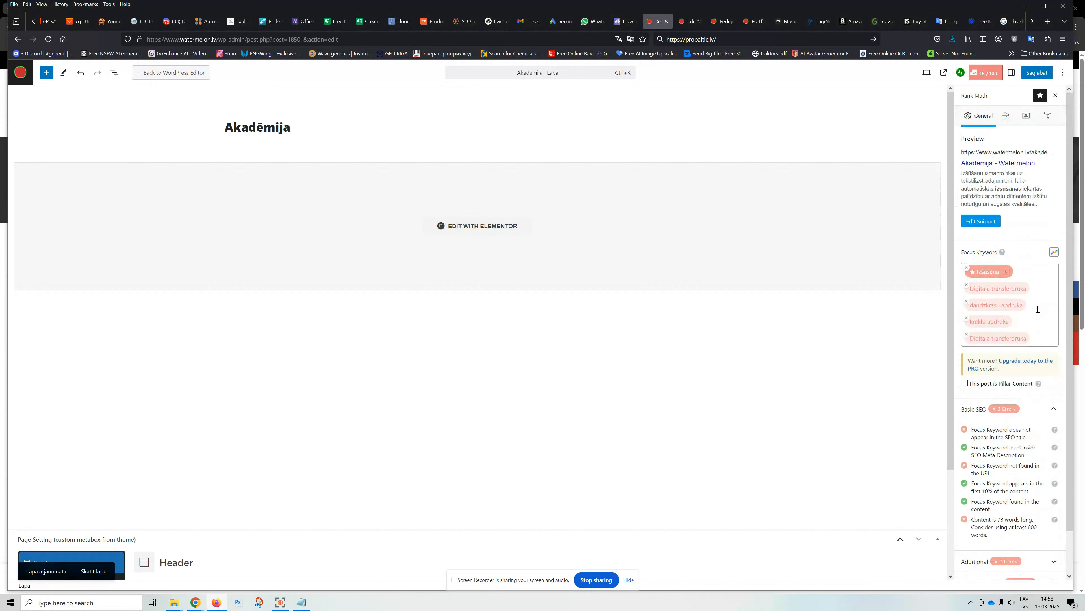
{"action": "left_click", "coordinate": [1008, 120]}
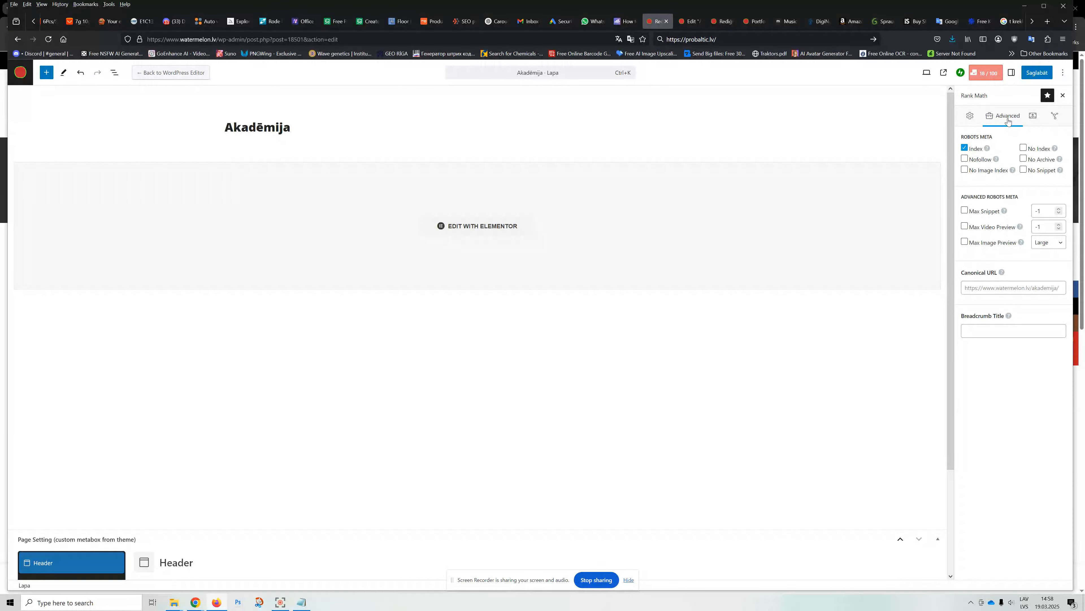
Step: Recheck the Facebook sharing image, title and description in the snippet editor and return to the page list
{"action": "left_click", "coordinate": [1055, 116]}
{"action": "left_click", "coordinate": [981, 205]}
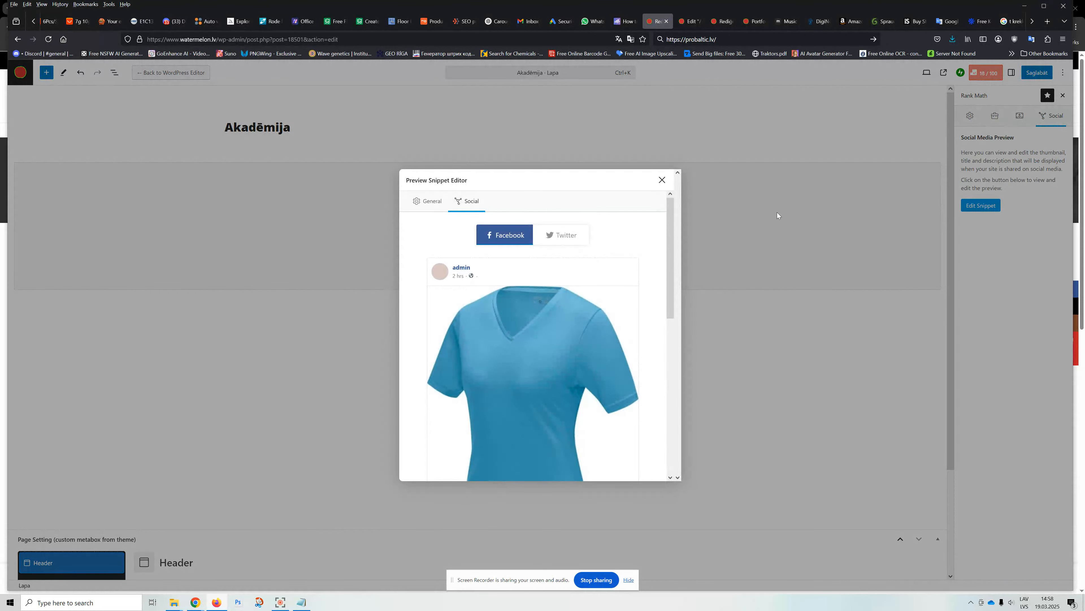
{"action": "scroll", "coordinate": [584, 317], "scroll_direction": "down", "scroll_amount": 10}
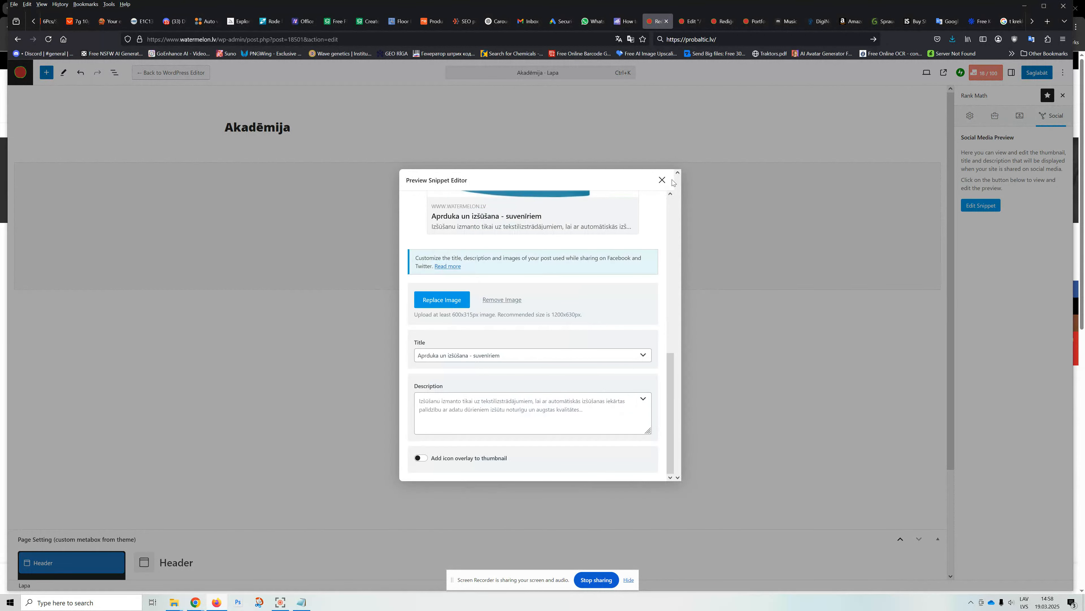
{"action": "left_click", "coordinate": [662, 180]}
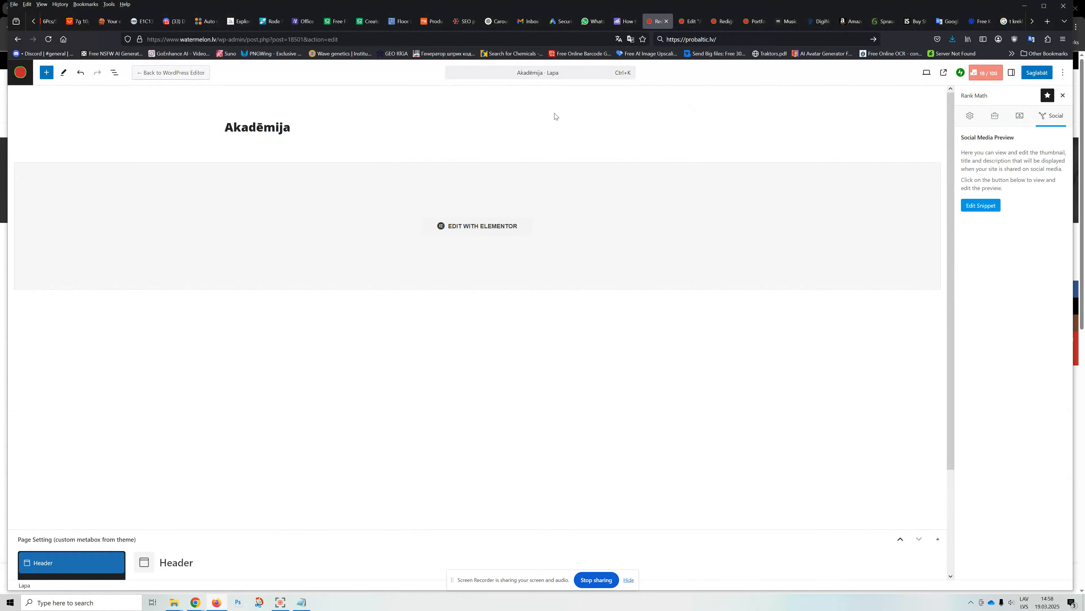
{"action": "left_click", "coordinate": [18, 39]}
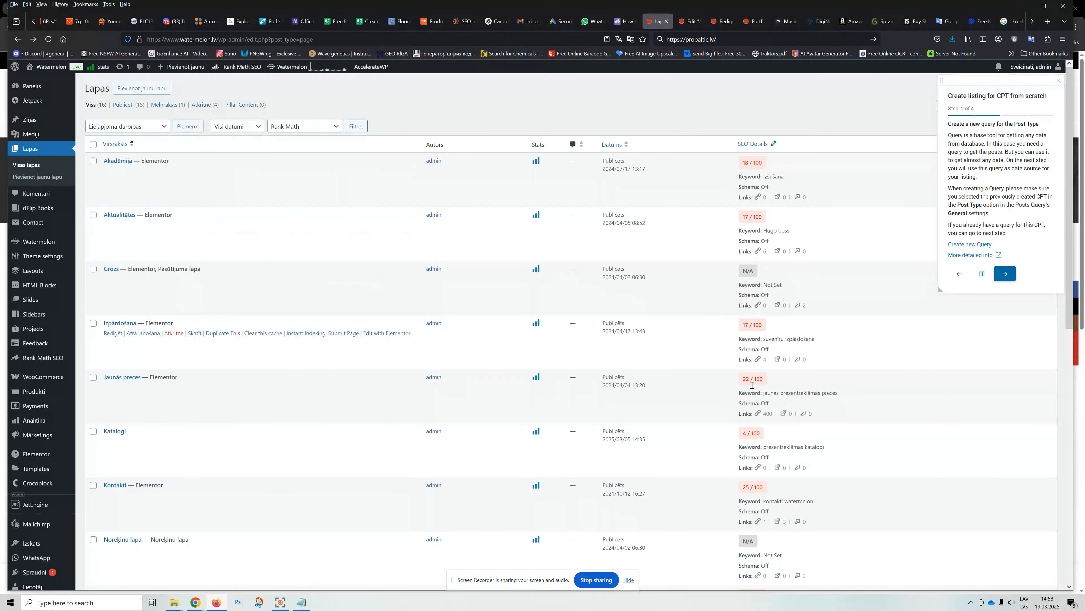
Step: Try adding a comma after the Akadēmija page's focus keyword in the SEO Details column and discard the edit
{"action": "left_click", "coordinate": [774, 146]}
{"action": "left_click", "coordinate": [772, 170]}
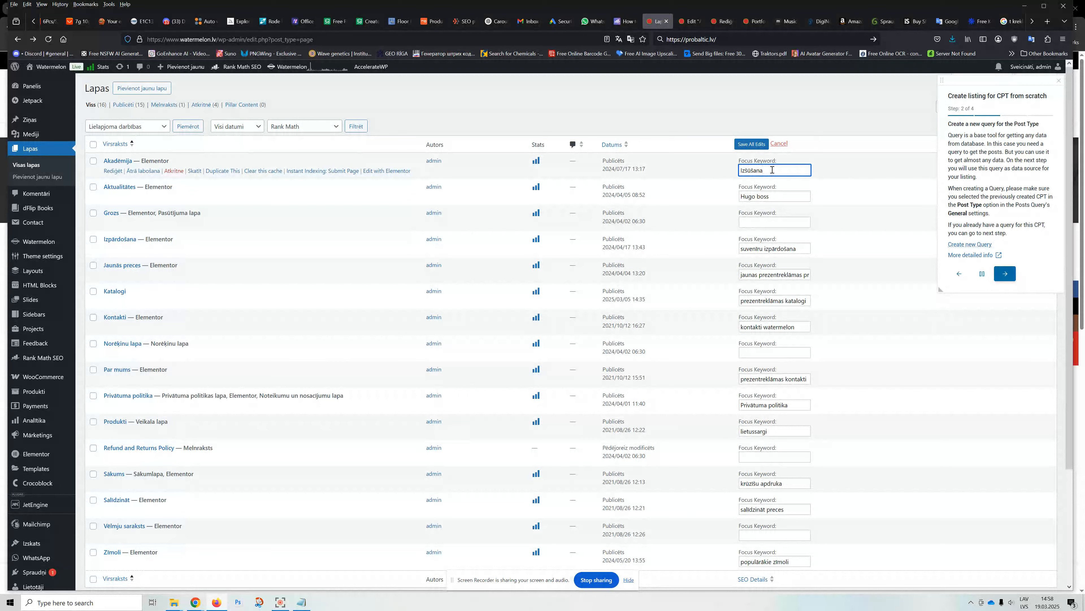
{"action": "type", "text": ","}
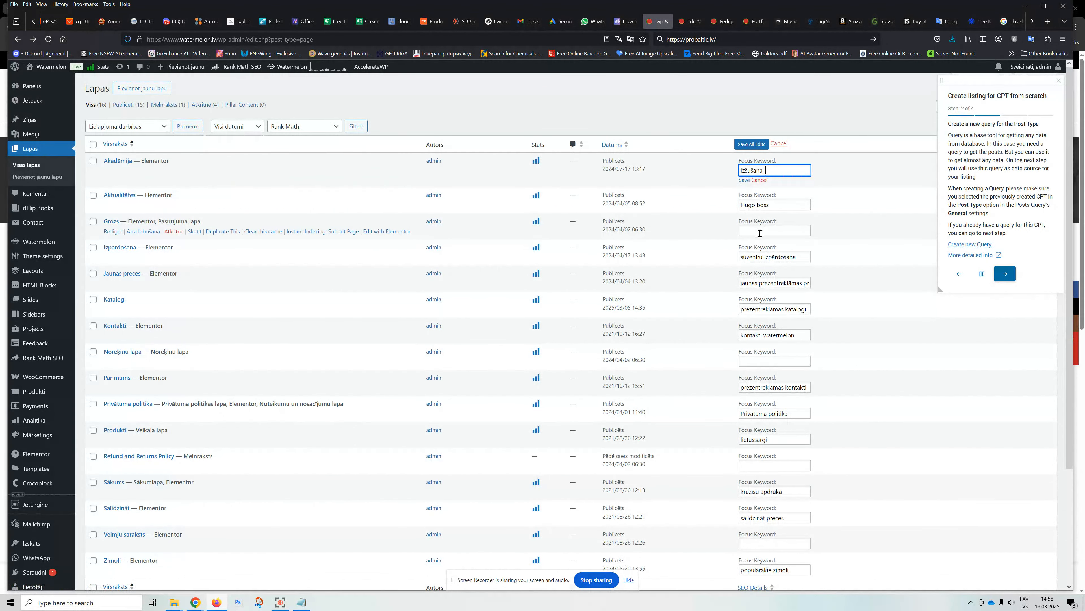
{"action": "scroll", "coordinate": [760, 233], "scroll_direction": "down", "scroll_amount": 2}
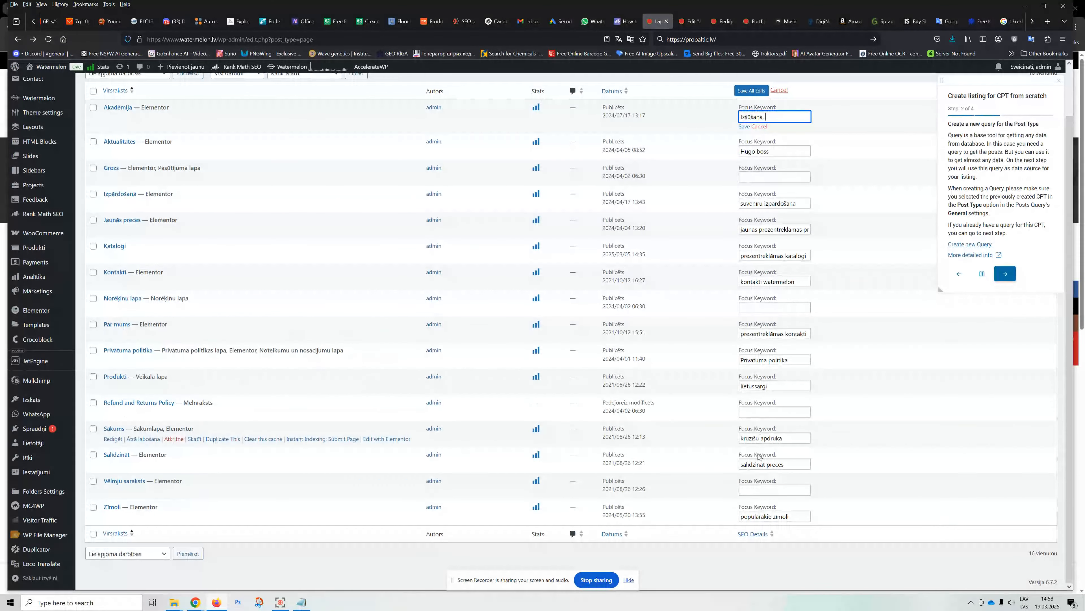
{"action": "scroll", "coordinate": [759, 457], "scroll_direction": "up", "scroll_amount": 2}
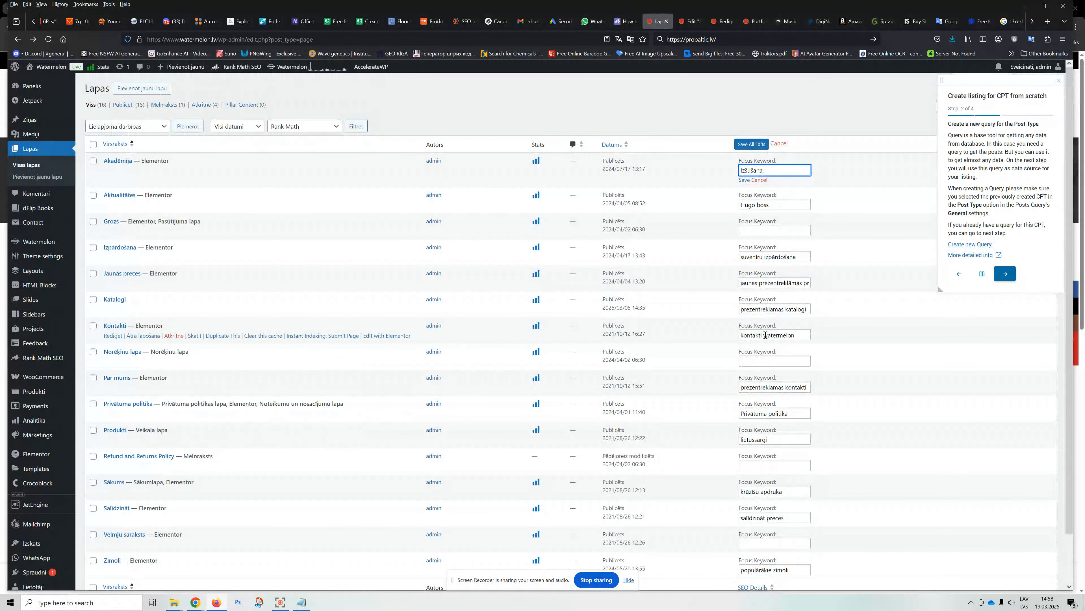
{"action": "left_click", "coordinate": [783, 147]}
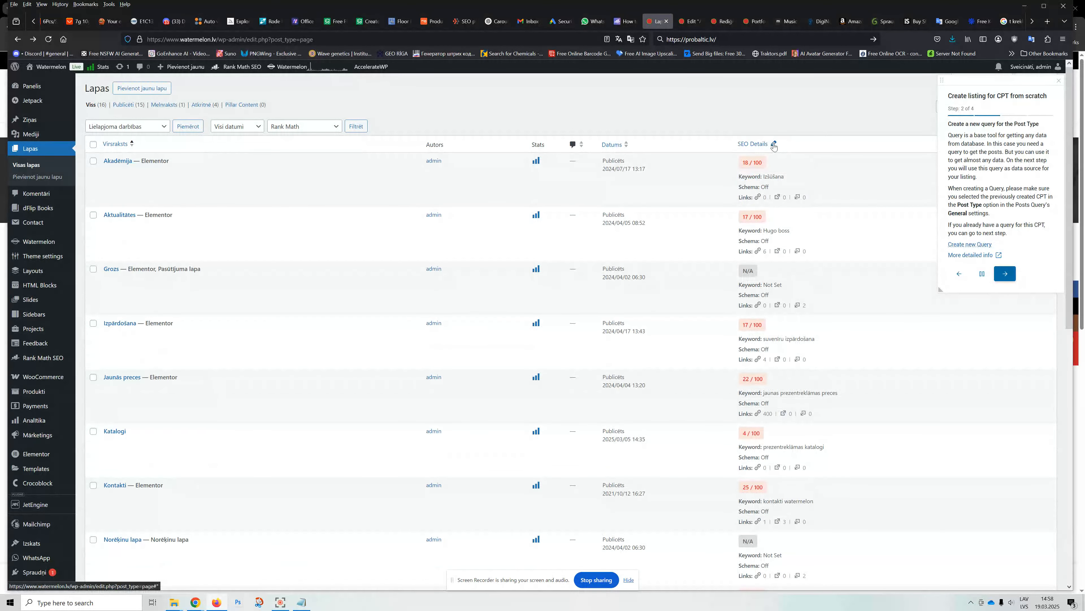
Step: Reopen focus keyword editing in the SEO Details column, save all edits and check the Akadēmija page's SEO score
{"action": "left_click", "coordinate": [774, 147]}
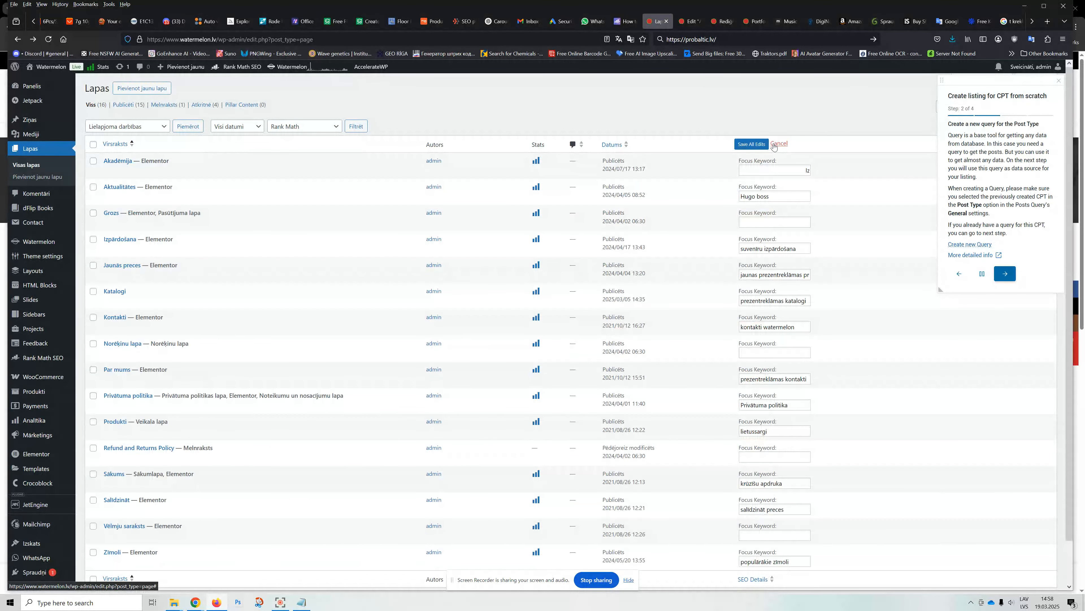
{"action": "left_click", "coordinate": [753, 144]}
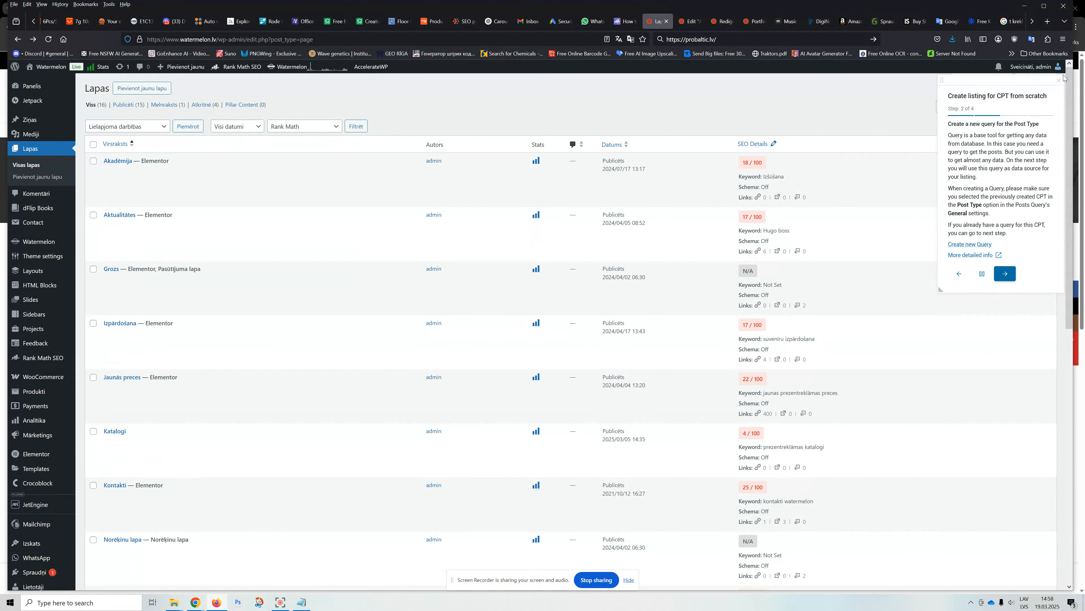
{"action": "left_click_drag", "start_coordinate": [745, 163], "coordinate": [752, 163]}
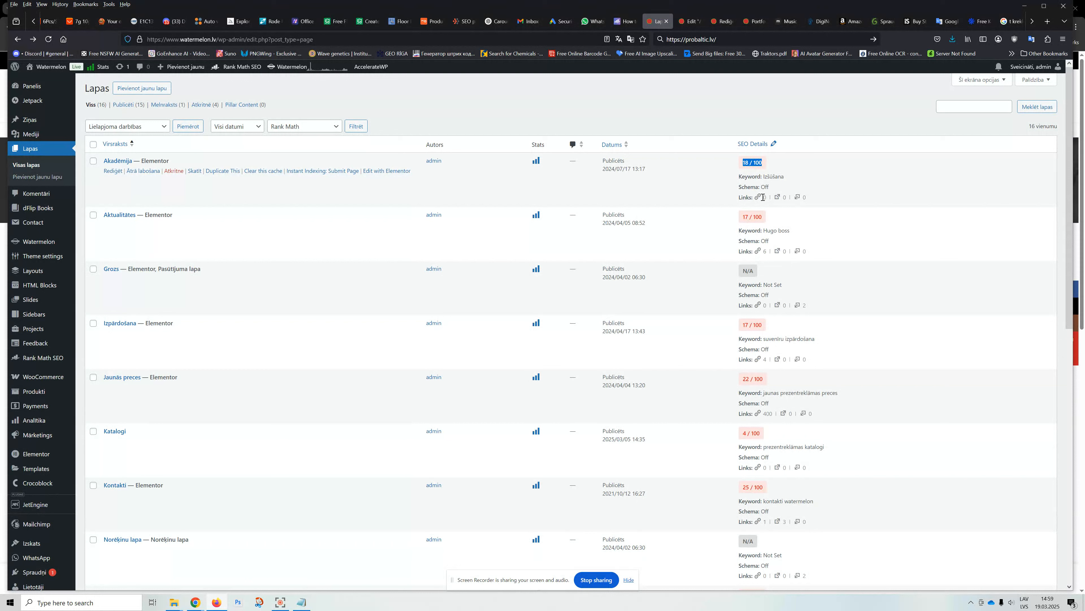
{"action": "left_click", "coordinate": [746, 162]}
{"action": "left_click_drag", "start_coordinate": [751, 162], "coordinate": [764, 164]}
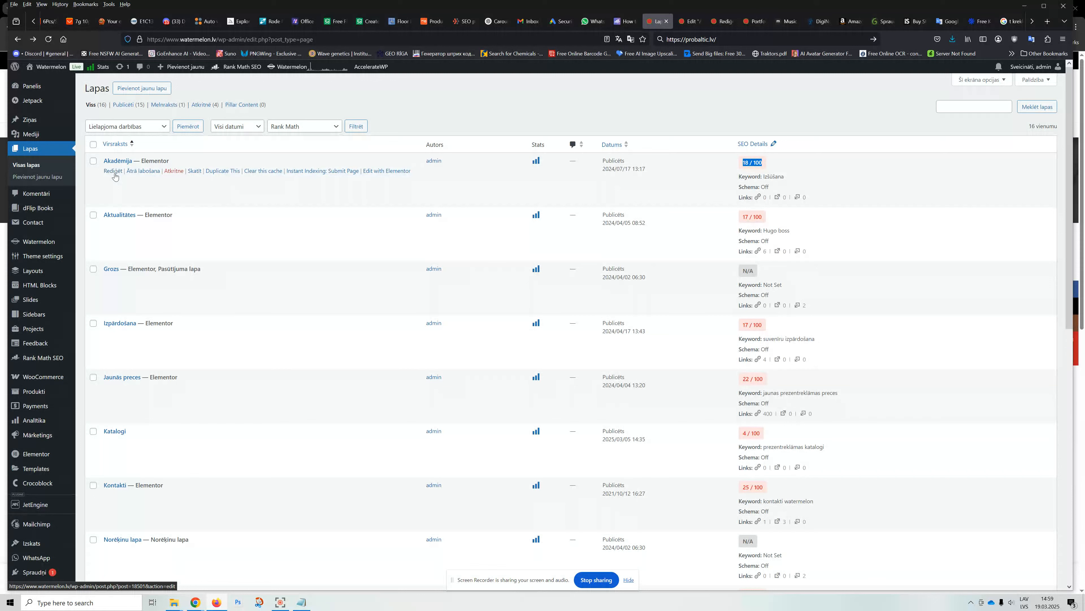
Step: View the live Akadēmija page, examine its Izšūšana and Digitāla transfērdruka headings and return to the page list
{"action": "left_click", "coordinate": [193, 171]}
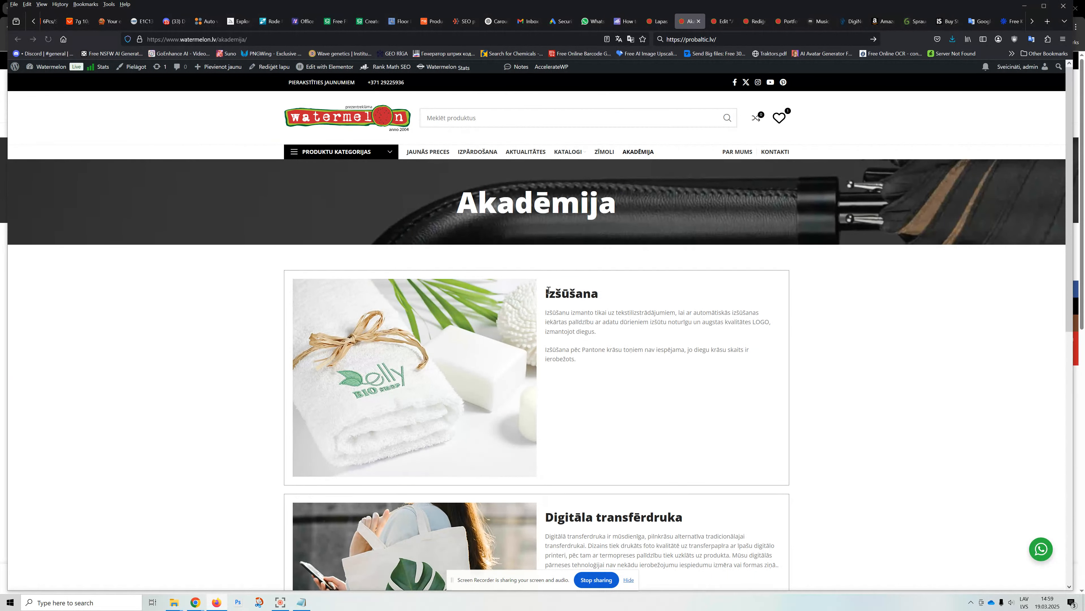
{"action": "double_click", "coordinate": [548, 291]}
{"action": "left_click", "coordinate": [561, 516]}
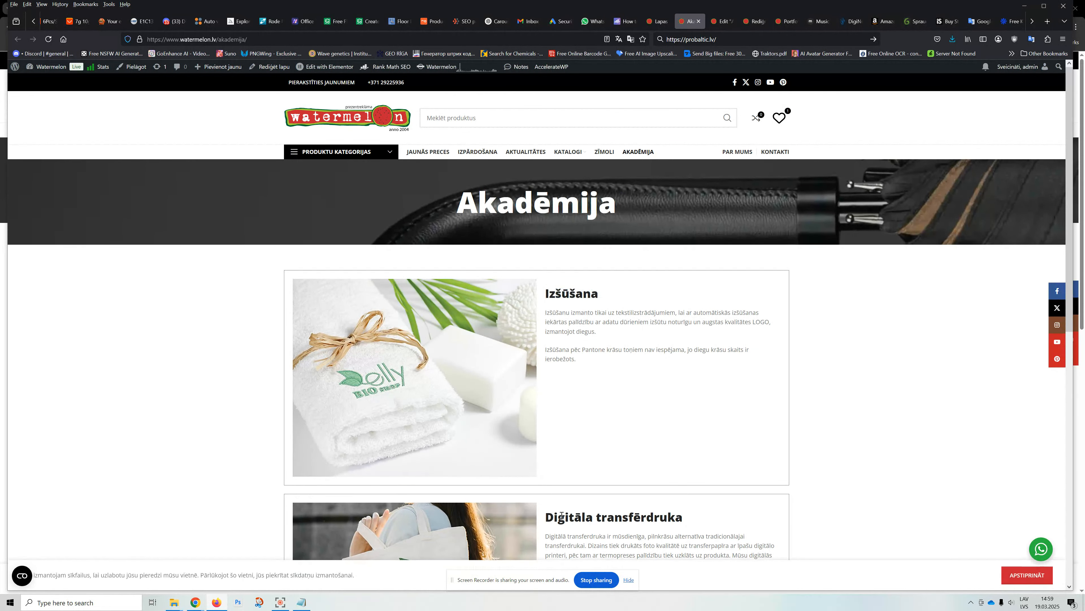
{"action": "triple_click", "coordinate": [561, 516]}
{"action": "scroll", "coordinate": [592, 342], "scroll_direction": "down", "scroll_amount": 3}
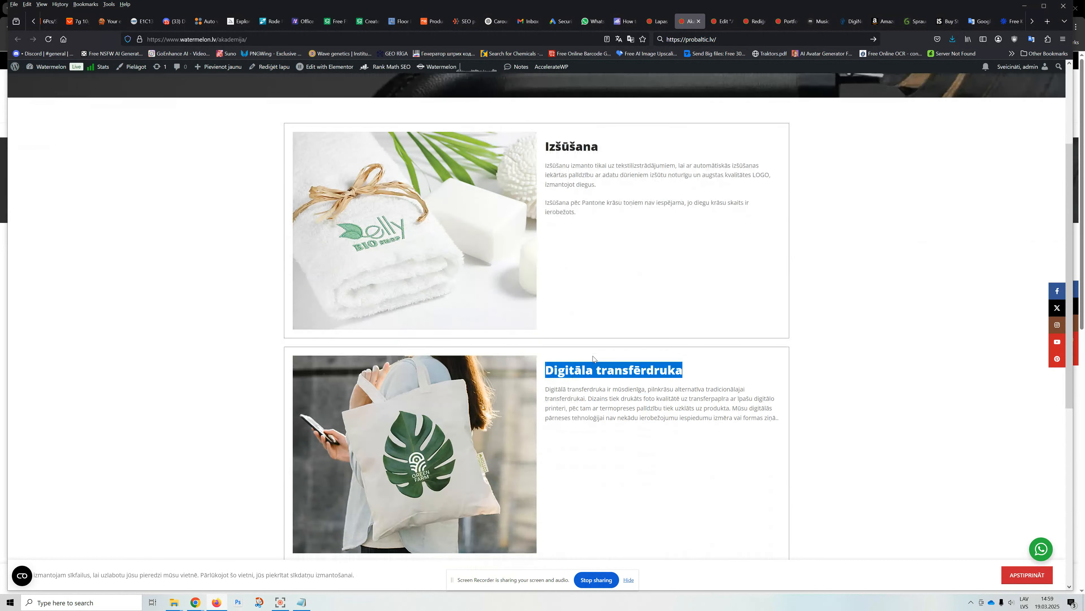
{"action": "left_click", "coordinate": [658, 20]}
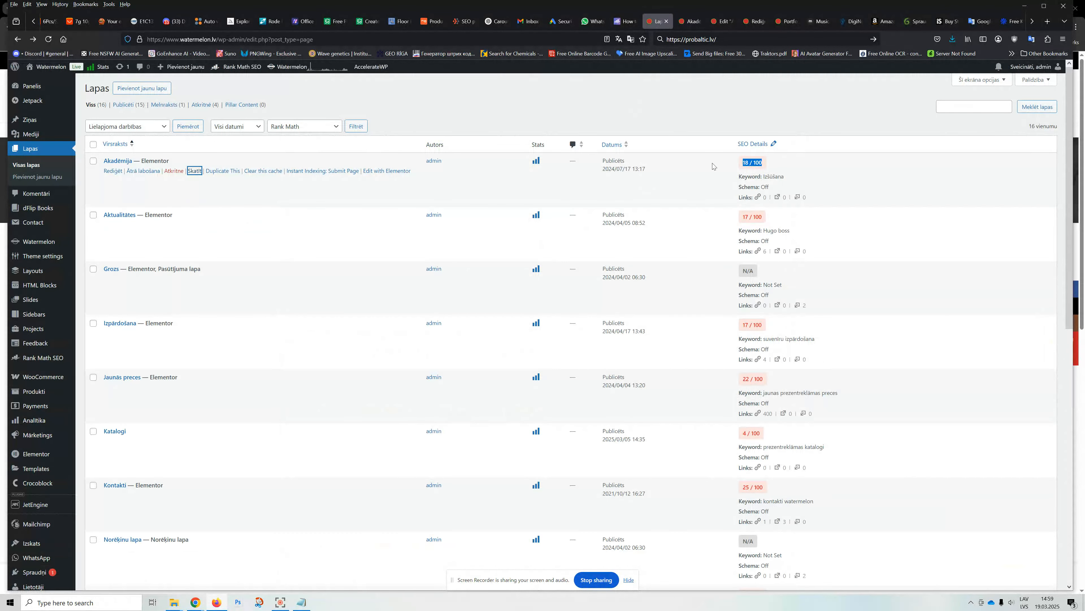
Step: Check the Akadēmija page's listed keyword, open the page for editing and review its Rank Math focus keywords
{"action": "left_click_drag", "start_coordinate": [765, 176], "coordinate": [784, 176]}
{"action": "left_click", "coordinate": [112, 172]}
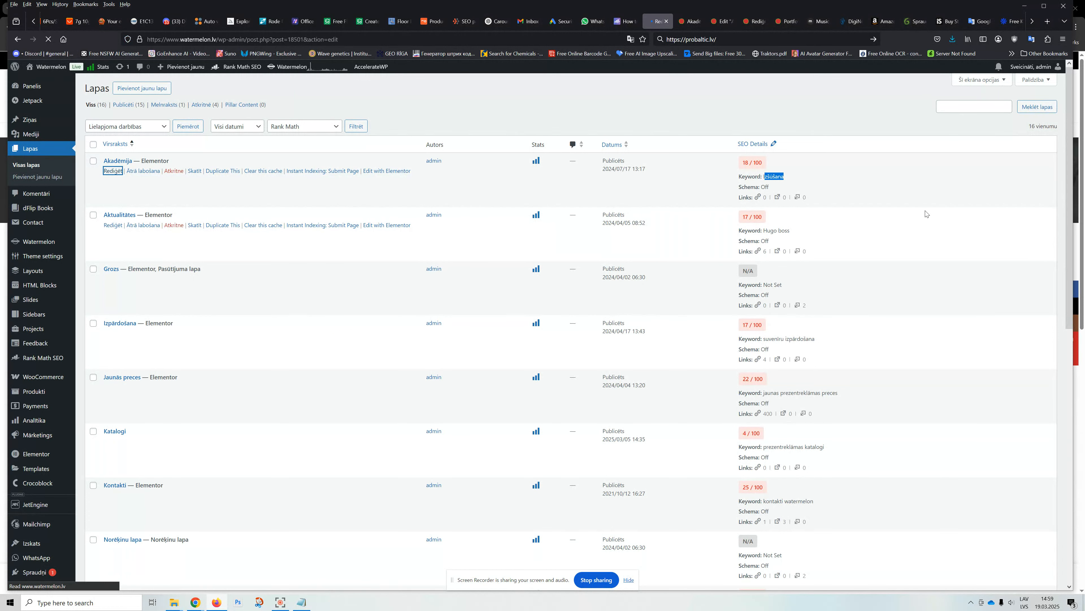
{"action": "left_click", "coordinate": [1065, 82]}
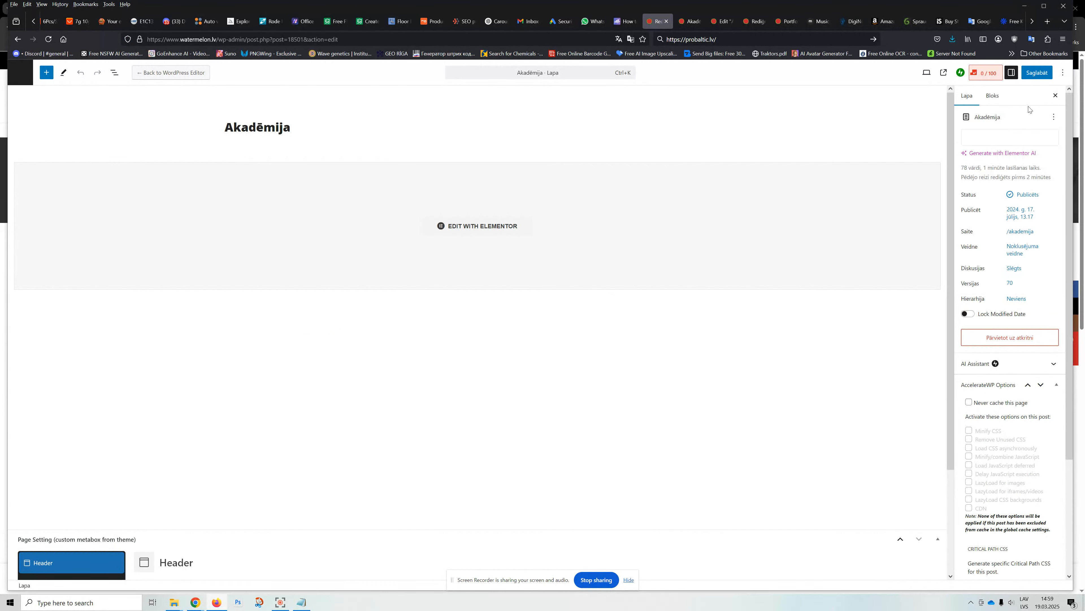
{"action": "left_click", "coordinate": [992, 76]}
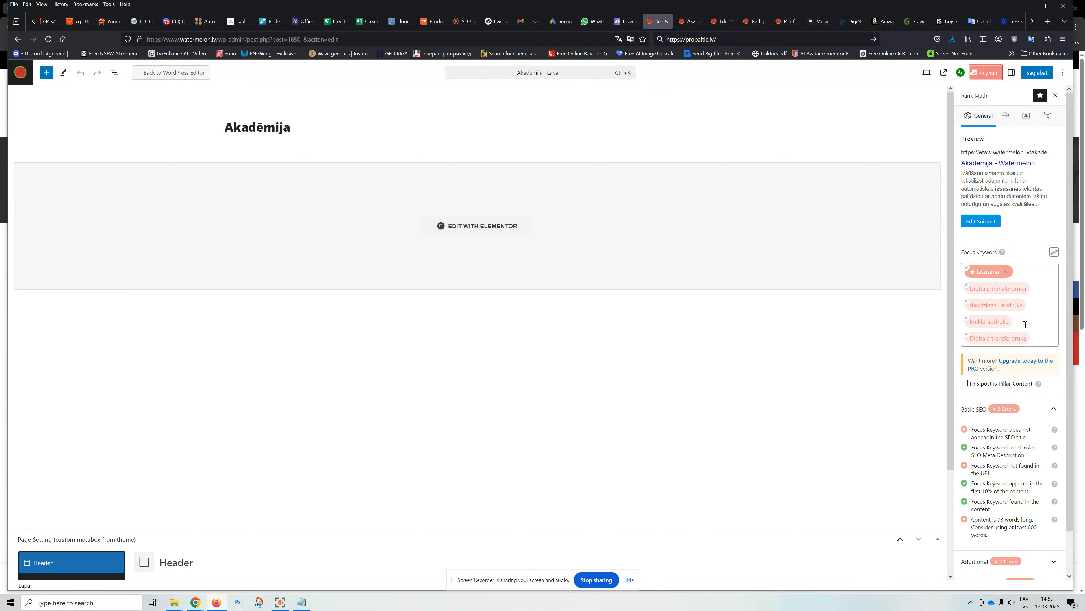
{"action": "scroll", "coordinate": [1024, 323], "scroll_direction": "down", "scroll_amount": 2}
{"action": "scroll", "coordinate": [1026, 153], "scroll_direction": "up", "scroll_amount": 2}
Step: Examine the page's Facebook sharing title and description in the social snippet editor and close it
{"action": "left_click", "coordinate": [1047, 115]}
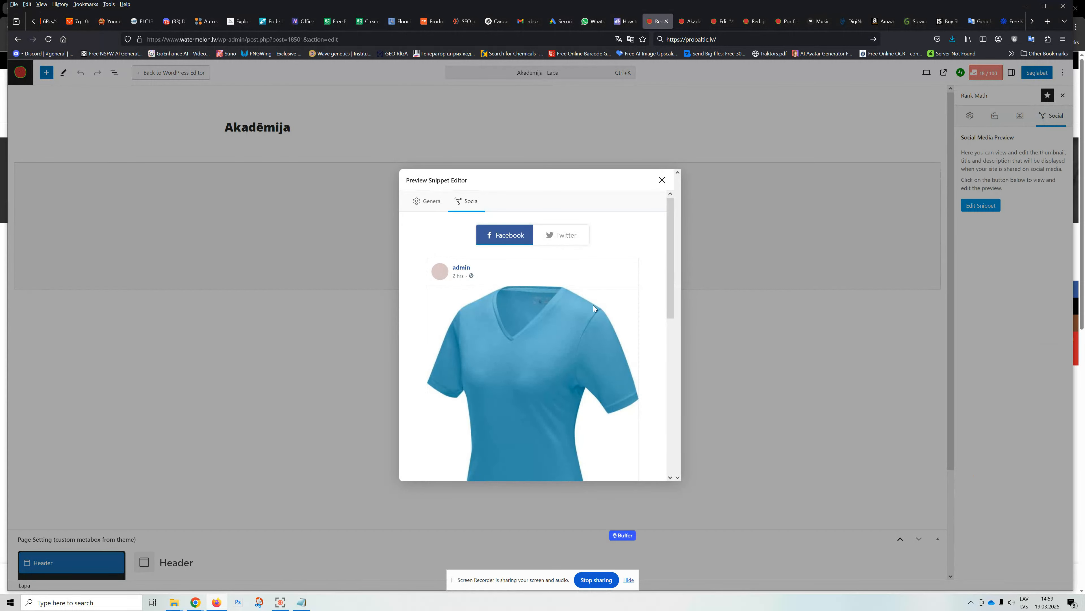
{"action": "scroll", "coordinate": [592, 310], "scroll_direction": "down", "scroll_amount": 5}
{"action": "left_click", "coordinate": [473, 416]}
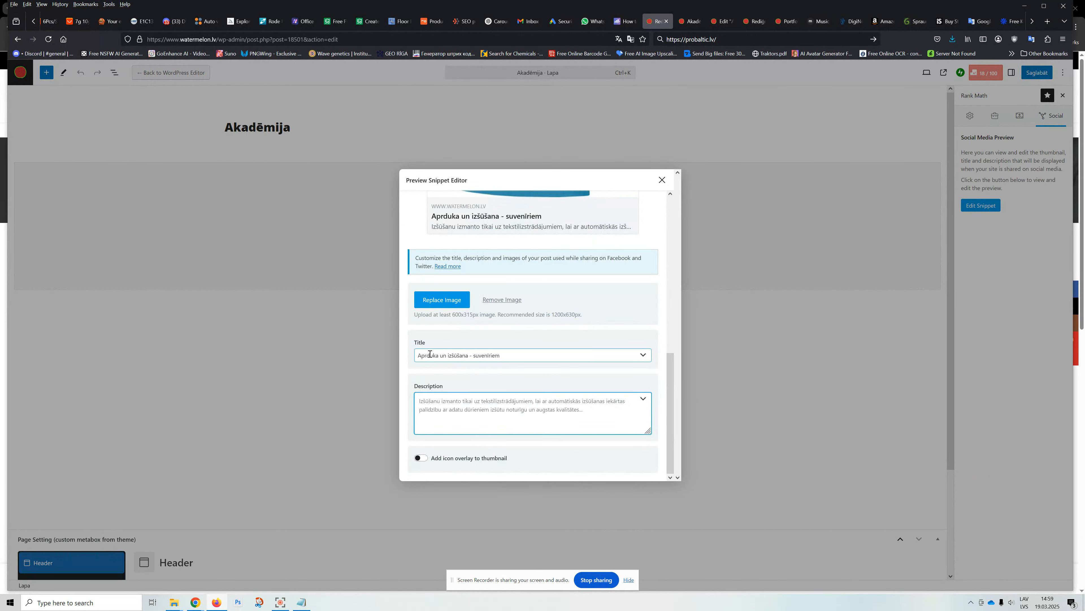
{"action": "left_click_drag", "start_coordinate": [430, 354], "coordinate": [517, 359]}
{"action": "left_click_drag", "start_coordinate": [421, 357], "coordinate": [514, 355]}
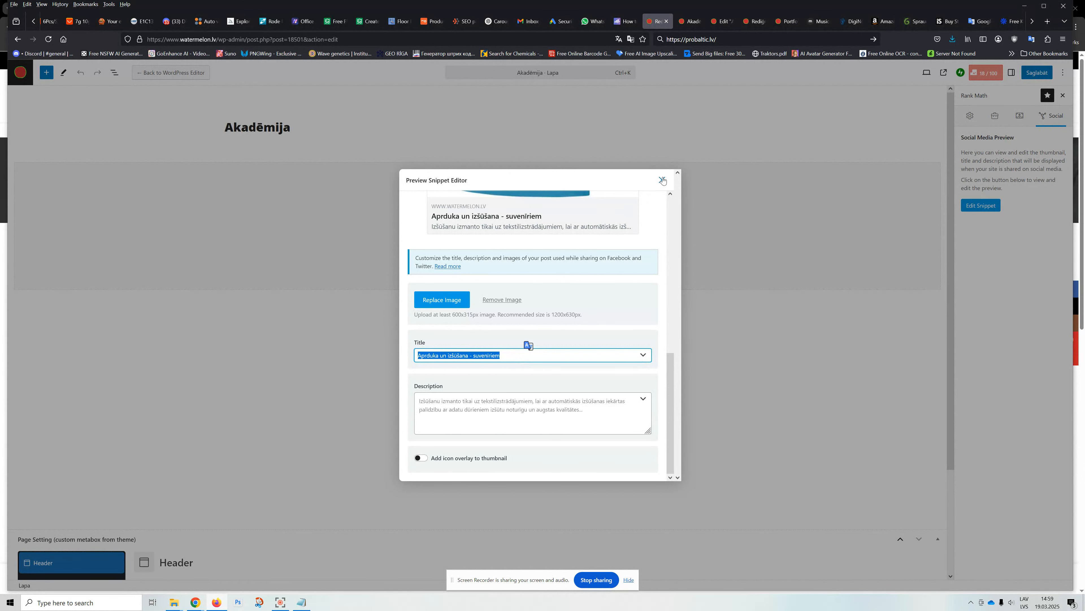
{"action": "left_click", "coordinate": [663, 180]}
Step: Examine the Basic SEO and Additional checks for focus keyword use in the title, URL and subheadings
{"action": "left_click", "coordinate": [987, 73]}
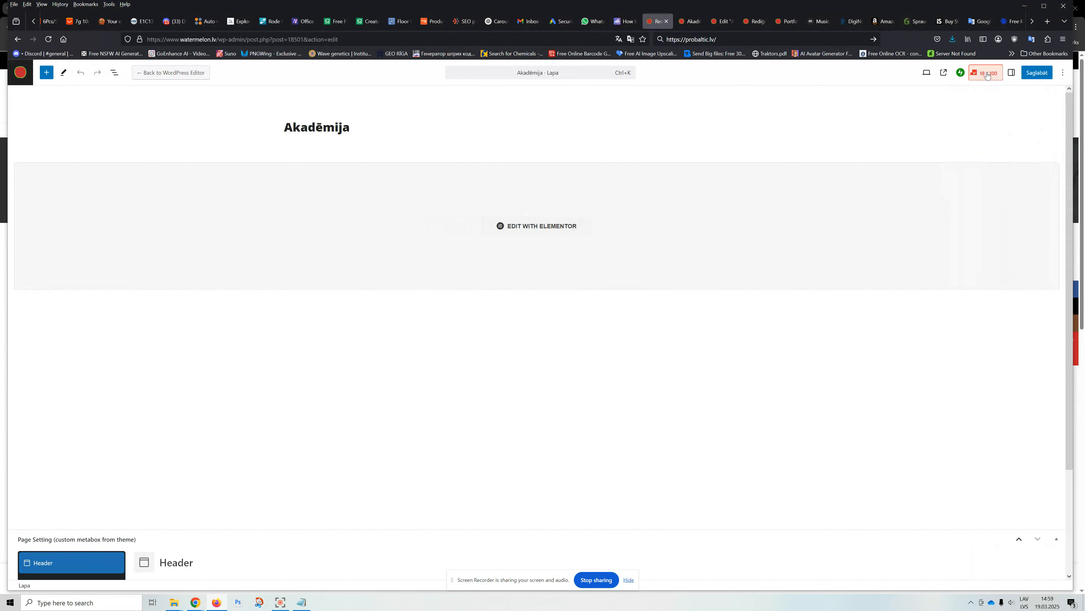
{"action": "left_click", "coordinate": [987, 74]}
{"action": "scroll", "coordinate": [996, 342], "scroll_direction": "down", "scroll_amount": 3}
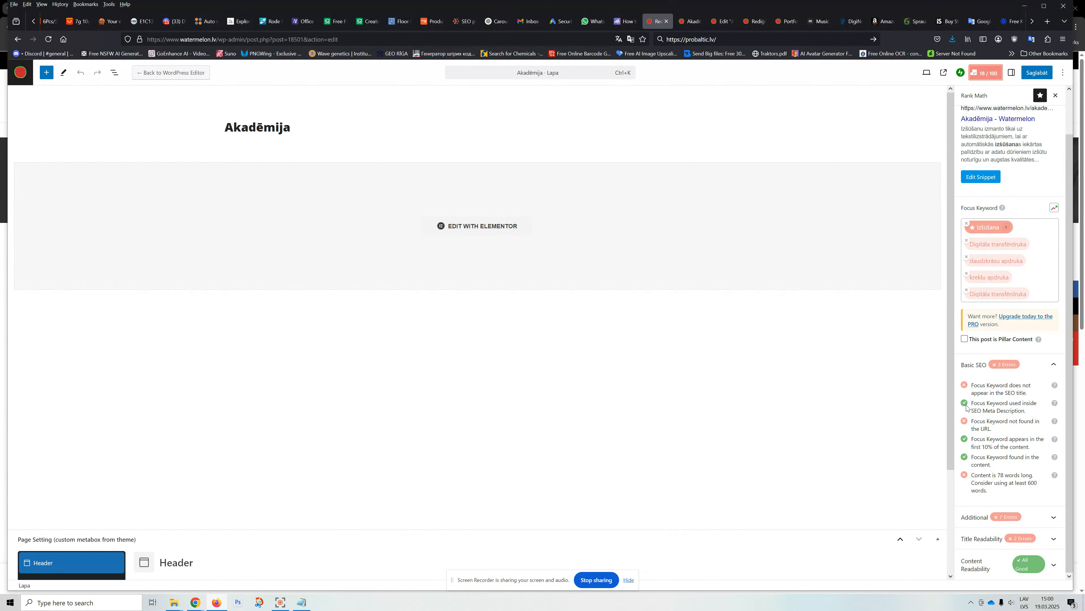
{"action": "triple_click", "coordinate": [976, 384]}
{"action": "left_click_drag", "start_coordinate": [972, 421], "coordinate": [996, 423]}
{"action": "left_click", "coordinate": [983, 517]}
{"action": "scroll", "coordinate": [987, 491], "scroll_direction": "down", "scroll_amount": 3}
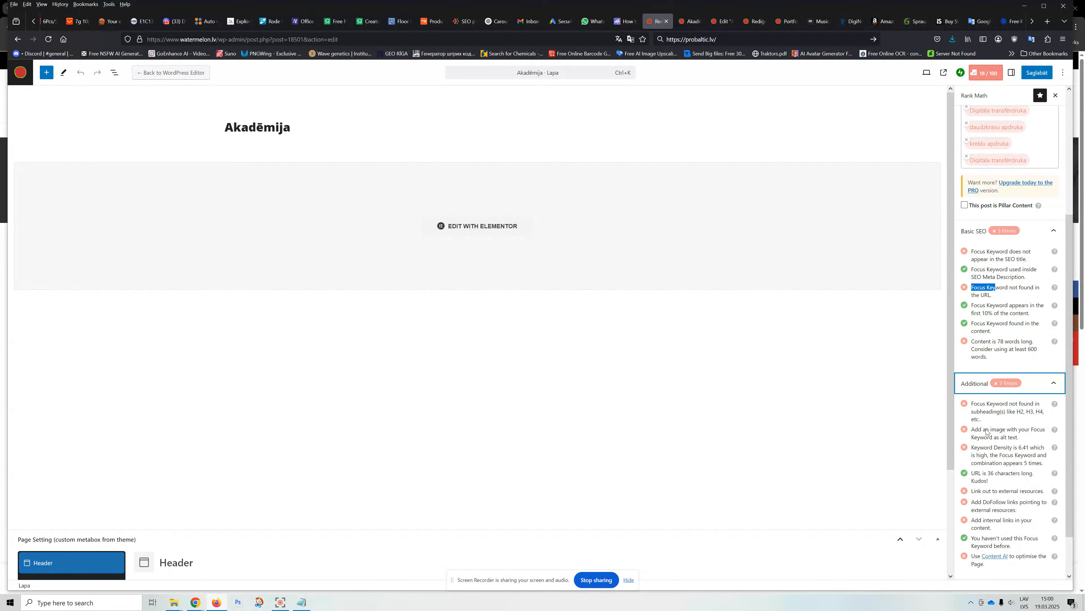
{"action": "scroll", "coordinate": [985, 437], "scroll_direction": "down", "scroll_amount": 1}
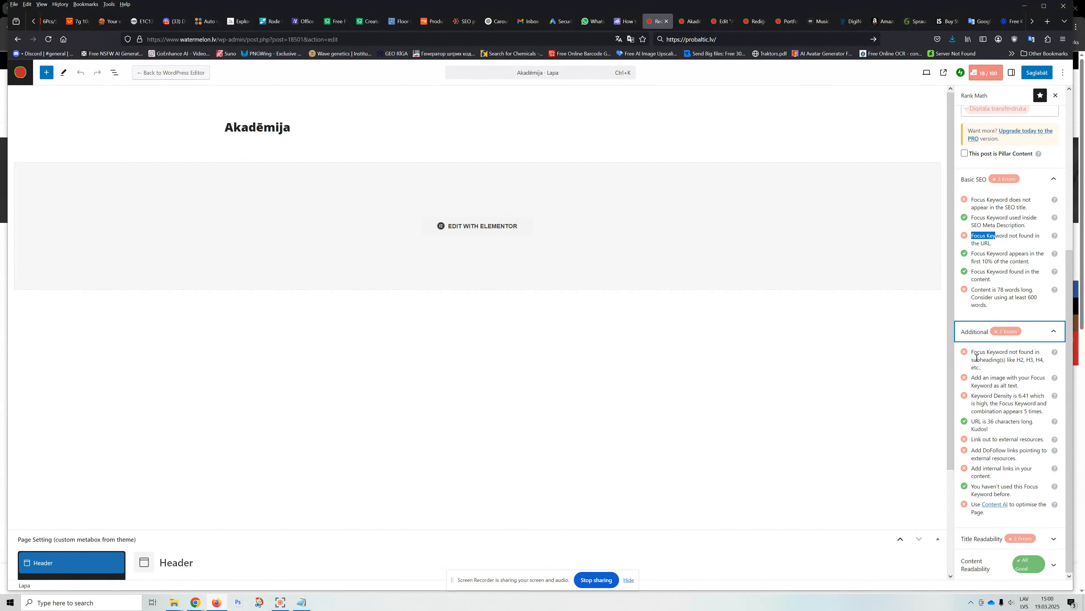
{"action": "left_click_drag", "start_coordinate": [973, 352], "coordinate": [990, 372]}
{"action": "scroll", "coordinate": [980, 396], "scroll_direction": "up", "scroll_amount": 5}
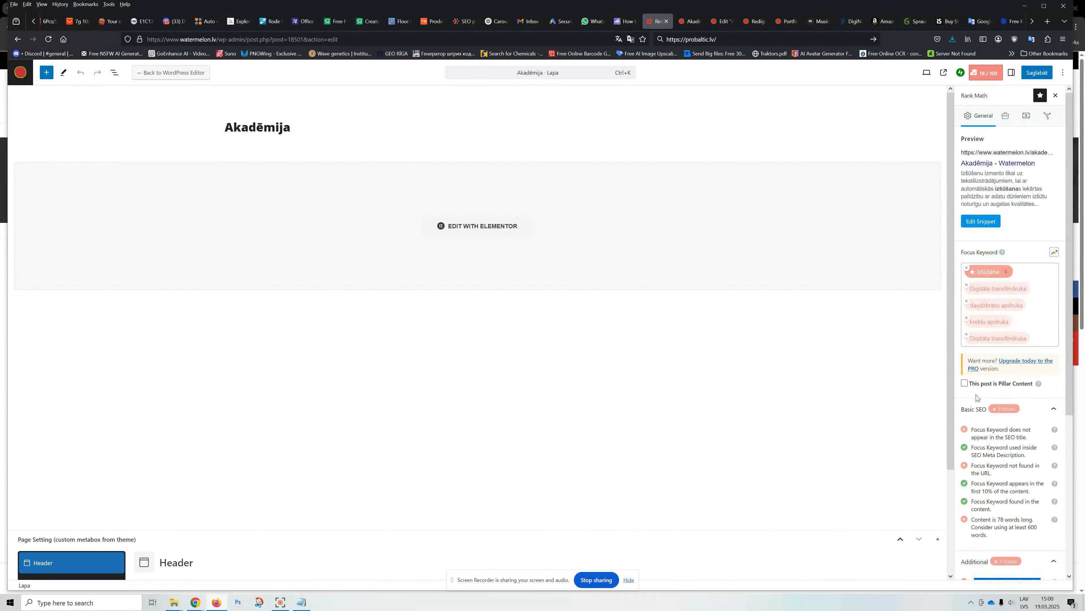
Step: Replace the page's Facebook sharing title with "Izšūšana" in the social snippet editor and save the page
{"action": "left_click_drag", "start_coordinate": [971, 430], "coordinate": [1029, 438]}
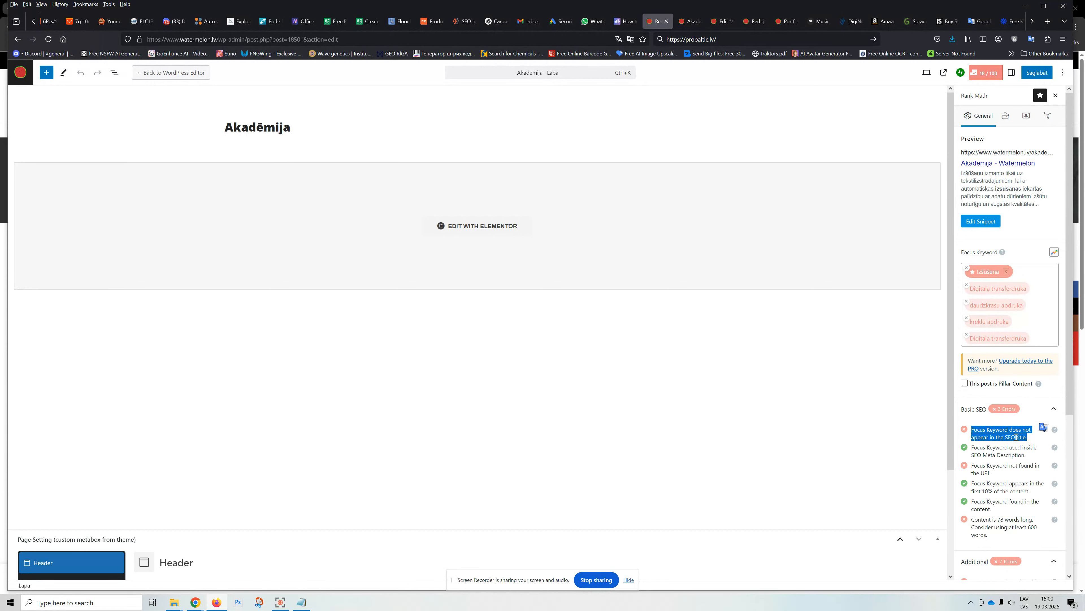
{"action": "left_click", "coordinate": [1048, 115]}
{"action": "left_click", "coordinate": [980, 205]}
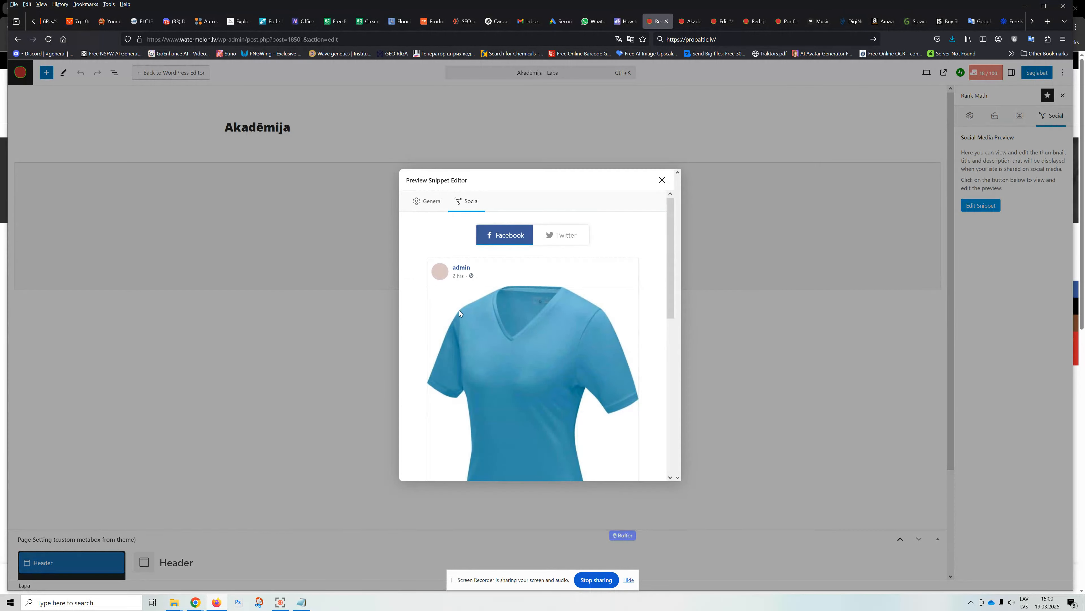
{"action": "scroll", "coordinate": [444, 364], "scroll_direction": "down", "scroll_amount": 5}
{"action": "left_click", "coordinate": [456, 406]}
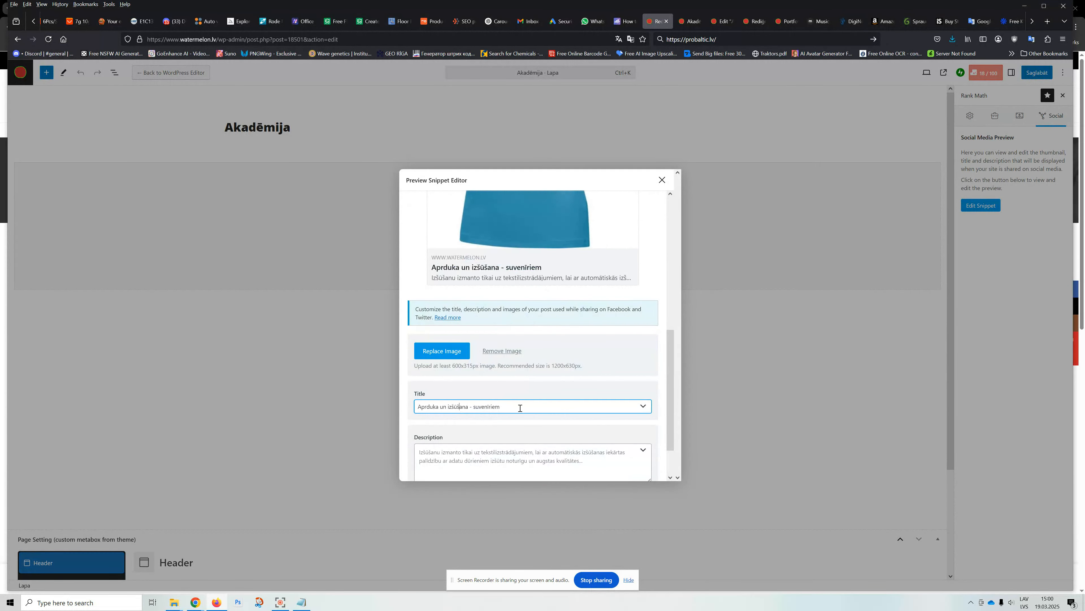
{"action": "left_click_drag", "start_coordinate": [519, 407], "coordinate": [393, 404]}
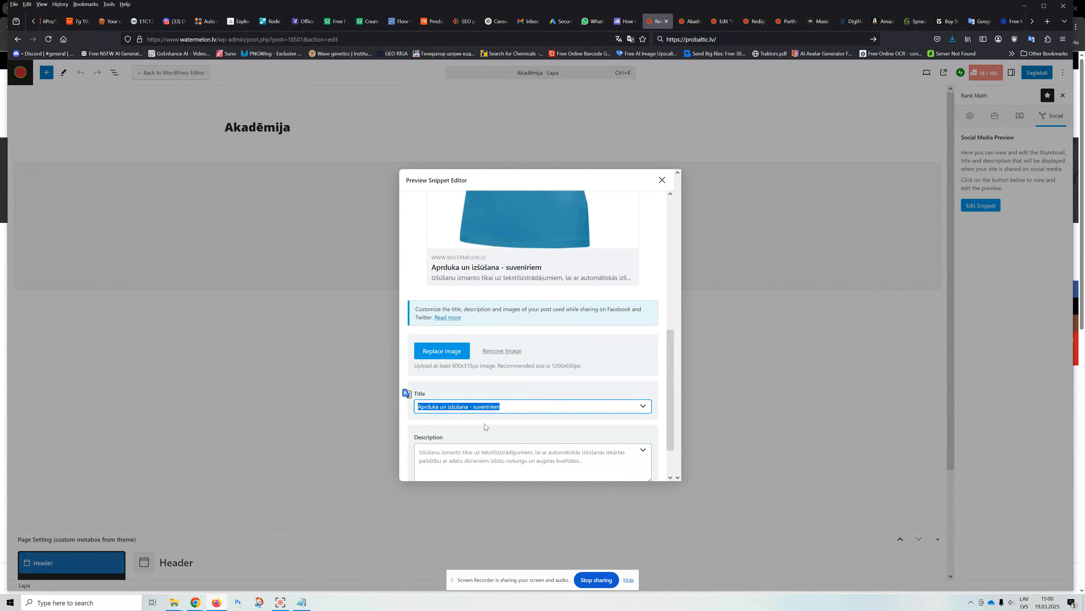
{"action": "scroll", "coordinate": [501, 419], "scroll_direction": "down", "scroll_amount": 1}
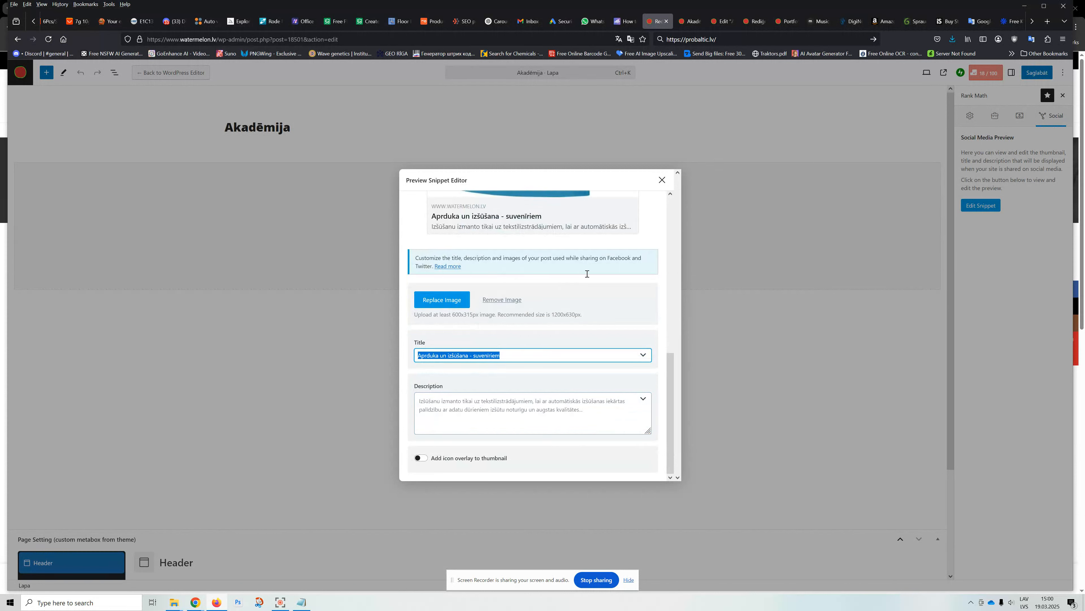
{"action": "type", "text": "Iz"}
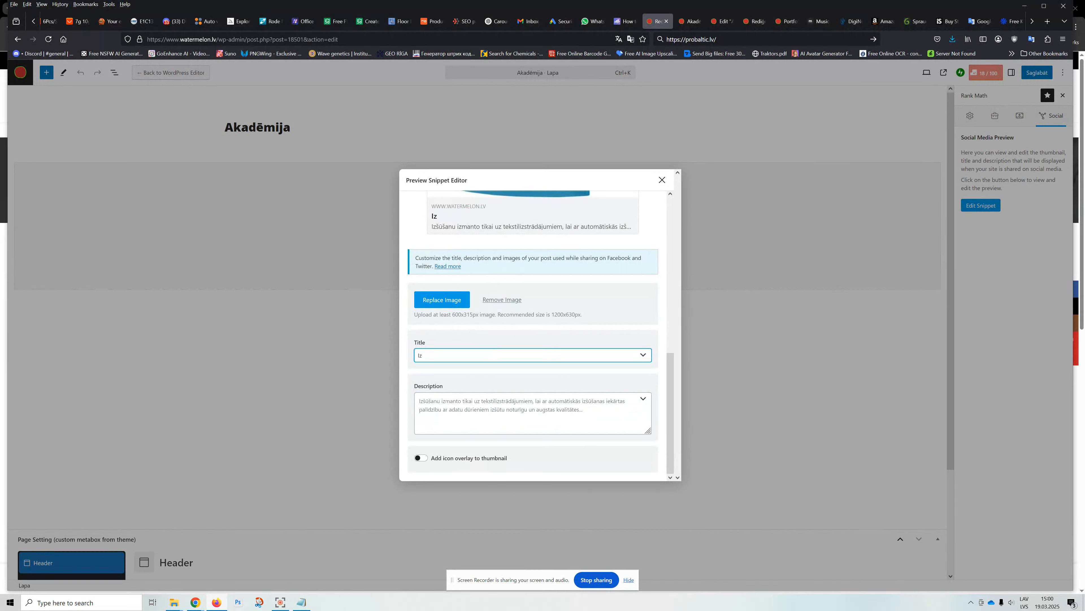
{"action": "type", "text": "šūšana"}
{"action": "left_click", "coordinate": [662, 180]}
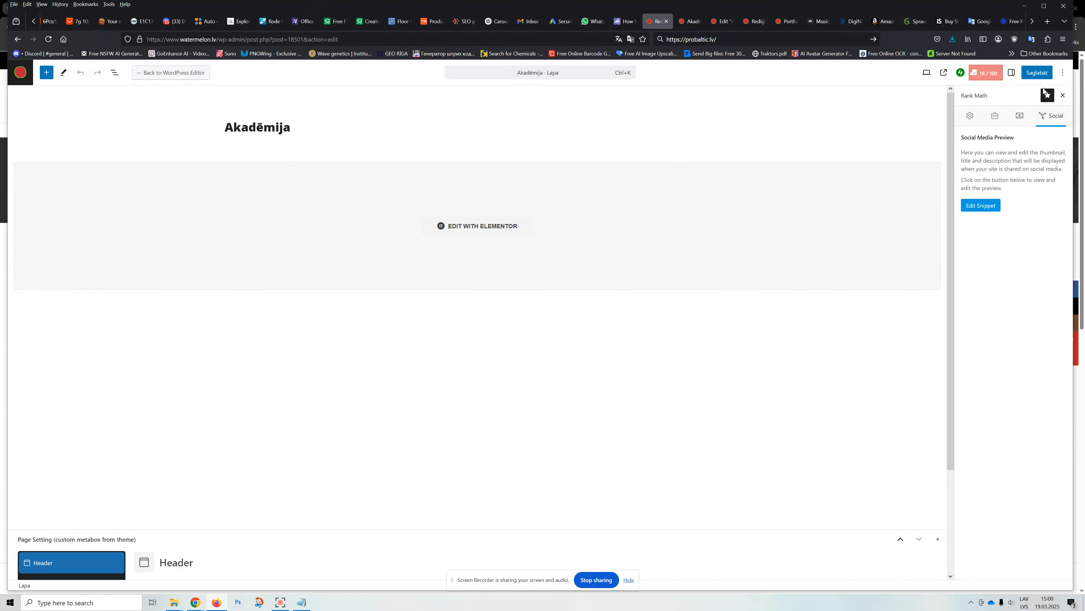
{"action": "left_click", "coordinate": [1037, 73]}
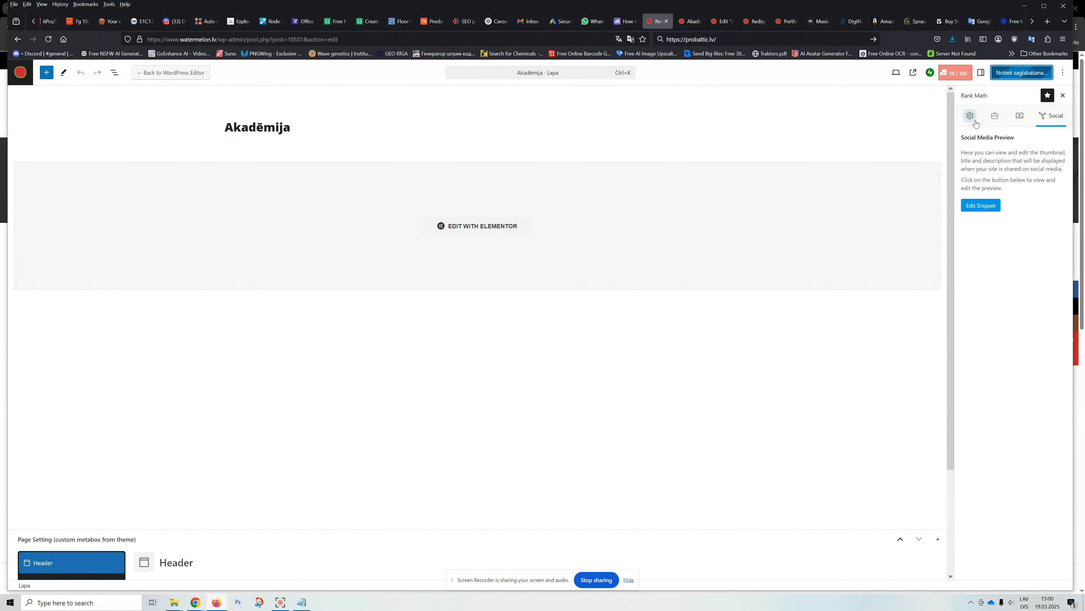
Step: Recheck the Basic SEO list for the focus keyword's use in the SEO title
{"action": "left_click", "coordinate": [959, 74]}
{"action": "left_click", "coordinate": [958, 74]}
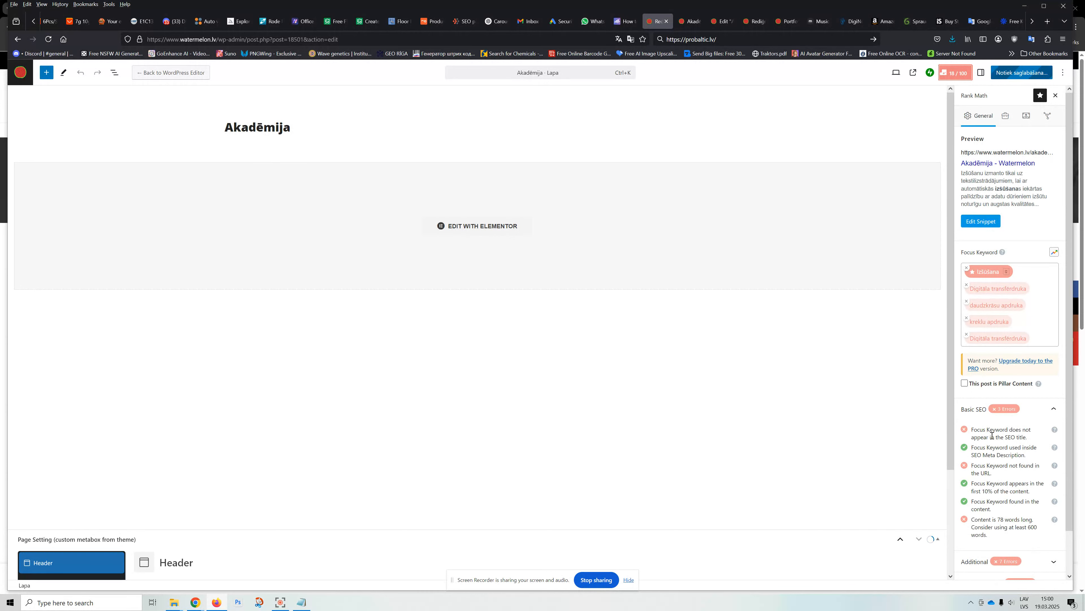
{"action": "left_click", "coordinate": [1005, 409]}
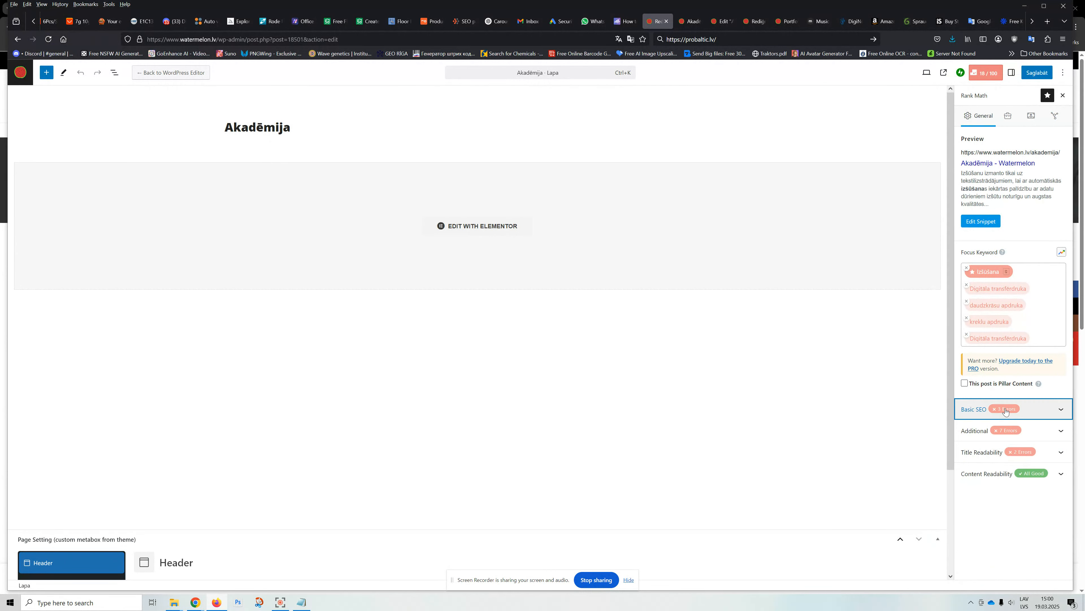
{"action": "left_click", "coordinate": [1005, 409]}
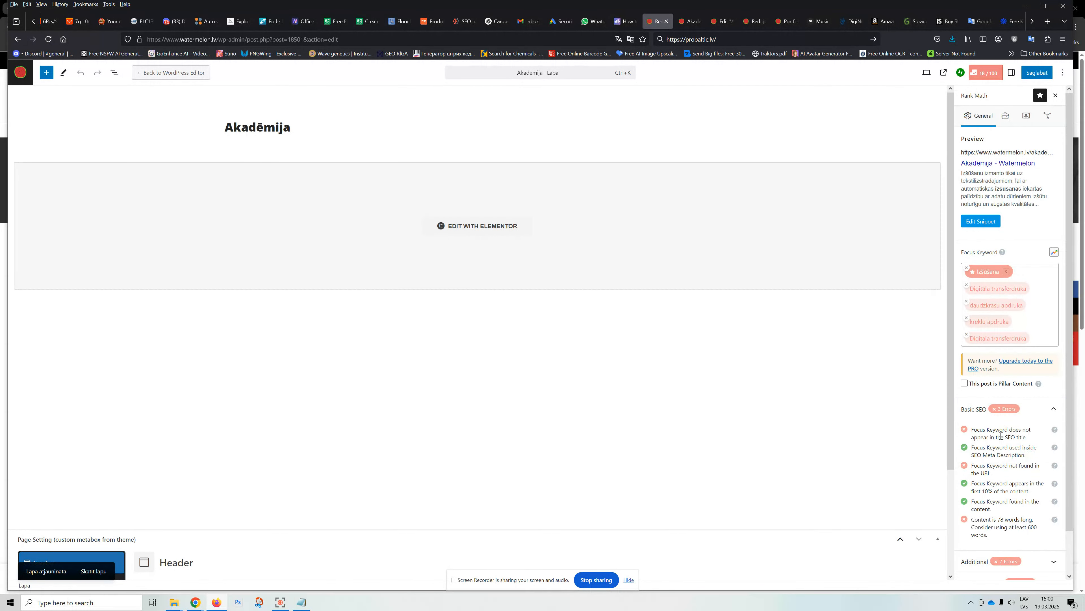
Step: Replace the page's general search snippet title with "Izšūšana" and review the Basic SEO checks
{"action": "left_click", "coordinate": [1046, 117]}
{"action": "scroll", "coordinate": [498, 348], "scroll_direction": "down", "scroll_amount": 6}
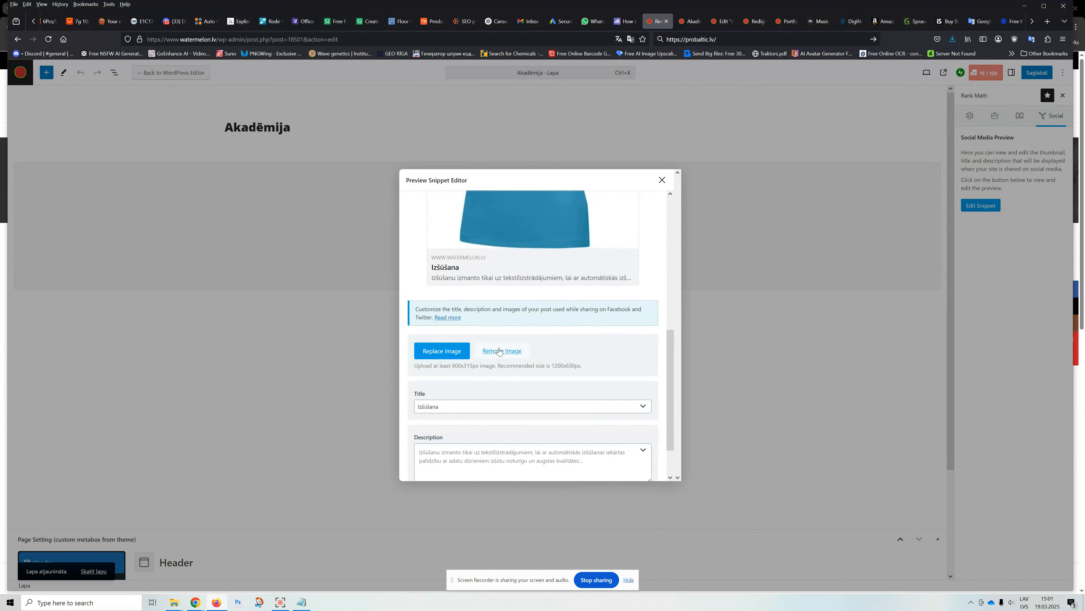
{"action": "scroll", "coordinate": [426, 244], "scroll_direction": "up", "scroll_amount": 10}
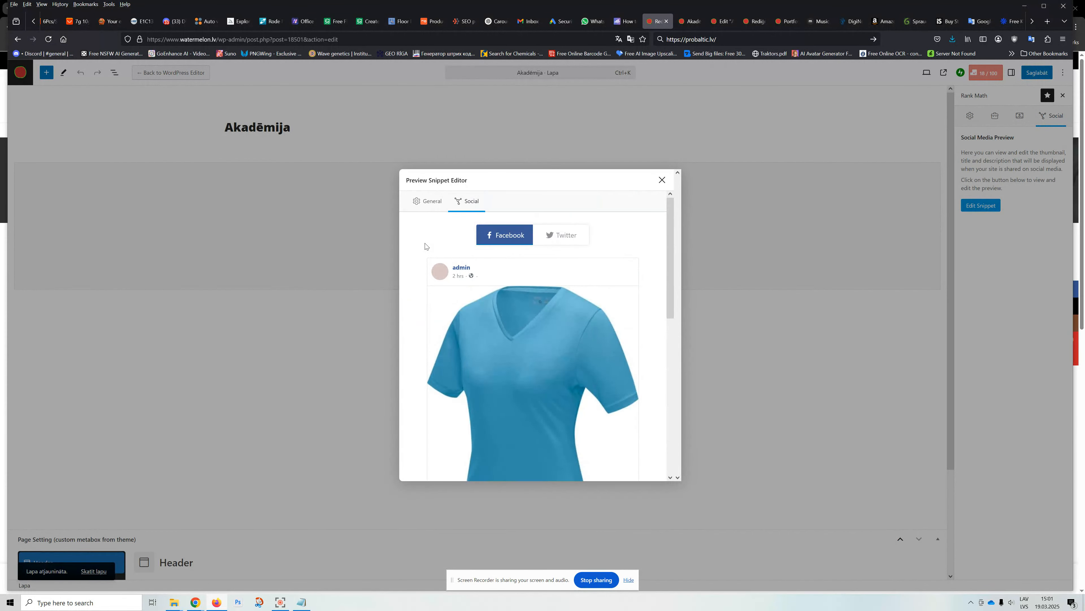
{"action": "left_click", "coordinate": [425, 202]}
{"action": "left_click", "coordinate": [535, 320]}
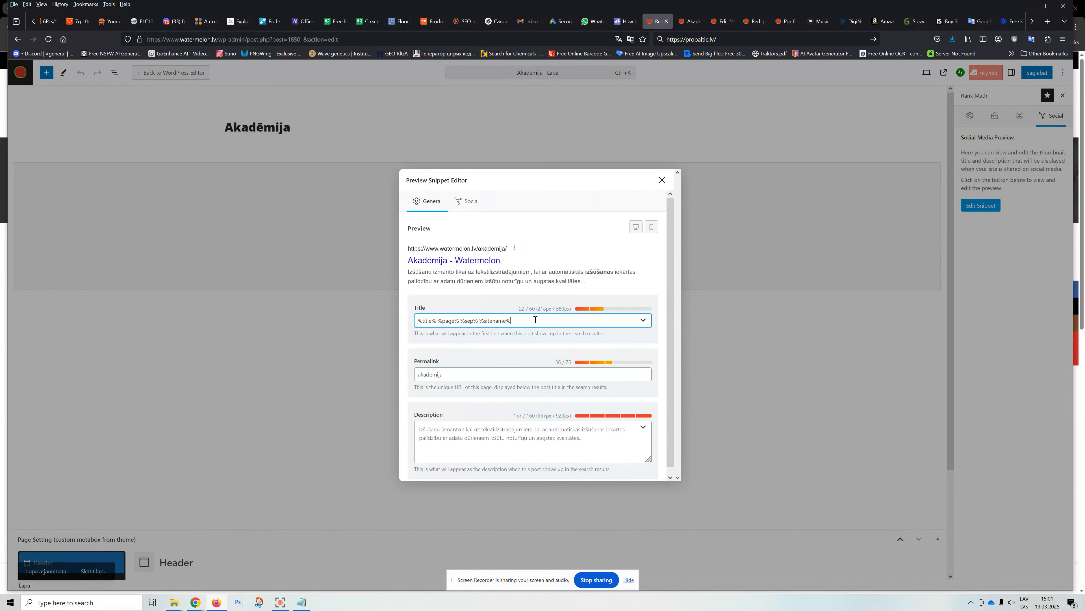
{"action": "left_click_drag", "start_coordinate": [535, 320], "coordinate": [271, 311]}
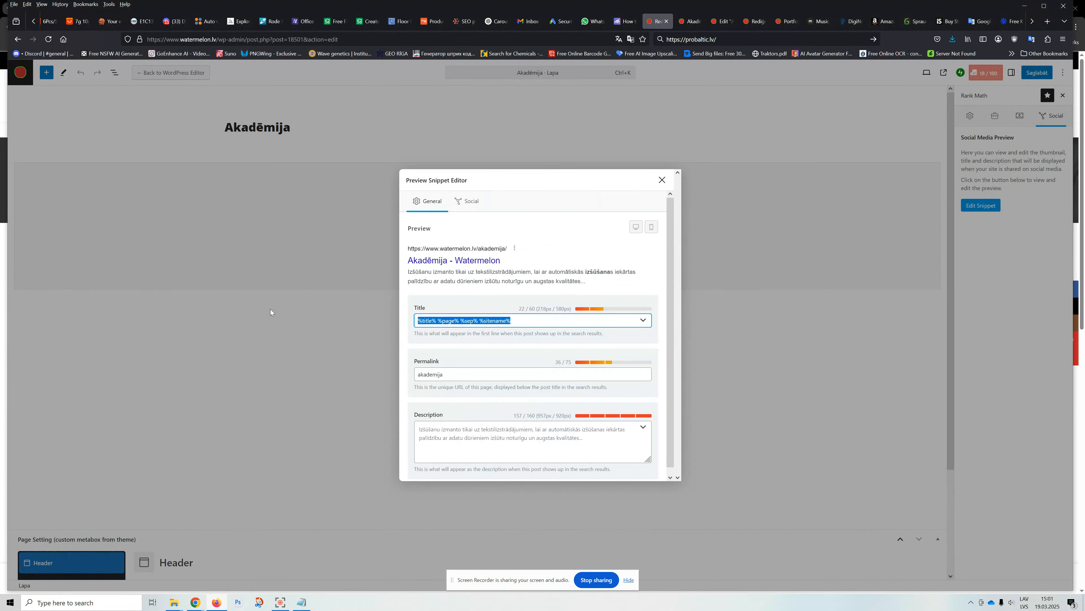
{"action": "type", "text": "Iz"}
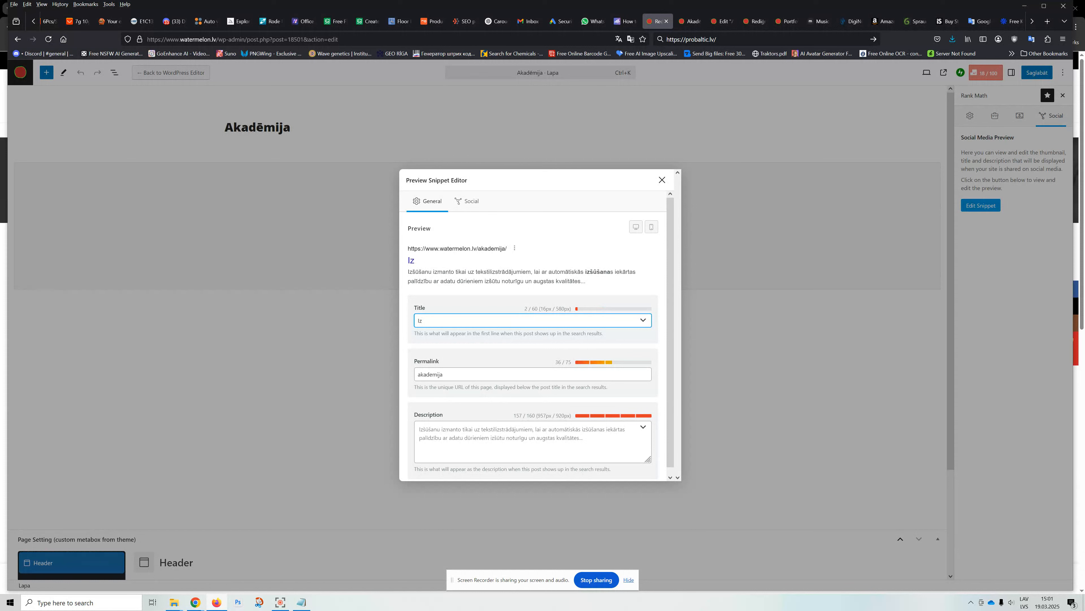
{"action": "type", "text": "šūšana"}
{"action": "left_click", "coordinate": [662, 179]}
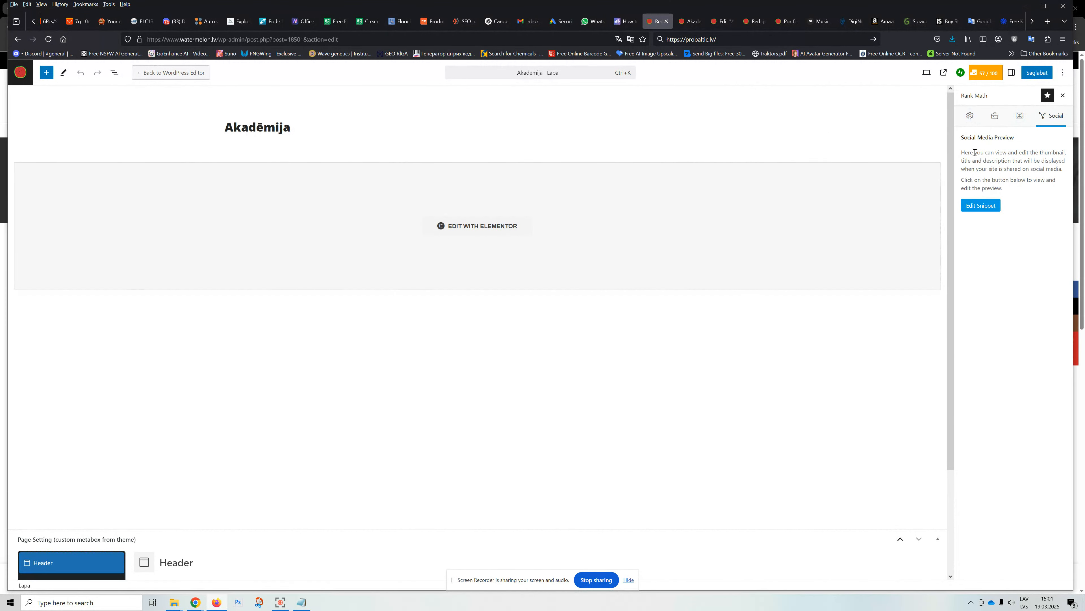
{"action": "left_click", "coordinate": [974, 122]}
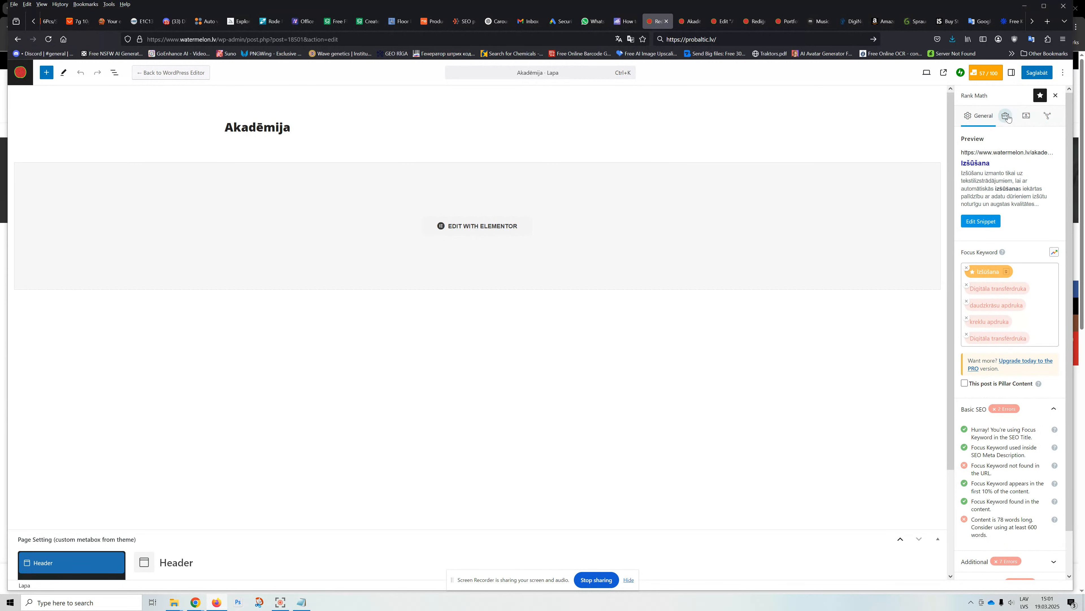
Step: Extend the general search snippet title to "Izšūšana un digitālā transferdruka" and close the snippet editor
{"action": "left_click", "coordinate": [1046, 118]}
{"action": "left_click", "coordinate": [429, 201]}
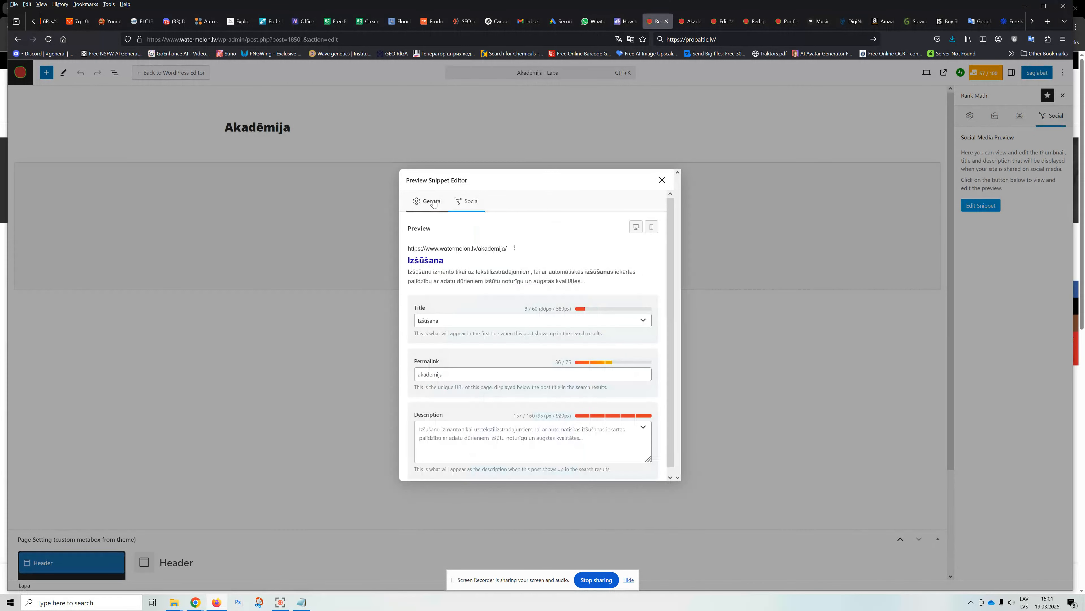
{"action": "left_click", "coordinate": [454, 323]}
{"action": "type", "text": "un digitālā traf"}
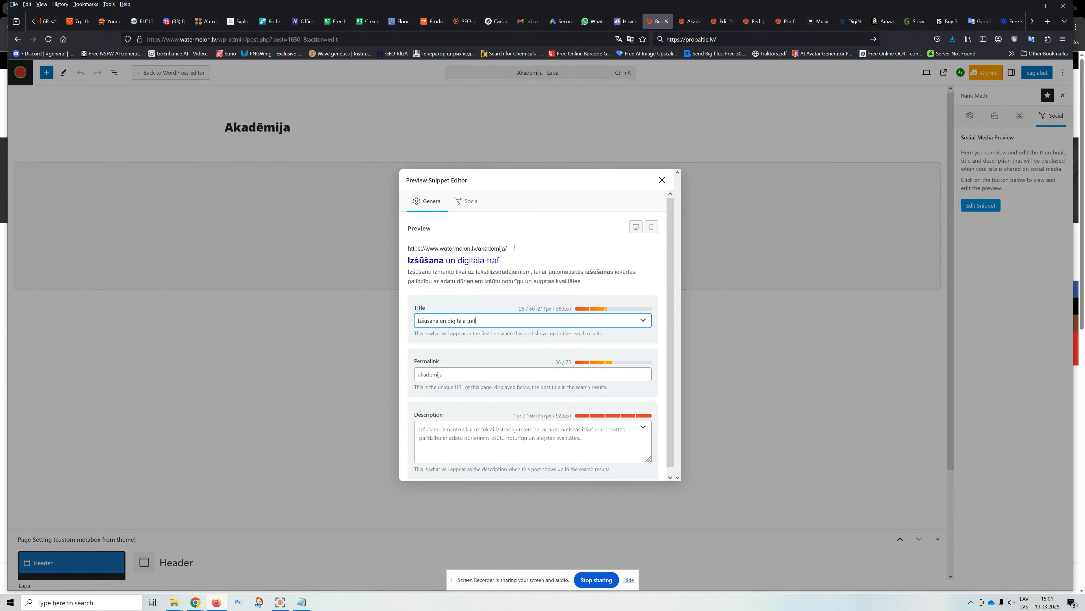
{"action": "key", "text": "BackSpace"}
{"action": "type", "text": "nsferdruka"}
{"action": "left_click", "coordinate": [662, 180]}
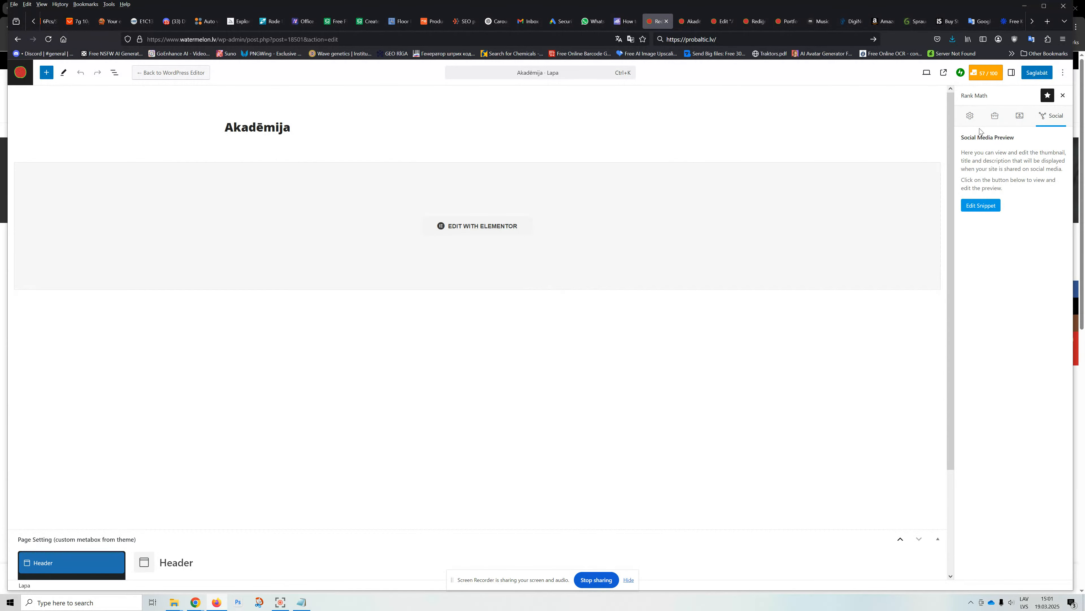
Step: Correct the search snippet title's last word to "transfērdruka" and close the snippet editor
{"action": "left_click", "coordinate": [1057, 121]}
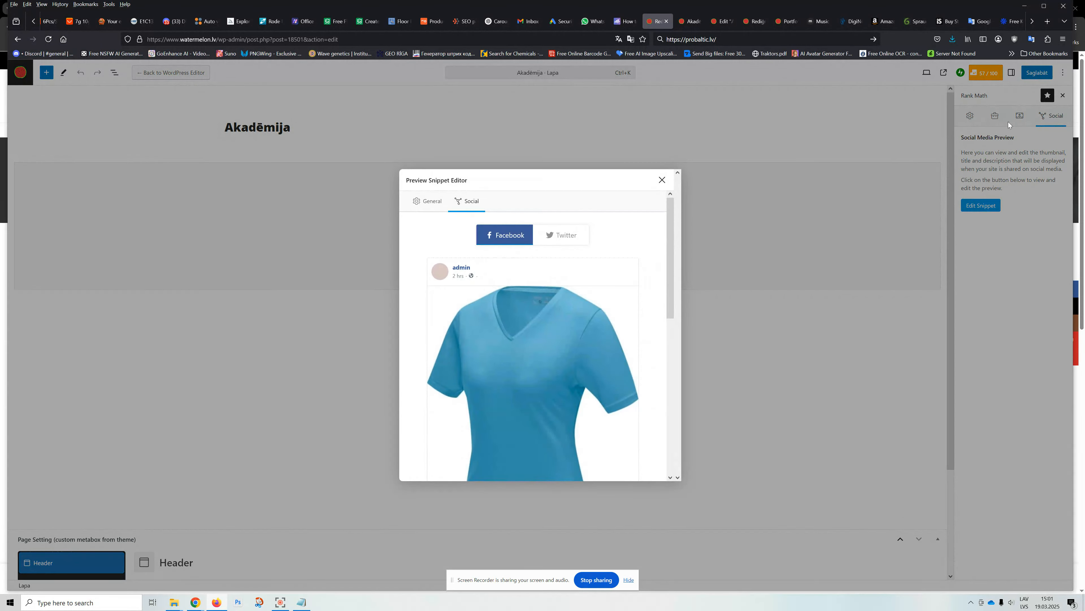
{"action": "left_click", "coordinate": [428, 203]}
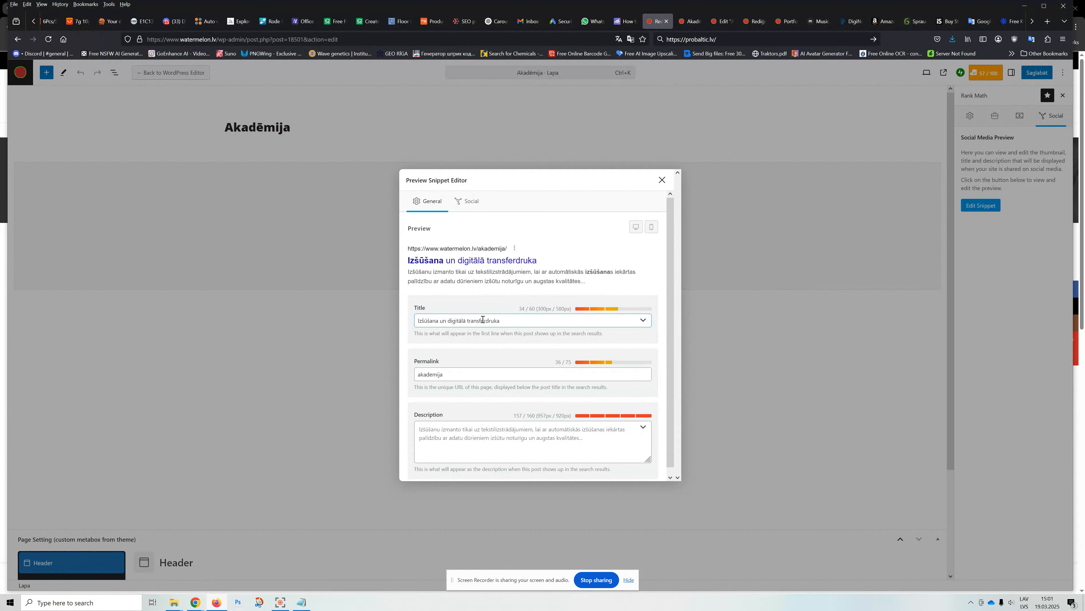
{"action": "left_click_drag", "start_coordinate": [483, 320], "coordinate": [485, 319]}
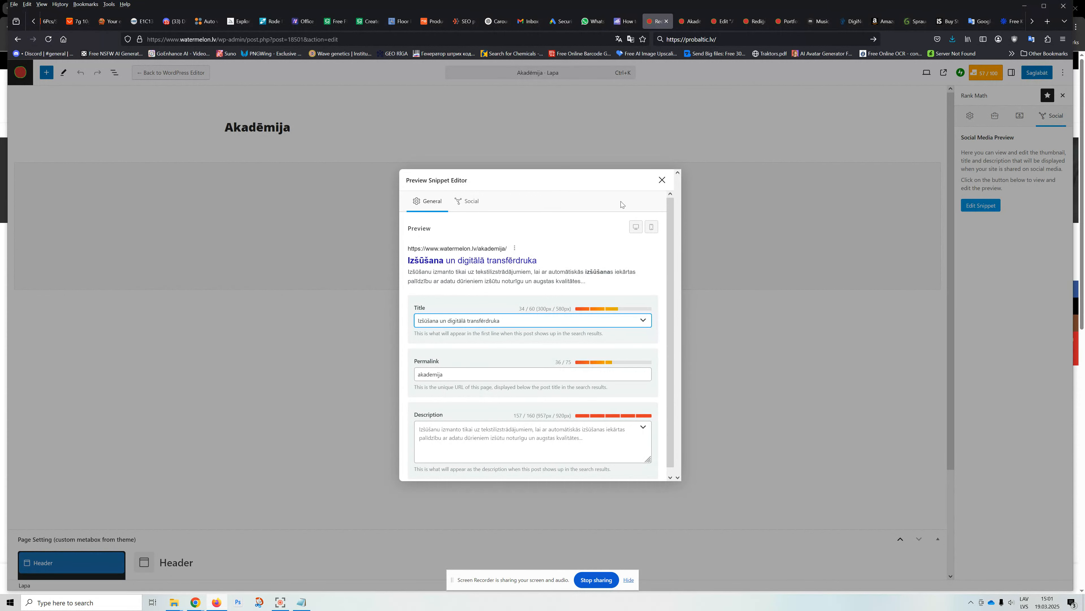
{"action": "left_click", "coordinate": [662, 180]}
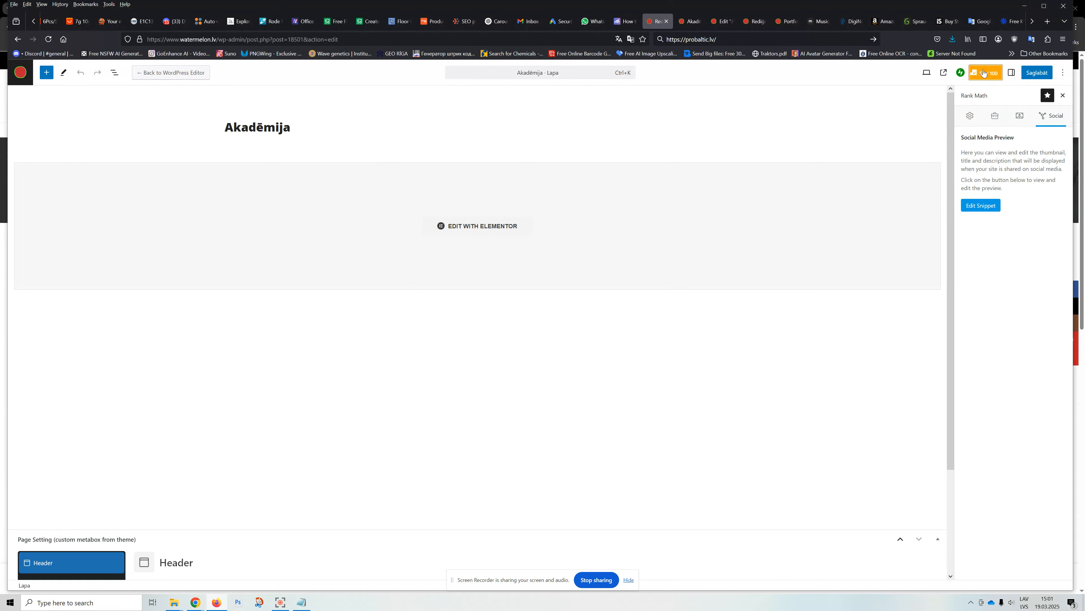
Step: Copy the second focus keyword, "Digitāla transfērdruka", from the page's focus keyword list
{"action": "left_click", "coordinate": [970, 115]}
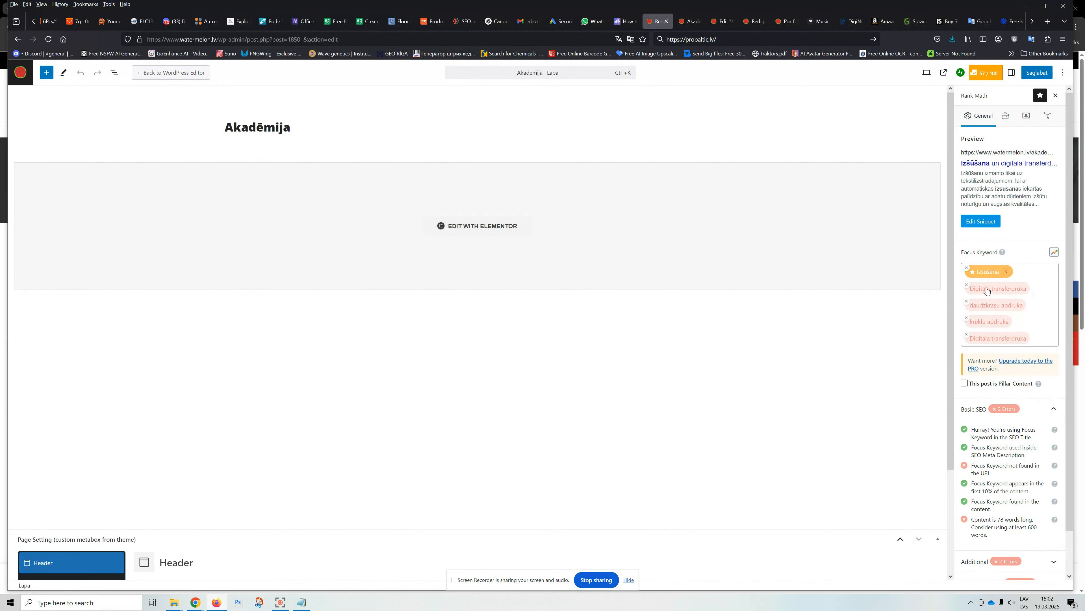
{"action": "left_click", "coordinate": [1011, 289]}
{"action": "key", "text": "ctrl+a"}
{"action": "key", "text": "ctrl+c"}
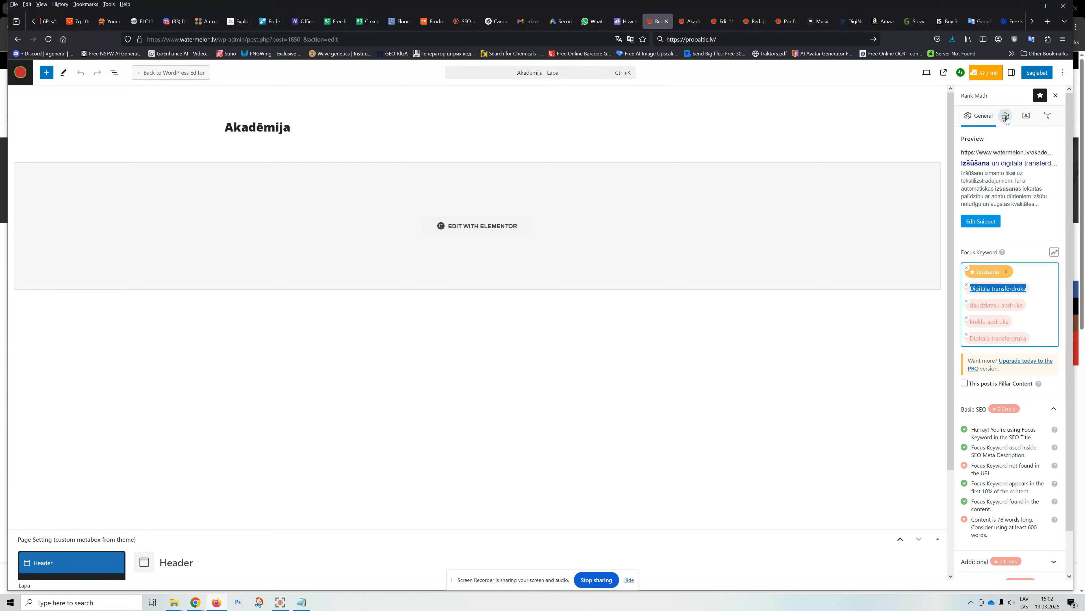
Step: Change the general search snippet title to "Izšūšana, Digitāla transfērdruka" using the copied keyword, and save the page
{"action": "left_click", "coordinate": [1047, 115]}
{"action": "left_click", "coordinate": [981, 205]}
{"action": "left_click", "coordinate": [428, 207]}
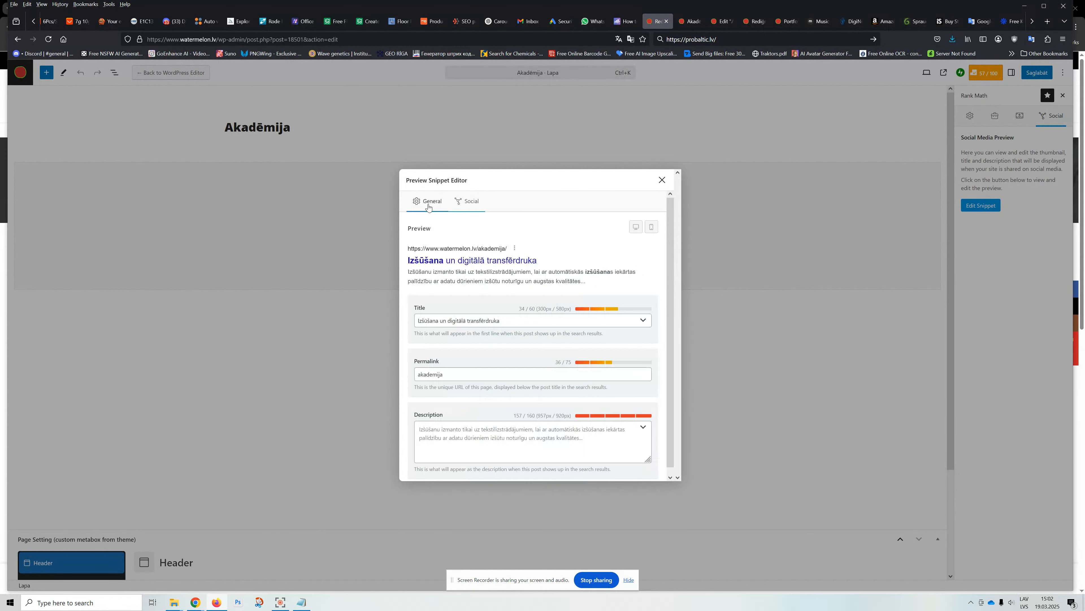
{"action": "left_click_drag", "start_coordinate": [525, 319], "coordinate": [467, 320]}
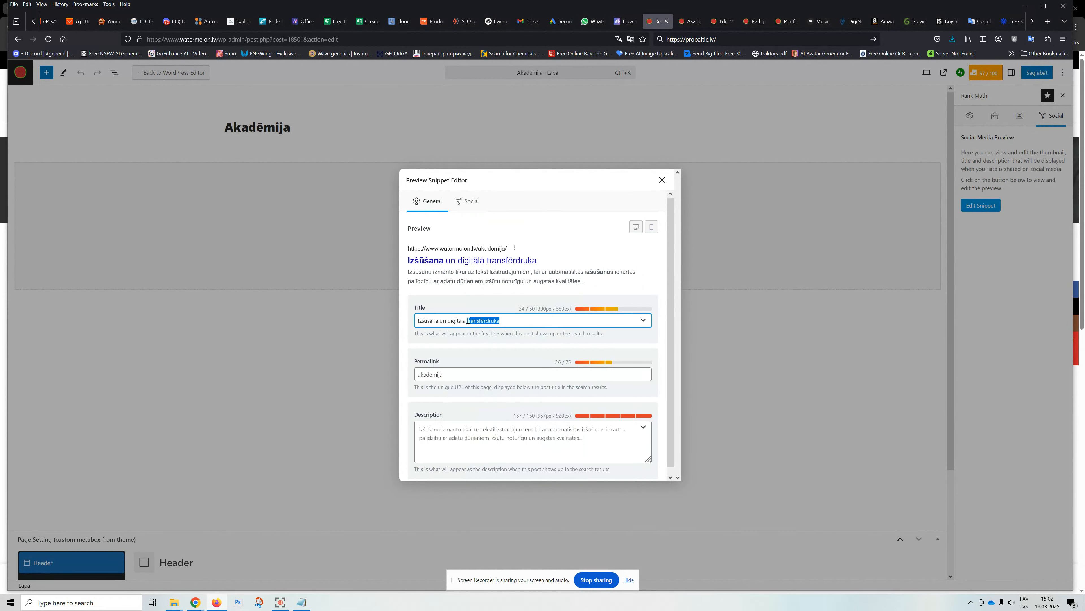
{"action": "key", "text": "ctrl+v"}
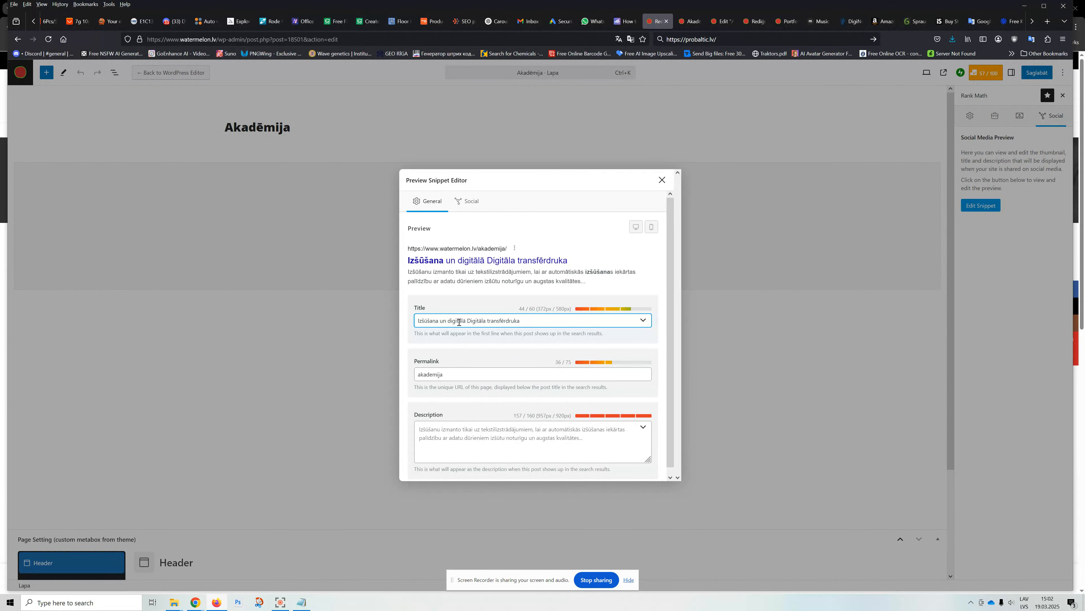
{"action": "left_click_drag", "start_coordinate": [439, 321], "coordinate": [470, 320]}
{"action": "type", "text": ","}
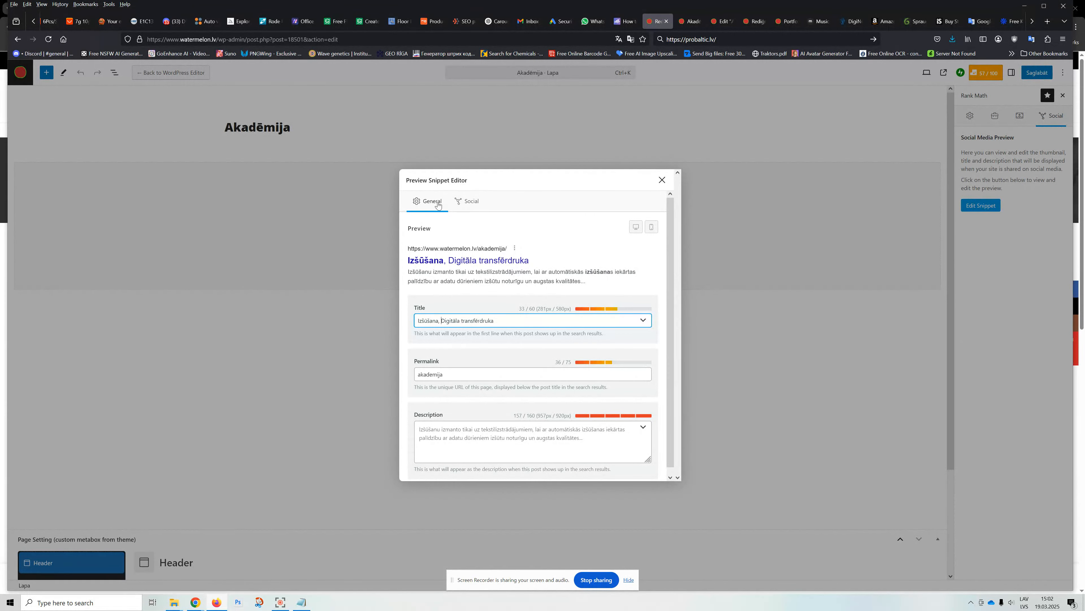
{"action": "left_click", "coordinate": [660, 182]}
{"action": "left_click", "coordinate": [1036, 73]}
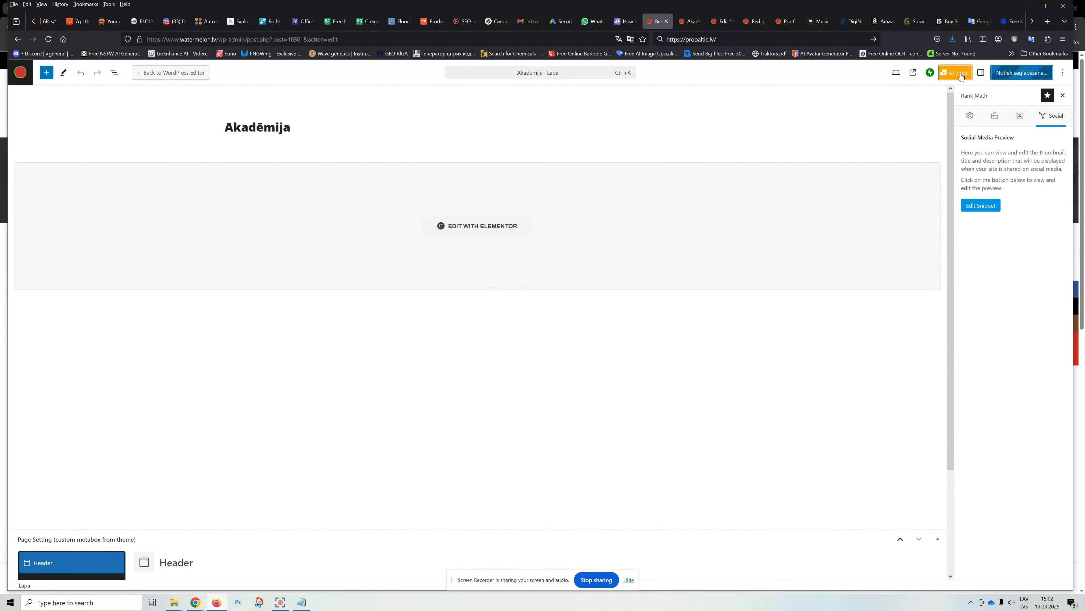
Step: Examine the Basic SEO check on the focus keyword in the URL and view the live Akadēmija page's address
{"action": "left_click", "coordinate": [970, 116]}
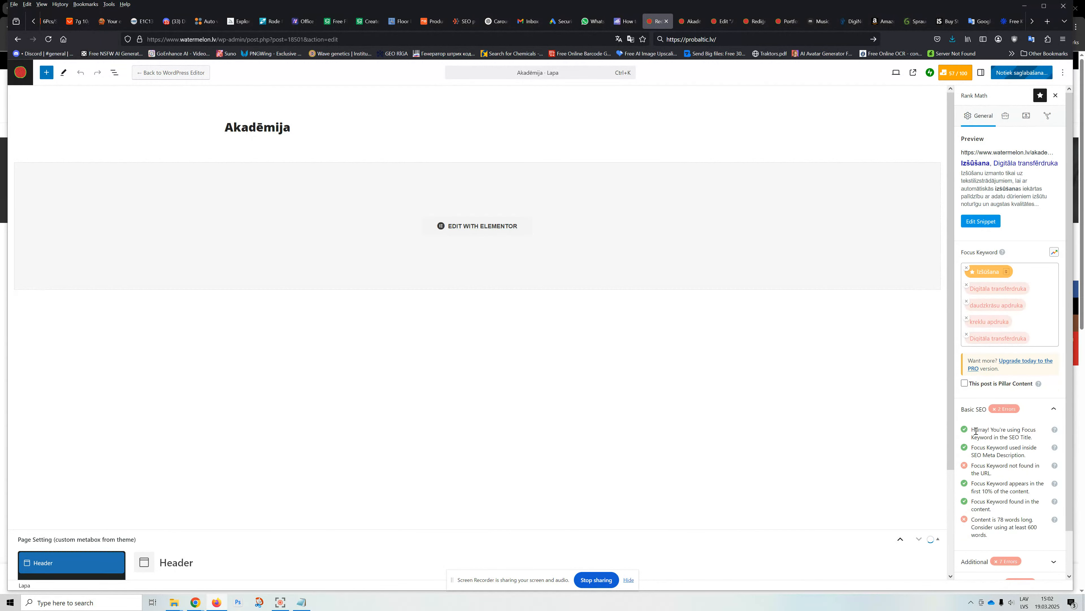
{"action": "left_click_drag", "start_coordinate": [975, 429], "coordinate": [973, 466]}
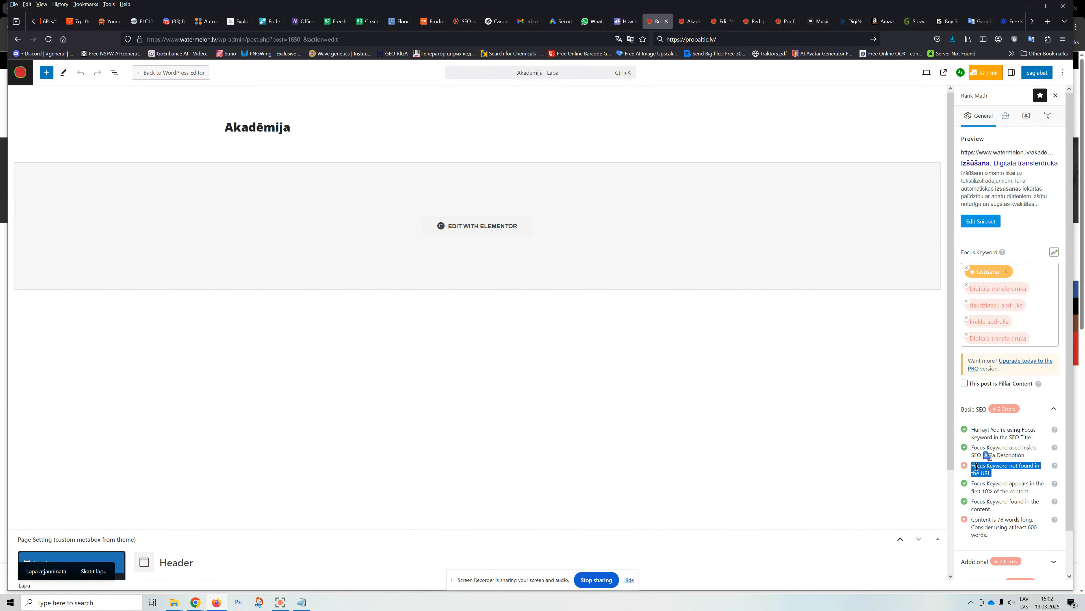
{"action": "left_click", "coordinate": [691, 24]}
{"action": "scroll", "coordinate": [564, 173], "scroll_direction": "up", "scroll_amount": 3}
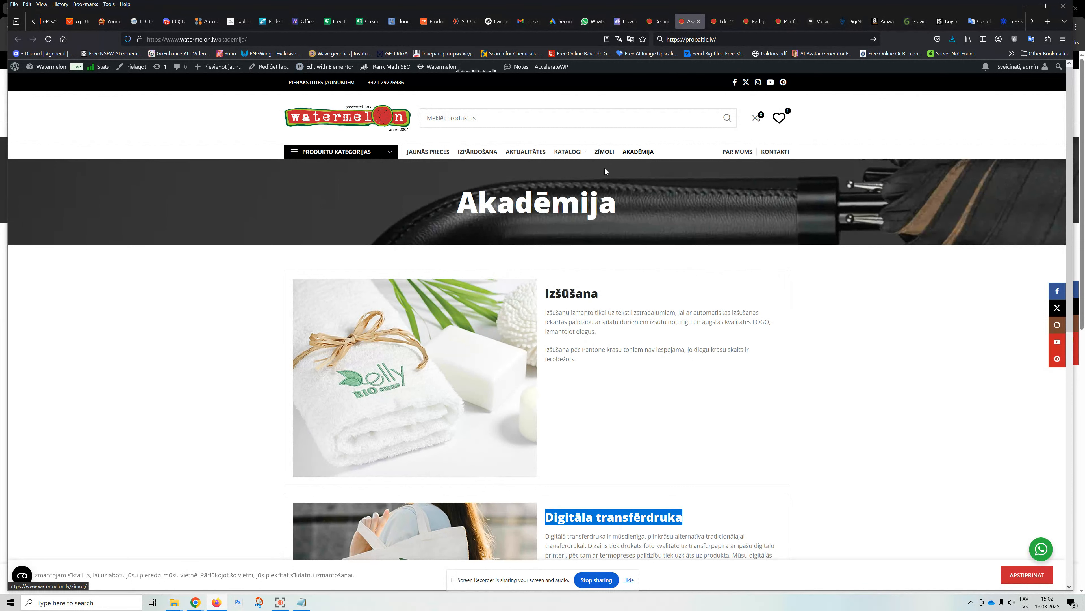
Step: Examine the live page's Akadēmija heading and the Basic SEO check on content length in the page editor
{"action": "left_click_drag", "start_coordinate": [463, 197], "coordinate": [617, 218]}
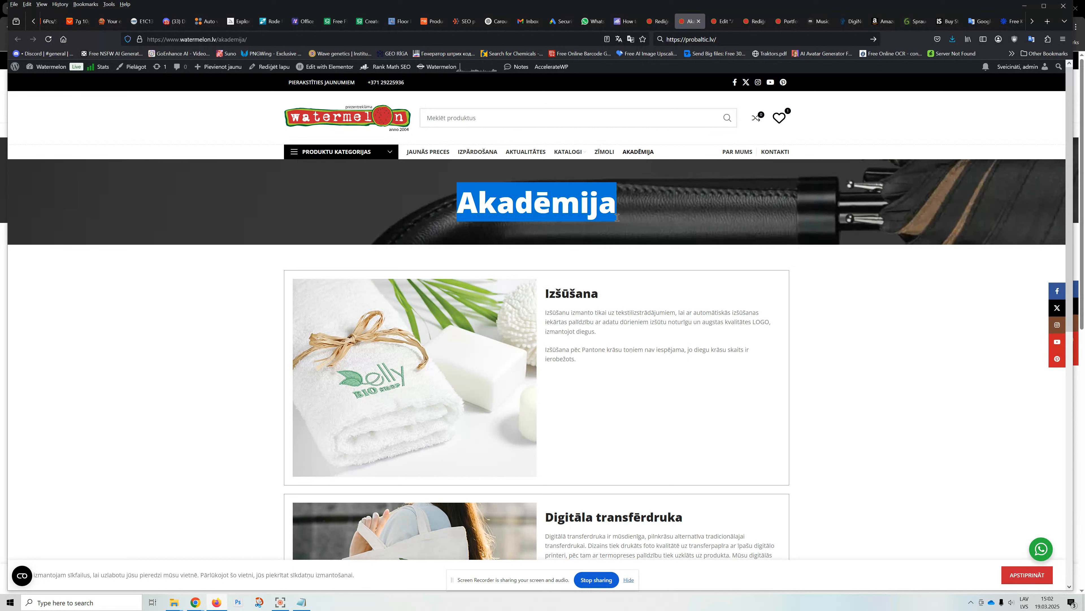
{"action": "left_click", "coordinate": [721, 21]}
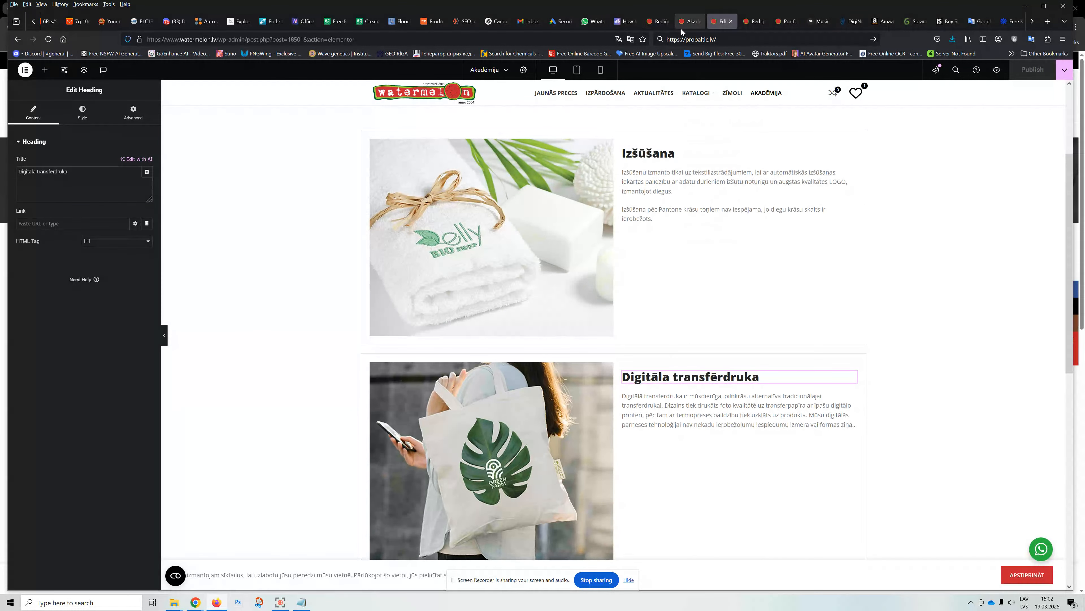
{"action": "left_click", "coordinate": [658, 21]}
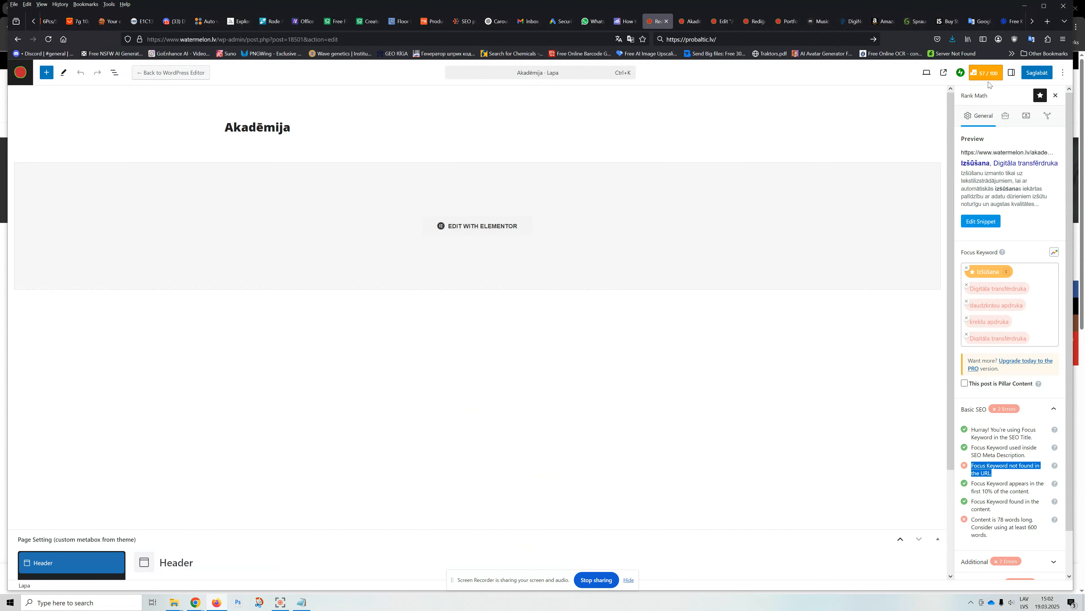
{"action": "left_click", "coordinate": [1024, 274]}
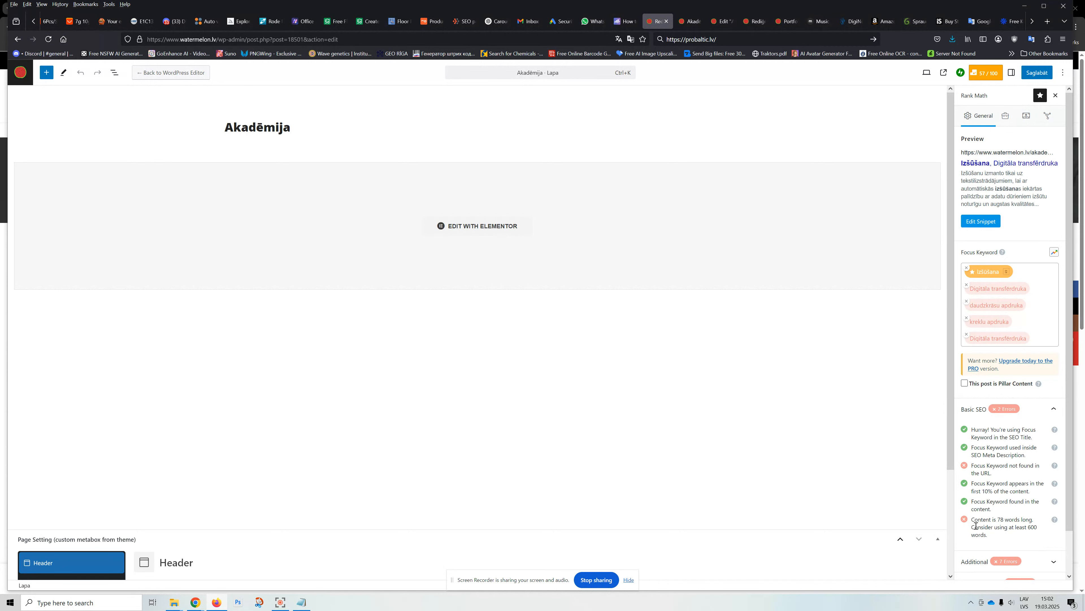
{"action": "left_click_drag", "start_coordinate": [971, 521], "coordinate": [1032, 519]}
{"action": "left_click_drag", "start_coordinate": [1033, 522], "coordinate": [1033, 527]}
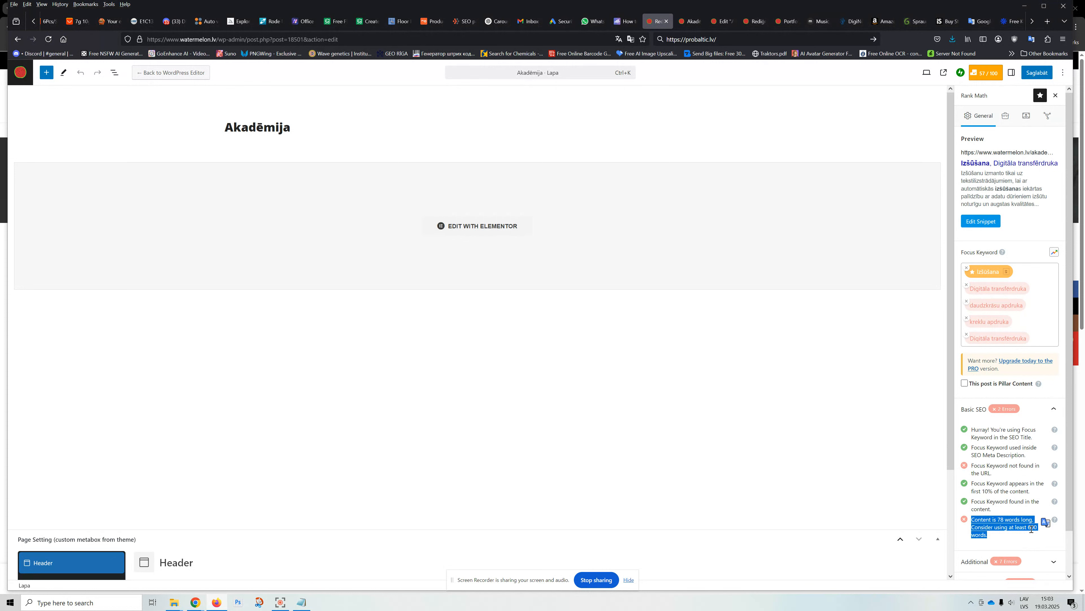
{"action": "double_click", "coordinate": [1032, 528]}
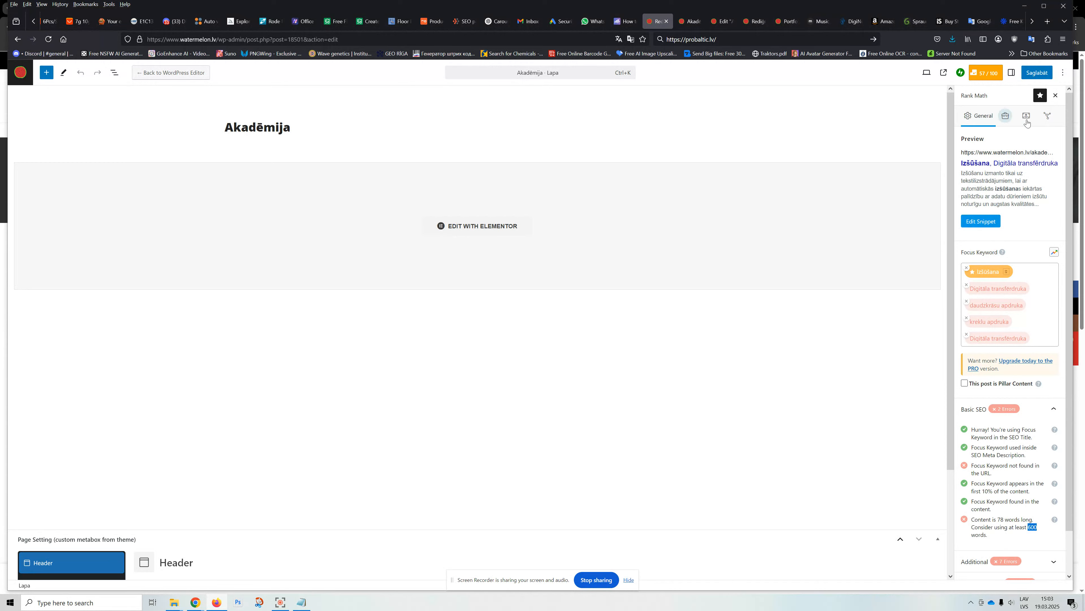
{"action": "scroll", "coordinate": [1000, 291], "scroll_direction": "down", "scroll_amount": 1}
{"action": "scroll", "coordinate": [1000, 291], "scroll_direction": "up", "scroll_amount": 1}
Step: View the page's advanced robots and canonical URL settings in Rank Math, and return to the general SEO settings
{"action": "left_click", "coordinate": [1006, 116]}
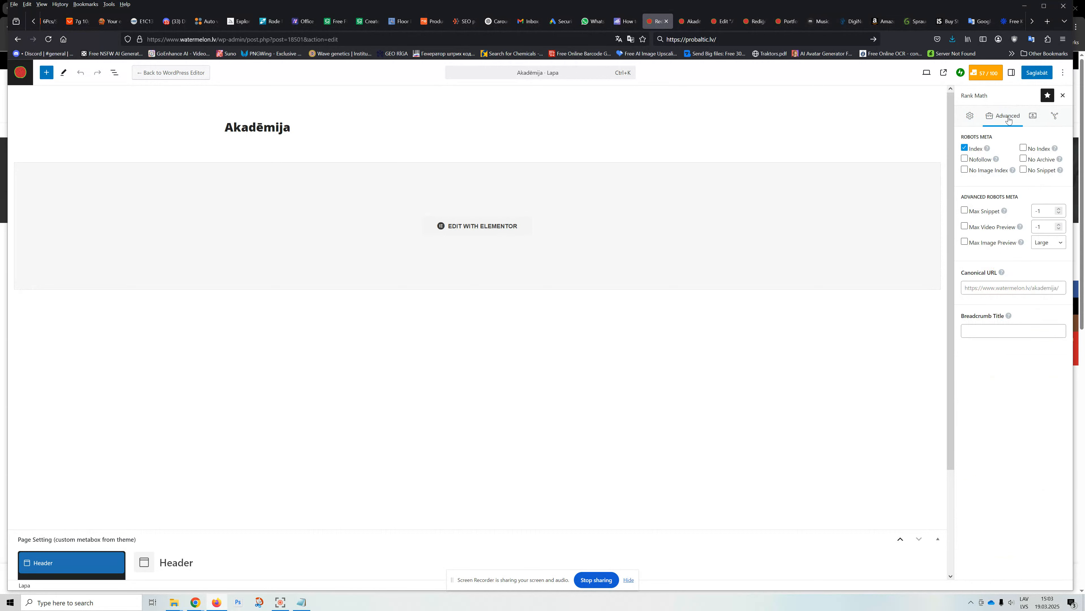
{"action": "left_click", "coordinate": [969, 117]}
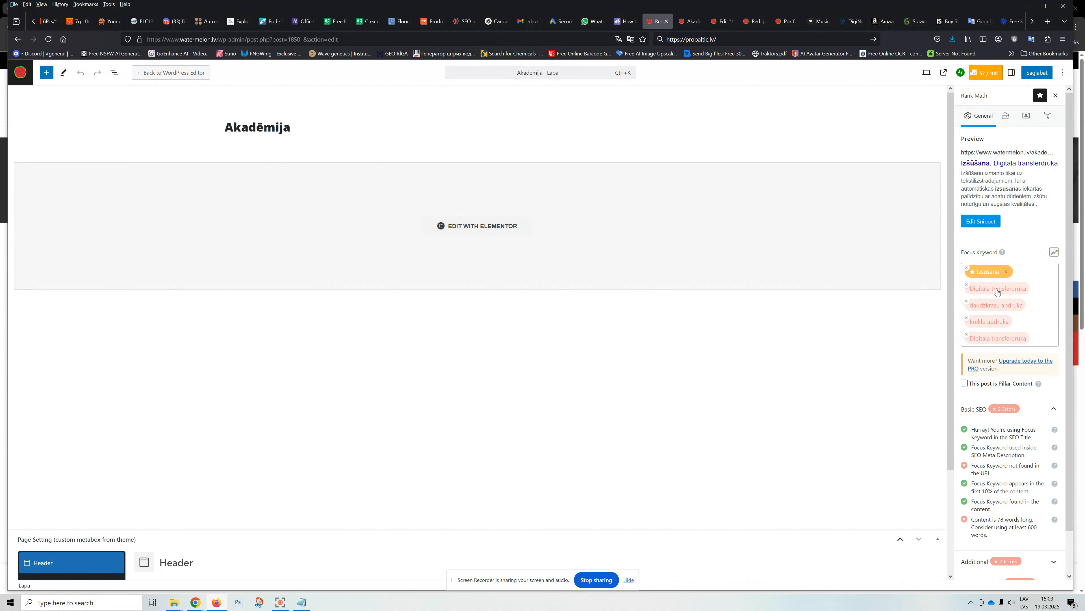
{"action": "scroll", "coordinate": [1004, 295], "scroll_direction": "down", "scroll_amount": 2}
{"action": "scroll", "coordinate": [1008, 295], "scroll_direction": "up", "scroll_amount": 2}
Step: Fill the general snippet description with the Izšūšana section's text copied from the live page, joining its two paragraphs
{"action": "left_click", "coordinate": [1049, 116]}
{"action": "left_click", "coordinate": [415, 198]}
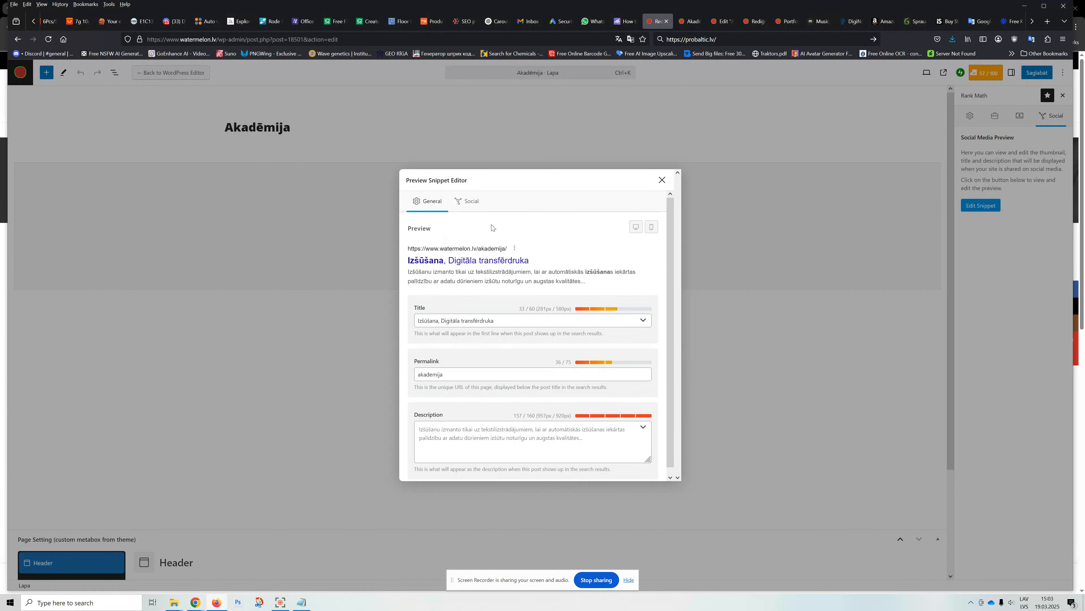
{"action": "left_click", "coordinate": [513, 444]}
{"action": "left_click", "coordinate": [688, 21]}
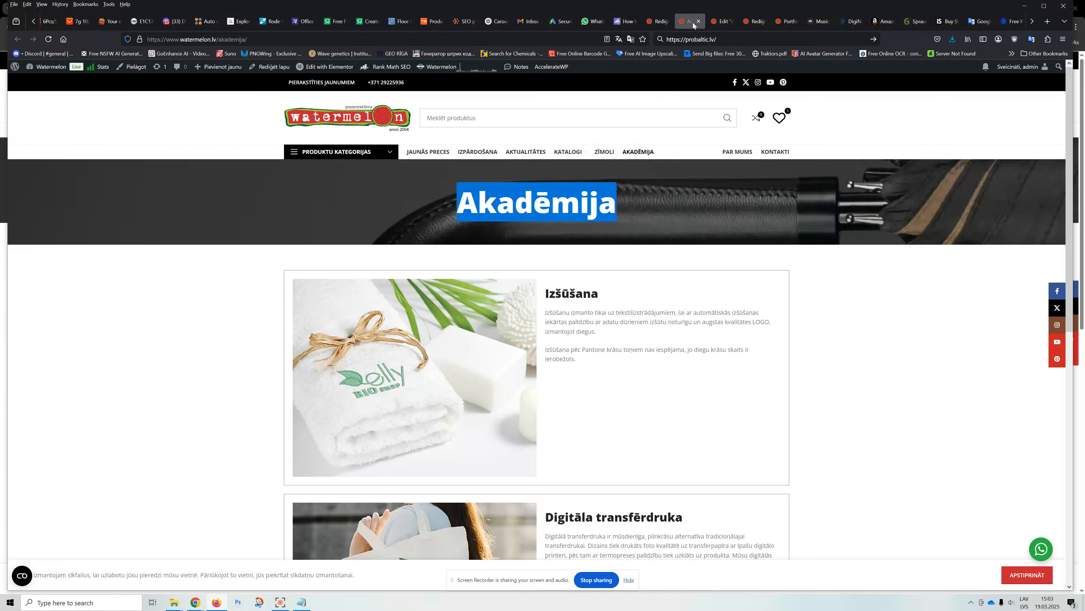
{"action": "left_click_drag", "start_coordinate": [584, 362], "coordinate": [544, 307]}
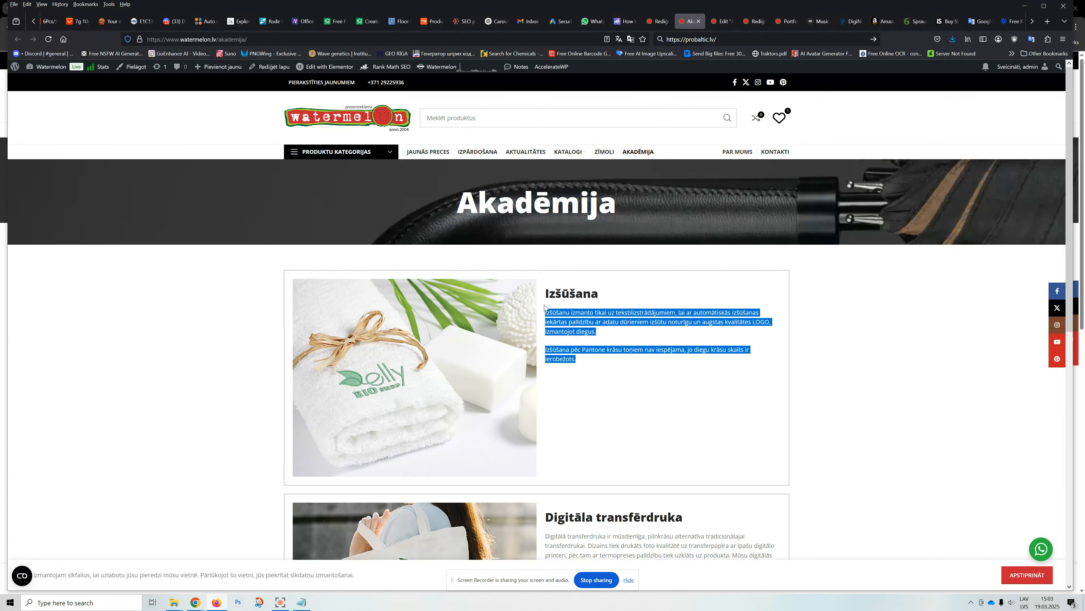
{"action": "left_click", "coordinate": [658, 21]}
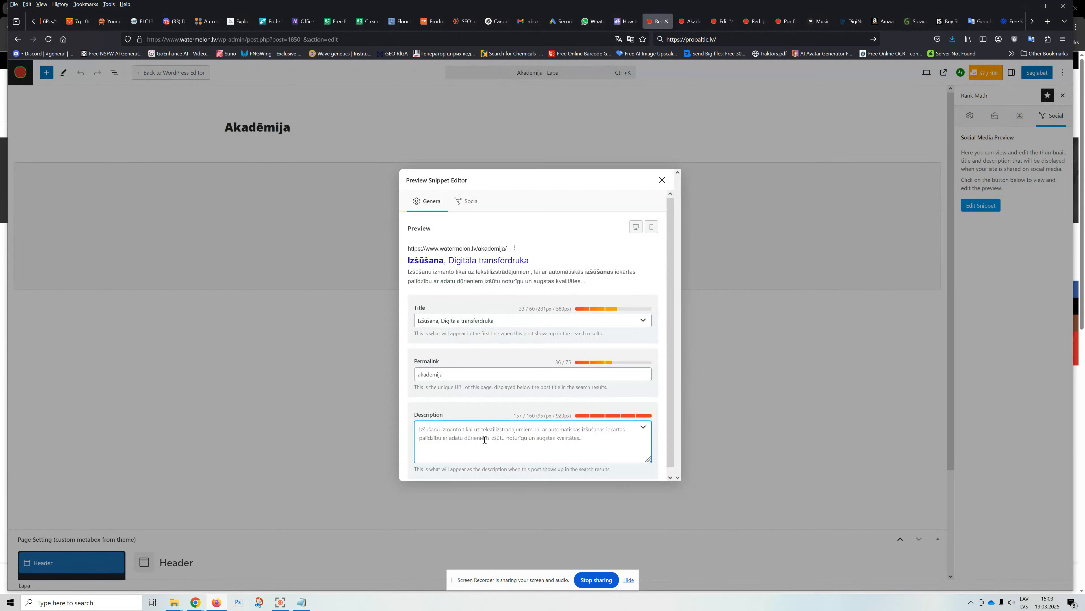
{"action": "key", "text": "ctrl+v"}
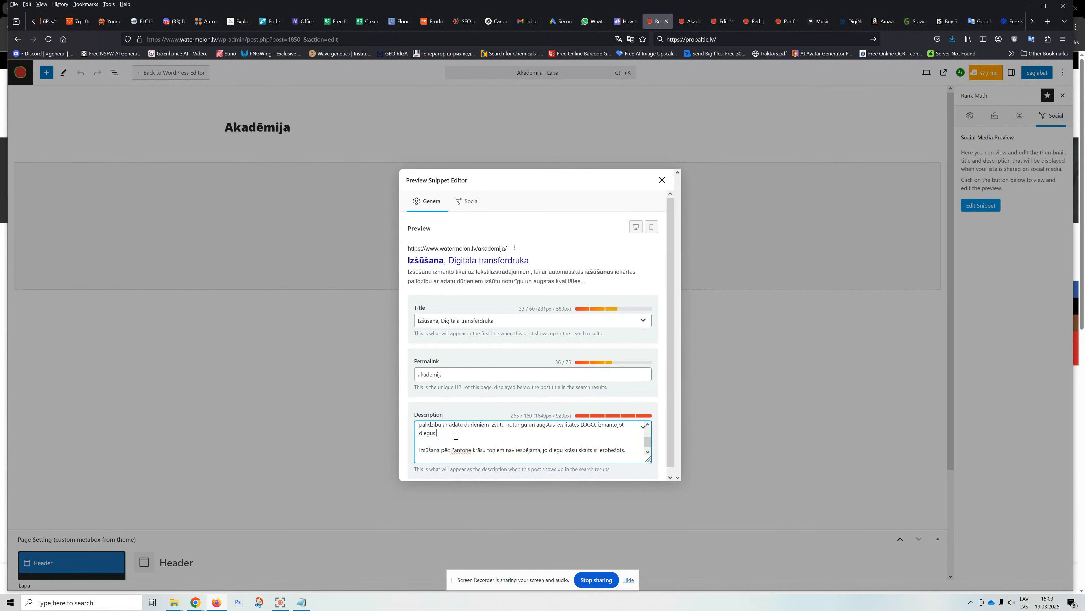
{"action": "left_click", "coordinate": [456, 436]}
{"action": "key", "text": "Delete"}
{"action": "key", "text": "Delete"}
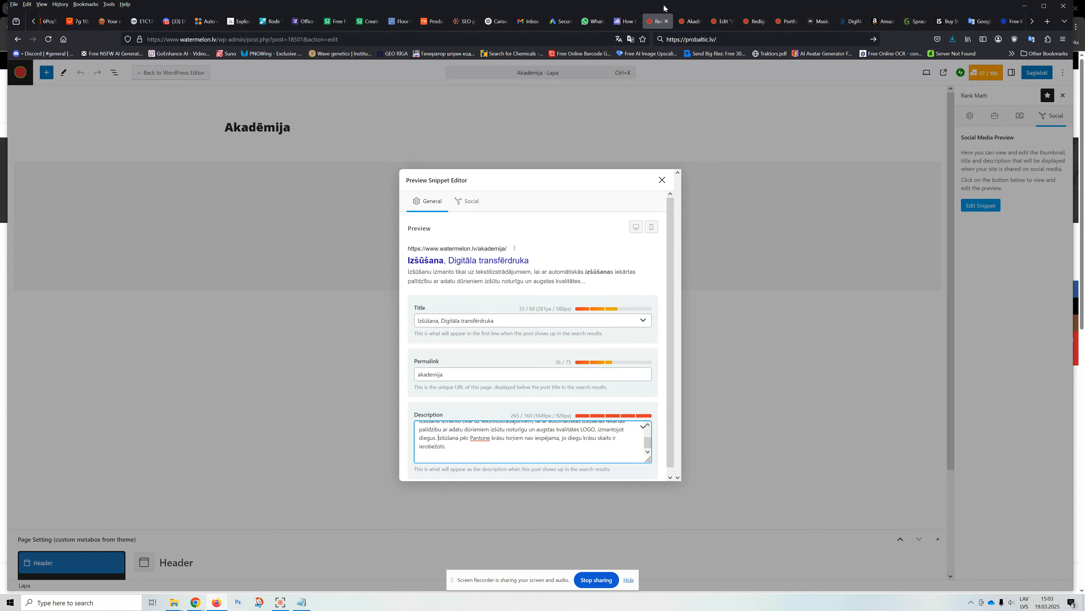
Step: Append the live page's Digitāla transfērdruka section text to the end of the snippet description and close the snippet editor
{"action": "left_click", "coordinate": [689, 20]}
{"action": "scroll", "coordinate": [614, 474], "scroll_direction": "down", "scroll_amount": 6}
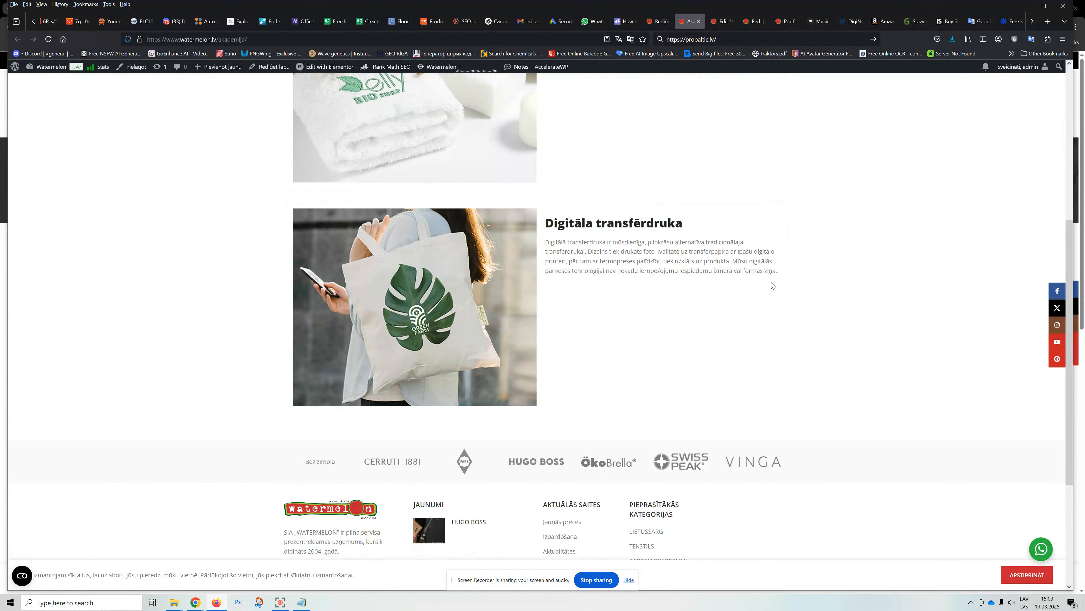
{"action": "left_click_drag", "start_coordinate": [781, 274], "coordinate": [545, 248]}
{"action": "key", "text": "ctrl+c"}
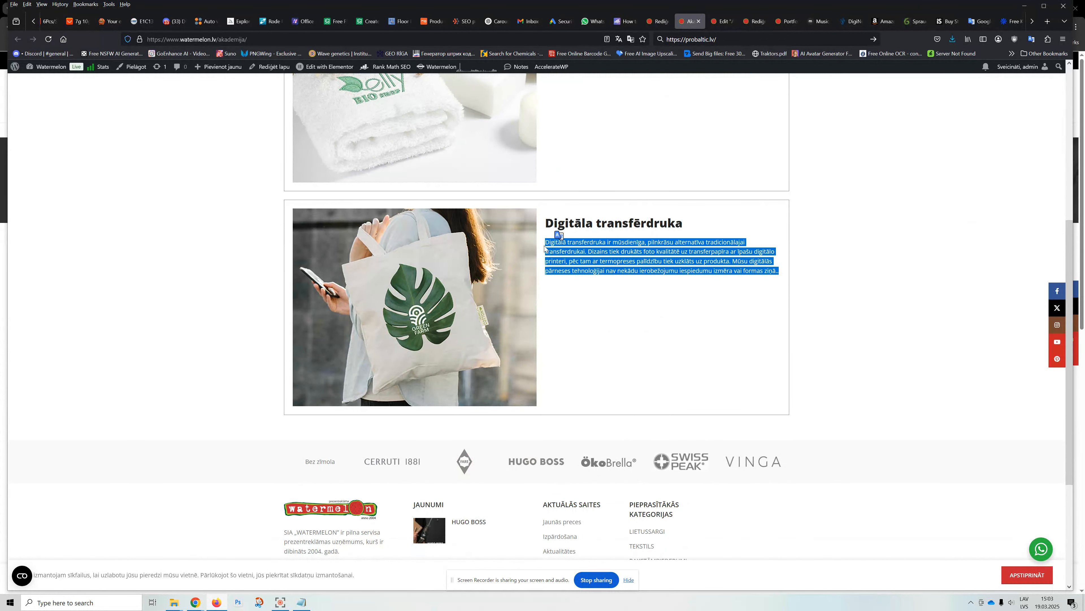
{"action": "left_click", "coordinate": [658, 21]}
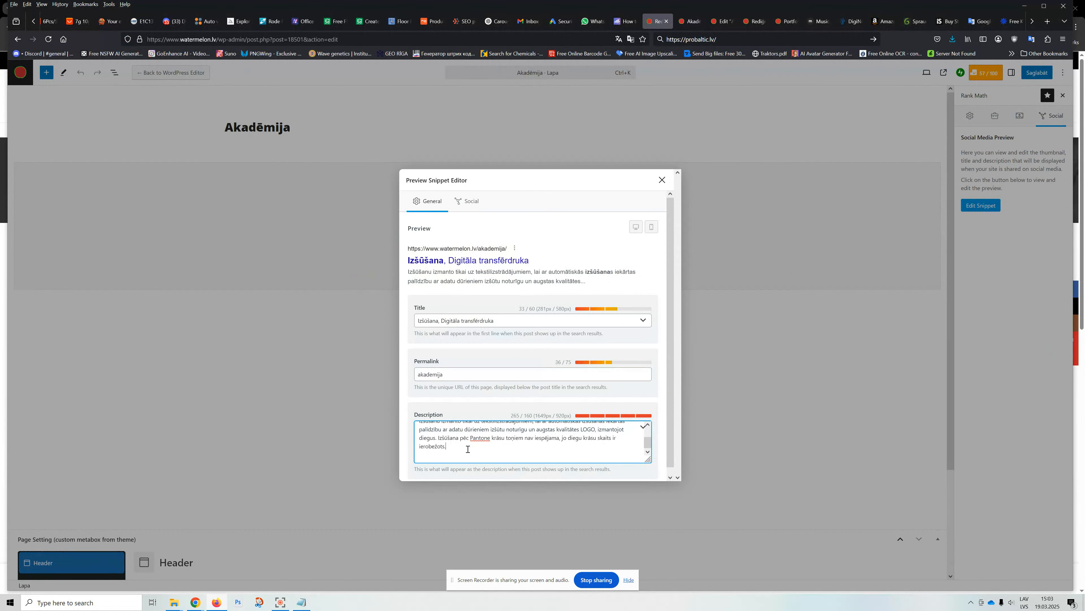
{"action": "key", "text": "ctrl+v"}
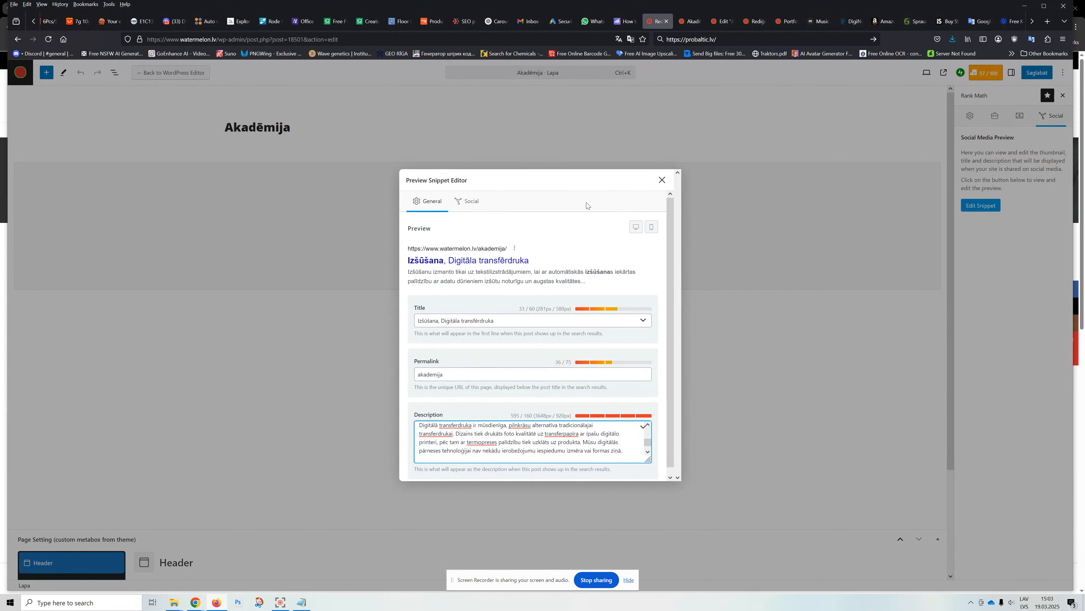
{"action": "left_click", "coordinate": [662, 180]}
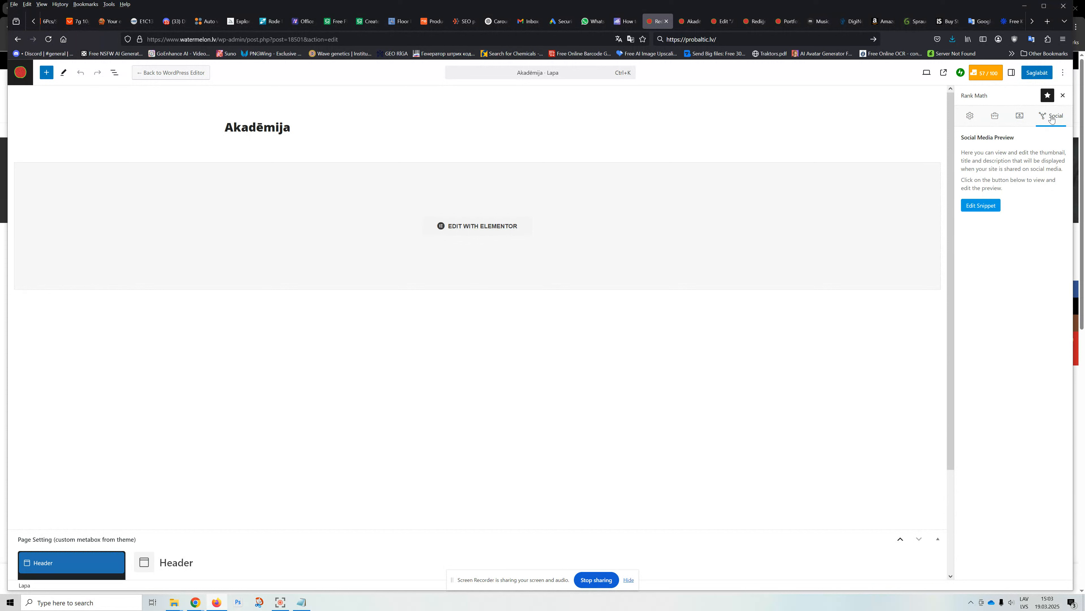
Step: Reopen the general snippet settings and remove the blank lines at the start of the description
{"action": "left_click", "coordinate": [981, 205]}
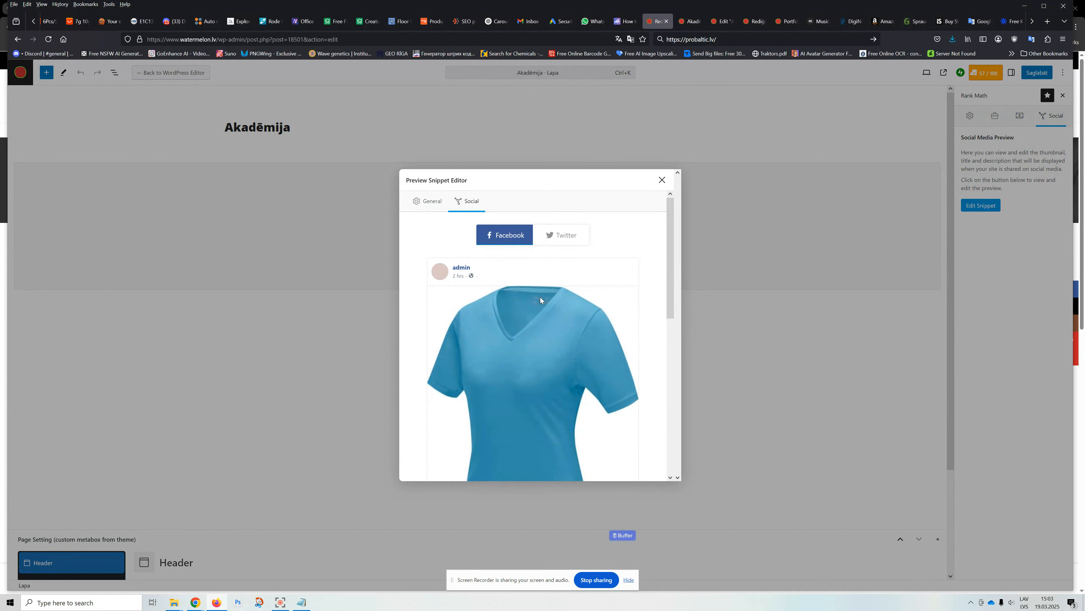
{"action": "left_click", "coordinate": [427, 201]}
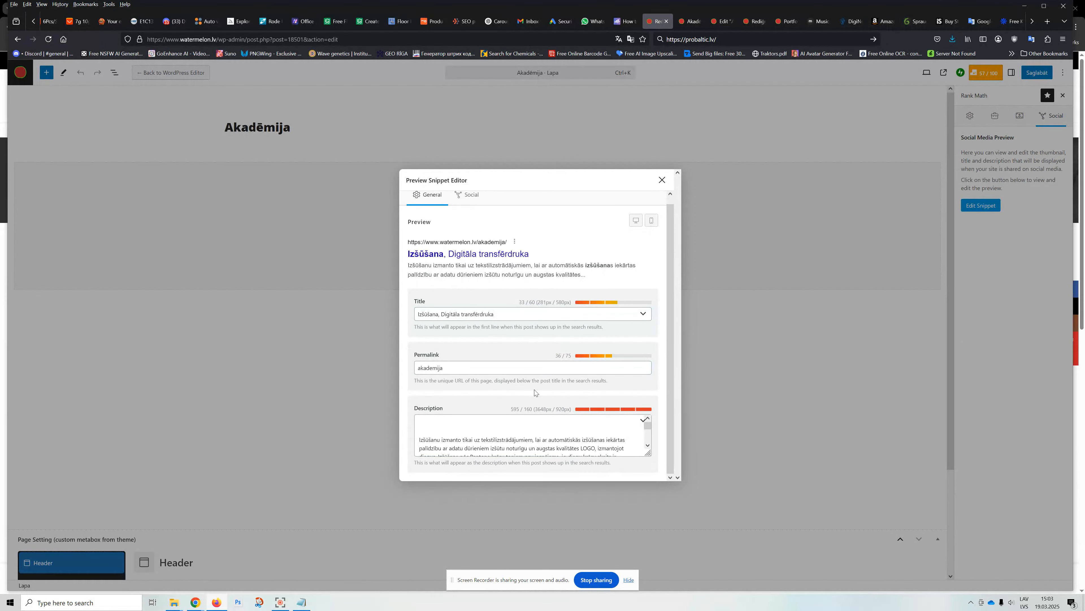
{"action": "left_click", "coordinate": [493, 439]}
{"action": "left_click", "coordinate": [420, 430]}
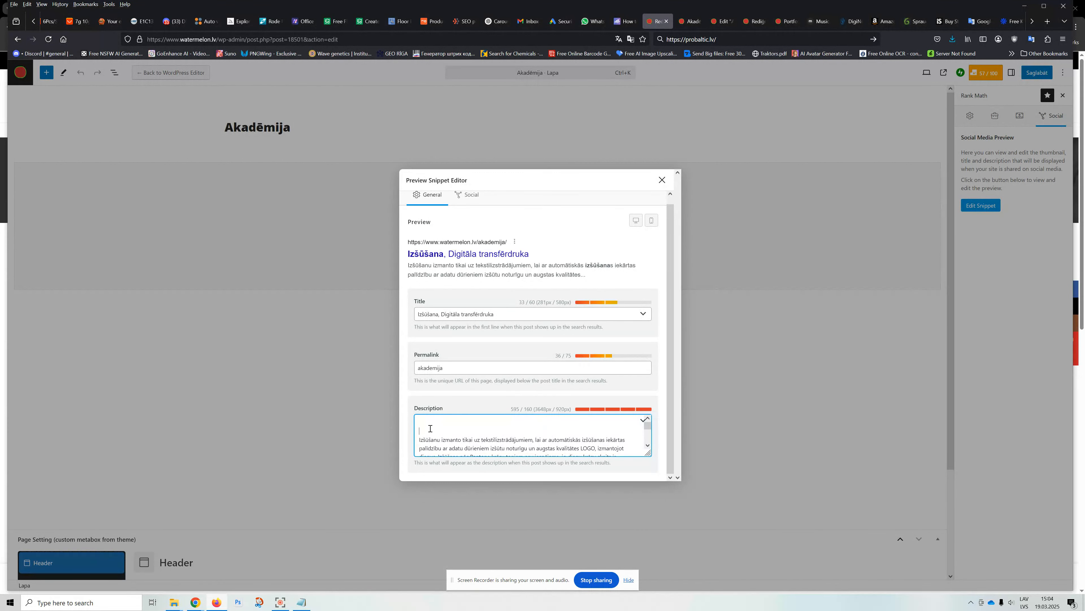
{"action": "key", "text": "BackSpace"}
{"action": "key", "text": "BackSpace"}
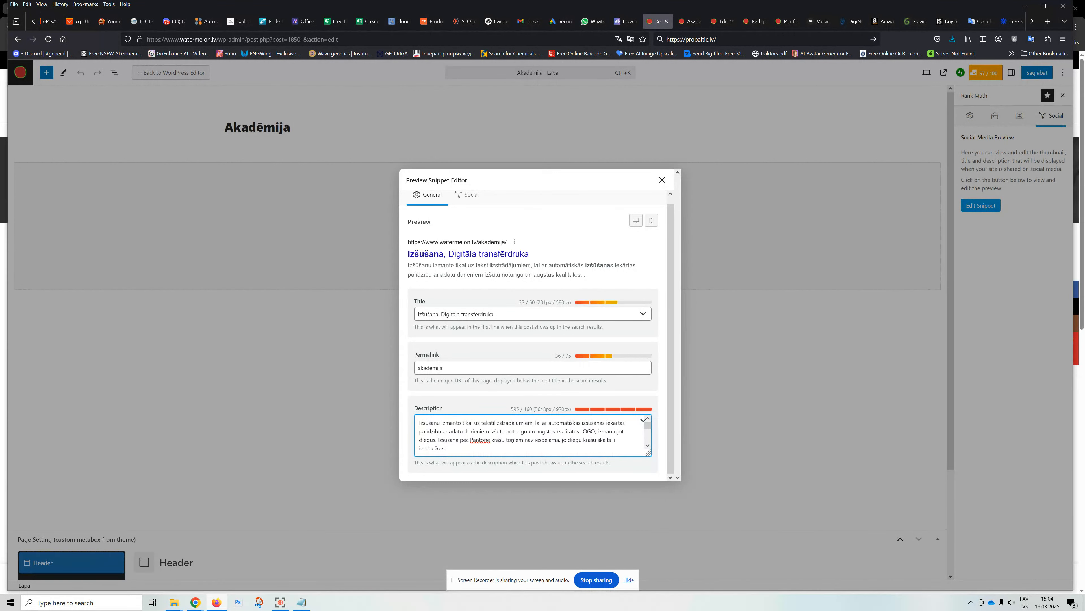
{"action": "key", "text": "ctrl+a"}
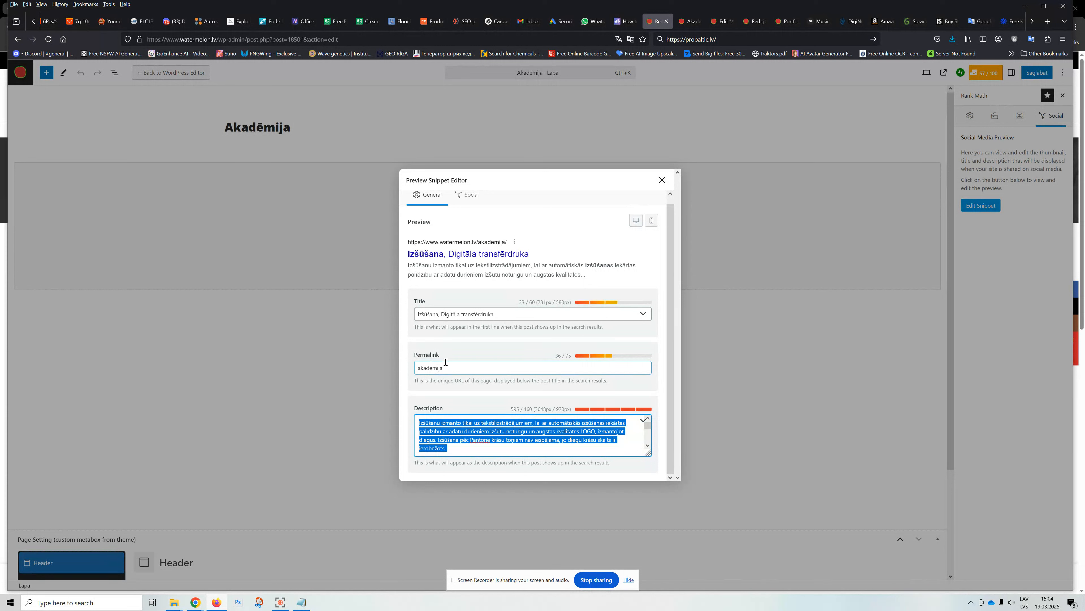
Step: Set the page's permalink to the focus keyword "izšūšana" and close the snippet editor
{"action": "left_click_drag", "start_coordinate": [445, 362], "coordinate": [373, 371]}
{"action": "type", "text": "iz"}
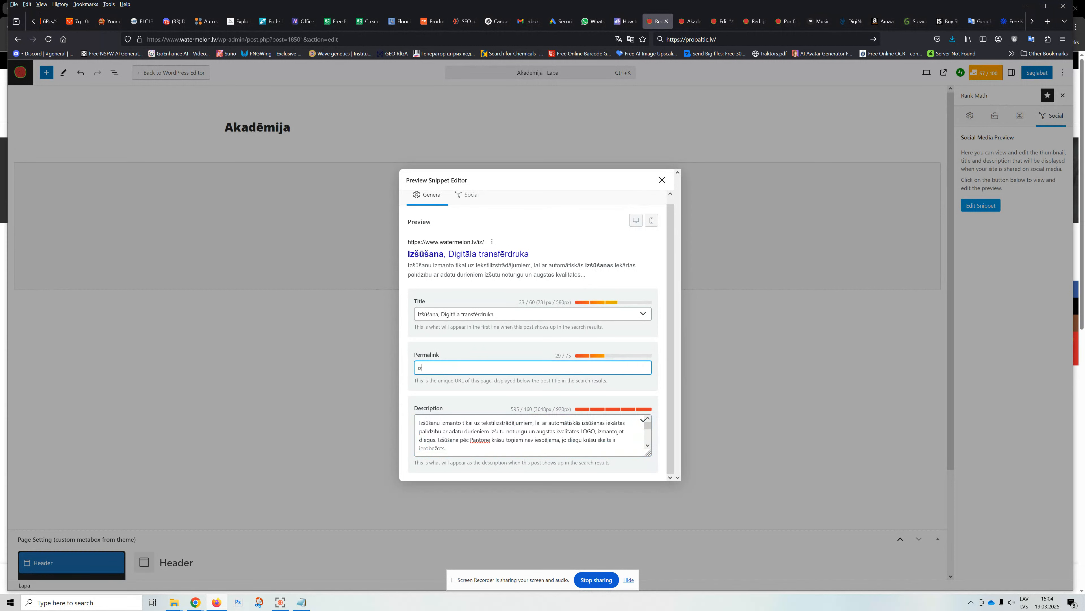
{"action": "type", "text": "šūšana"}
{"action": "left_click", "coordinate": [665, 183]}
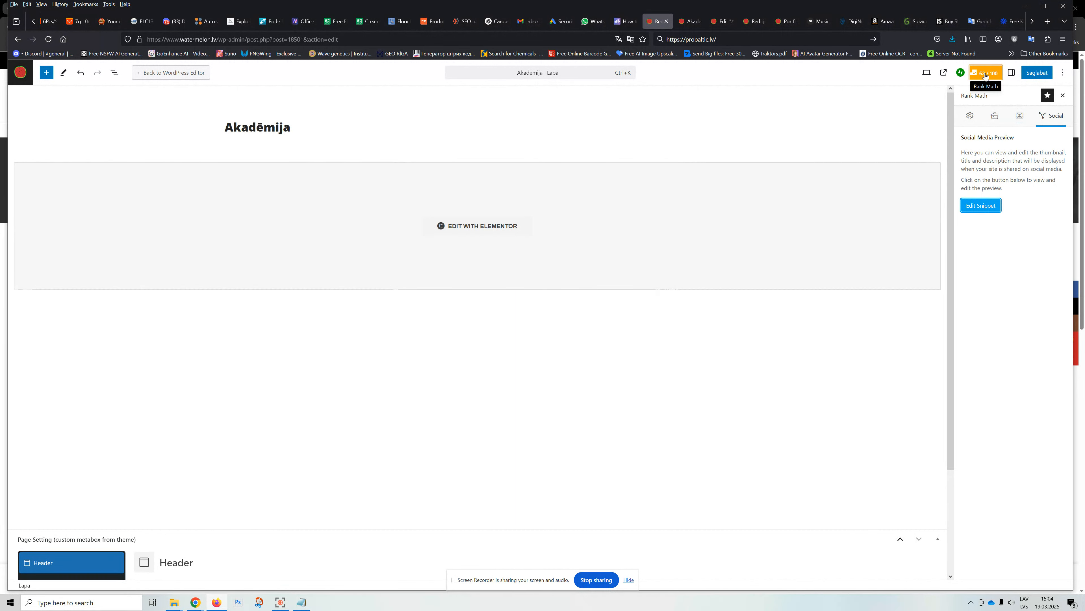
Step: Review the Basic SEO, Additional and Title Readability checks for the page in the general SEO settings
{"action": "left_click", "coordinate": [970, 116]}
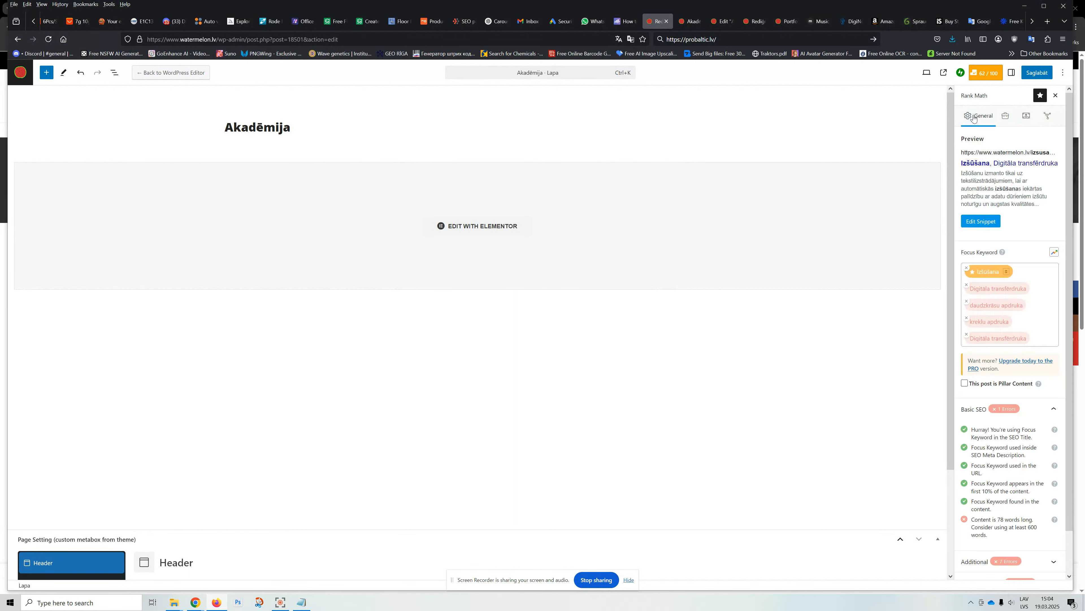
{"action": "scroll", "coordinate": [1048, 300], "scroll_direction": "down", "scroll_amount": 1}
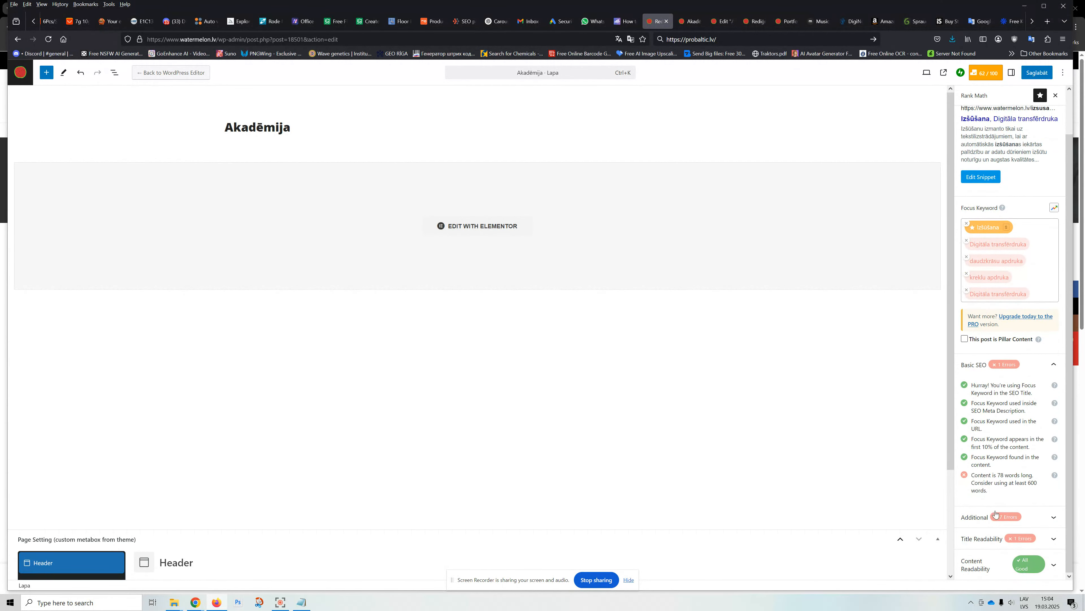
{"action": "left_click", "coordinate": [1008, 517]}
{"action": "scroll", "coordinate": [1016, 470], "scroll_direction": "down", "scroll_amount": 3}
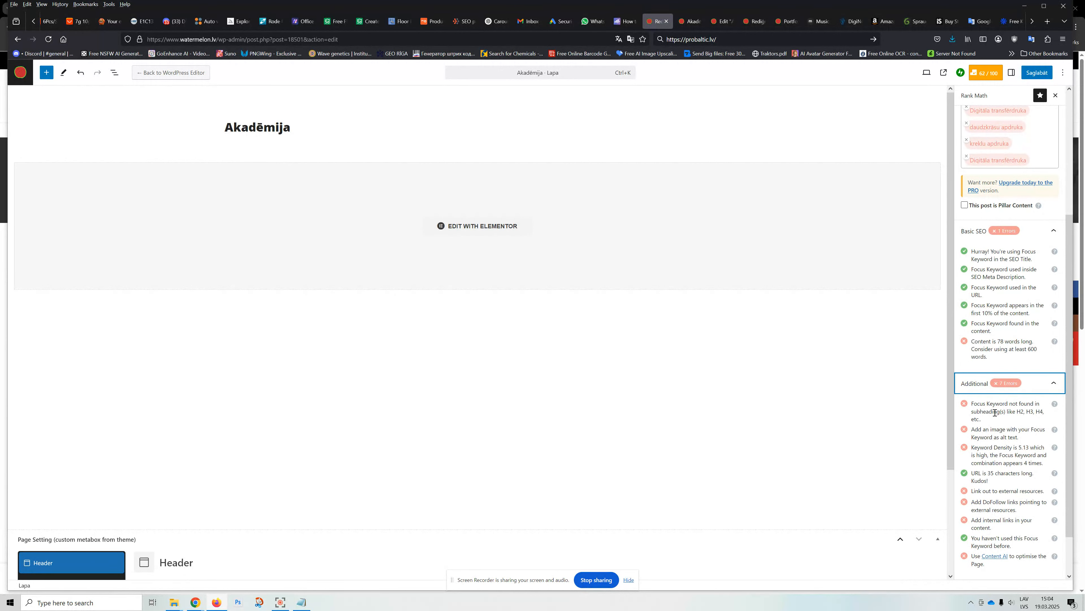
{"action": "scroll", "coordinate": [1010, 496], "scroll_direction": "down", "scroll_amount": 1}
{"action": "left_click", "coordinate": [1006, 538]}
{"action": "scroll", "coordinate": [1026, 535], "scroll_direction": "down", "scroll_amount": 1}
{"action": "scroll", "coordinate": [1029, 535], "scroll_direction": "down", "scroll_amount": 1}
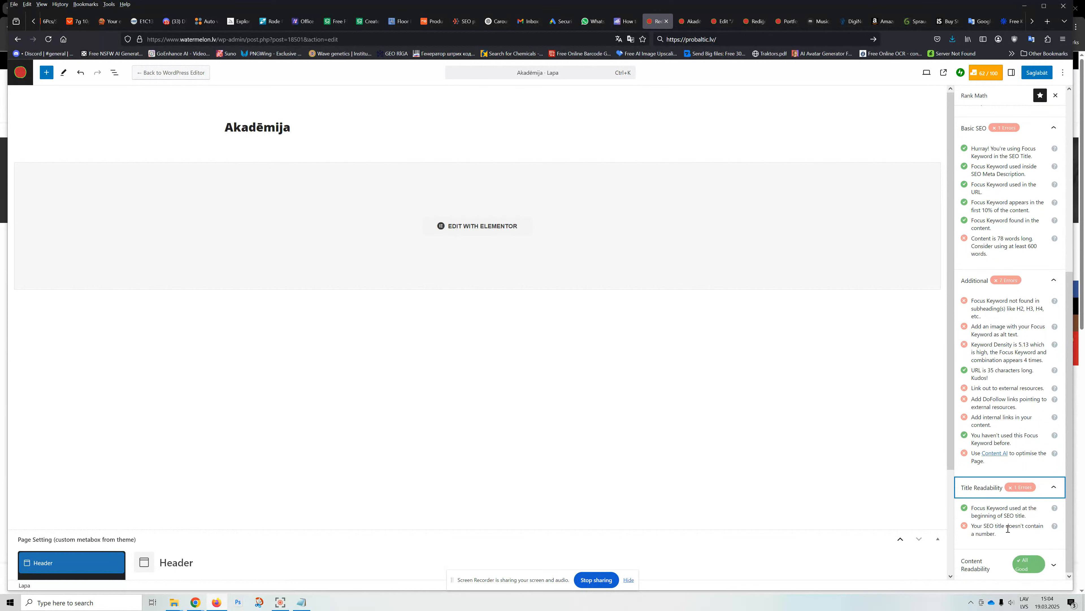
{"action": "scroll", "coordinate": [1005, 385], "scroll_direction": "up", "scroll_amount": 7}
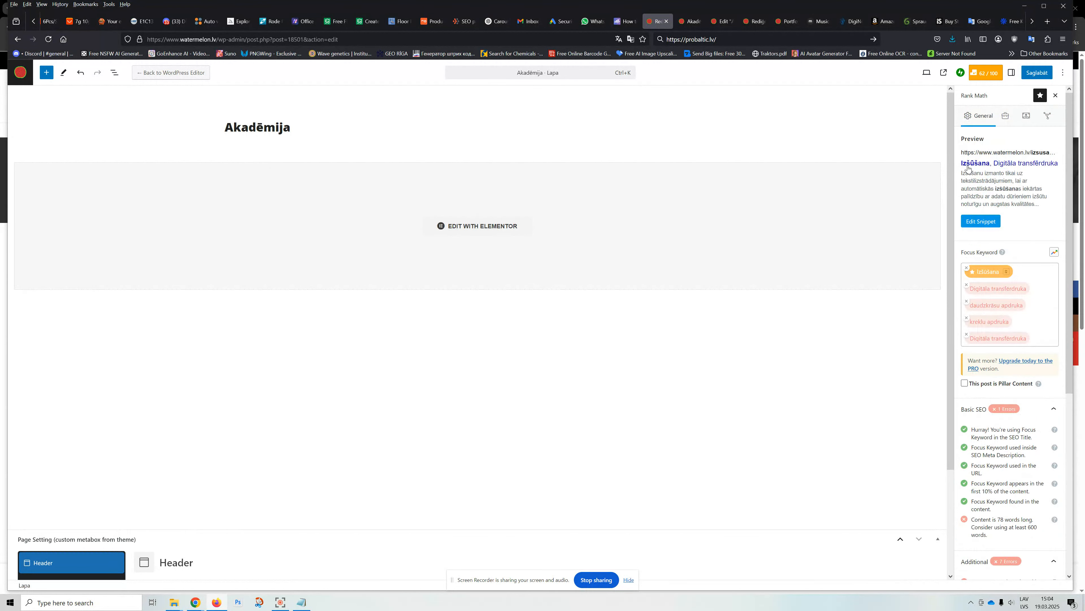
Step: Save the page, and check the general search snippet's title, permalink and description in the snippet editor
{"action": "left_click", "coordinate": [1040, 72]}
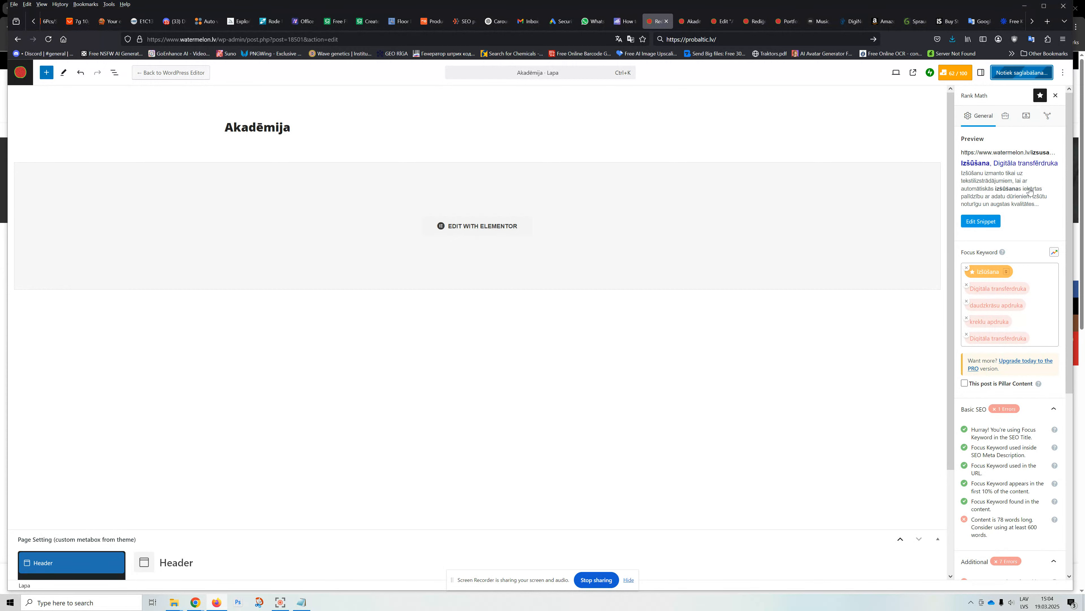
{"action": "left_click", "coordinate": [981, 222]}
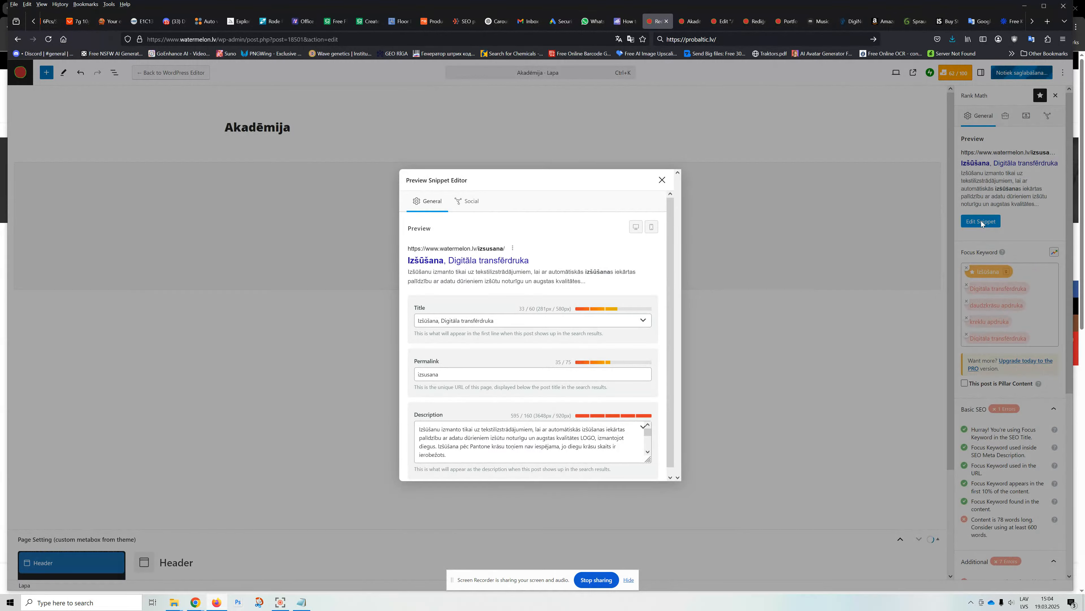
{"action": "left_click", "coordinate": [662, 180]}
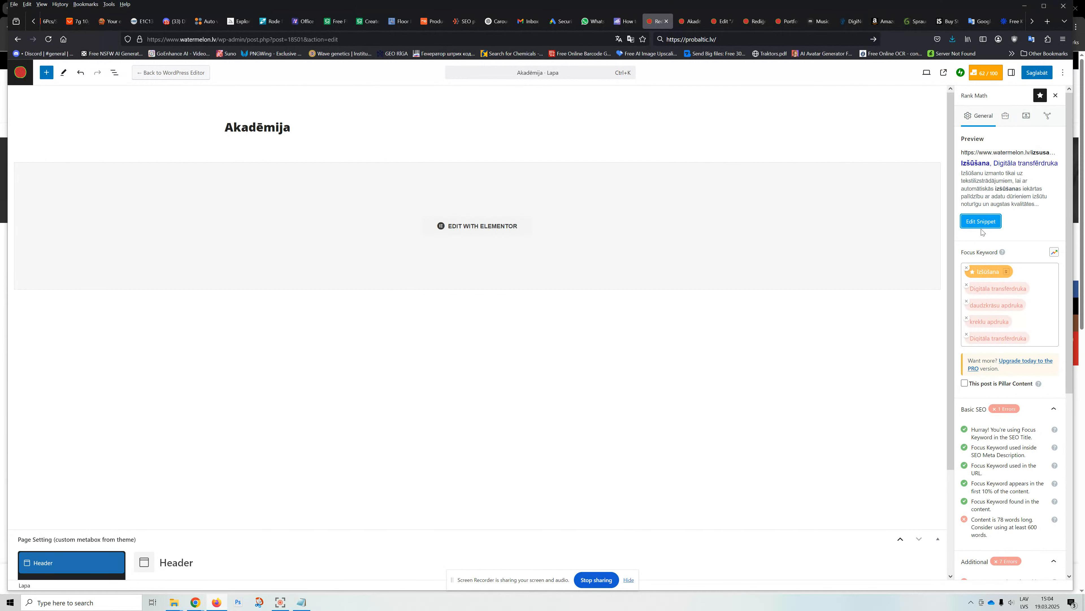
Step: Check the page's social and general snippet previews in the snippet editor, close it and return to the general SEO settings
{"action": "left_click", "coordinate": [1057, 115]}
{"action": "left_click", "coordinate": [981, 205]}
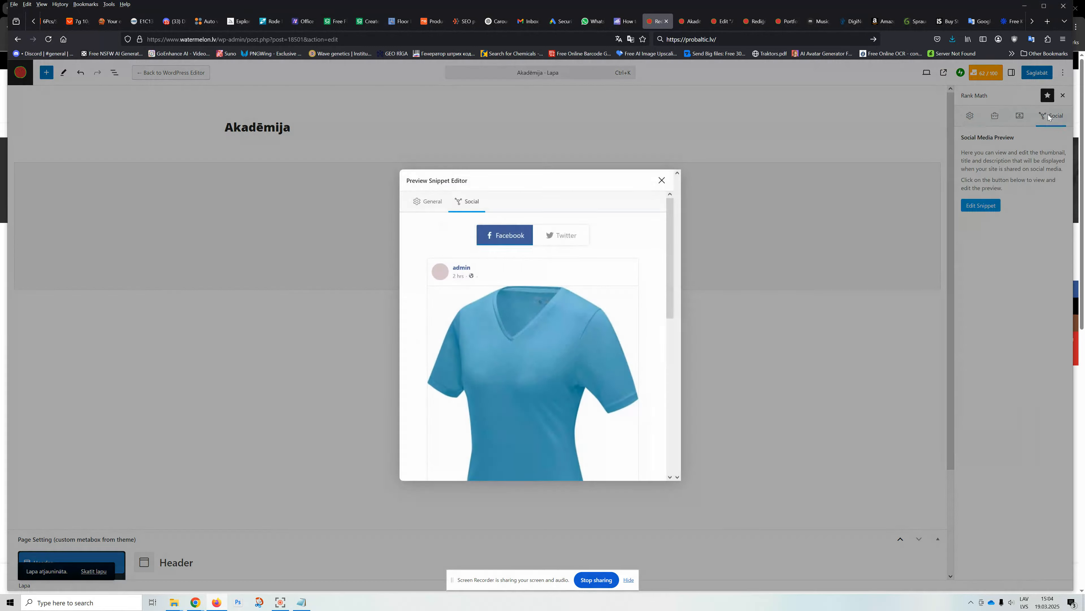
{"action": "left_click", "coordinate": [430, 202]}
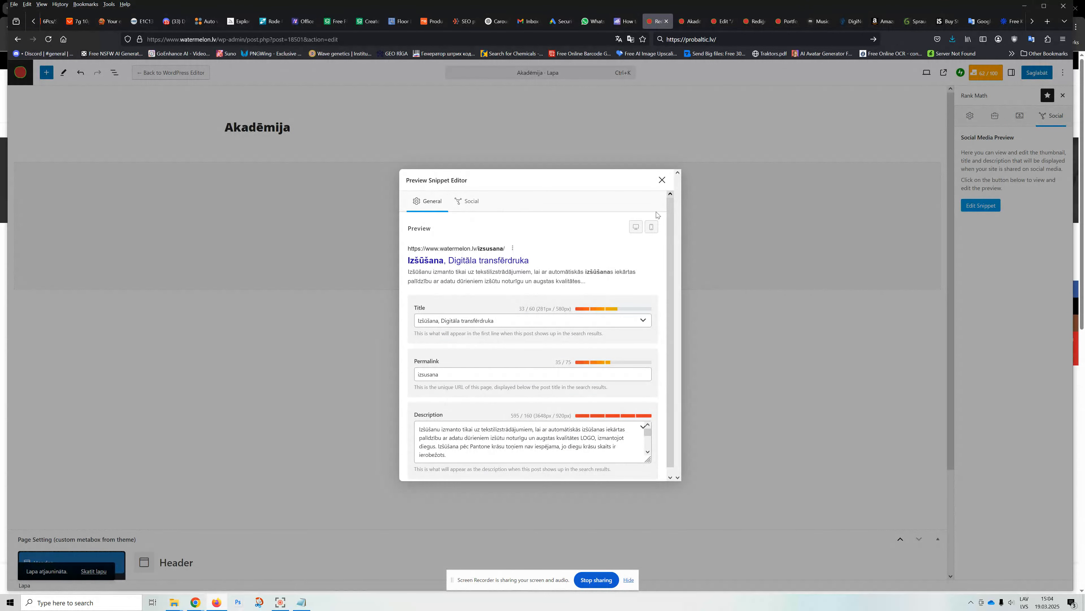
{"action": "left_click", "coordinate": [662, 180]}
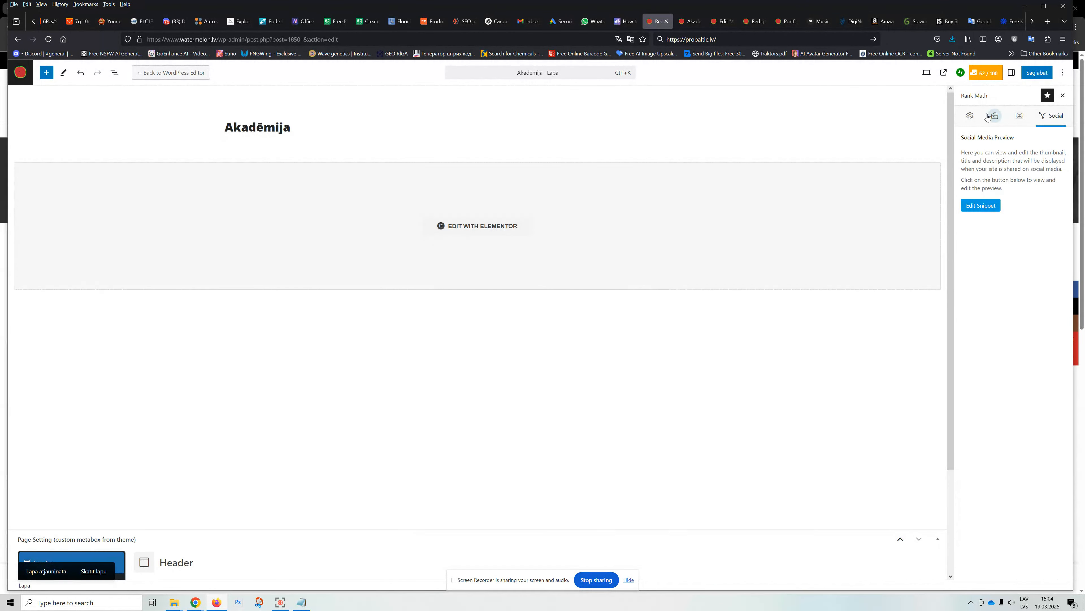
{"action": "left_click", "coordinate": [971, 118]}
Step: Demonstrate unpinning and re-pinning Rank Math in the page editor, and hiding and reopening its SEO settings through the score
{"action": "left_click", "coordinate": [1041, 96]}
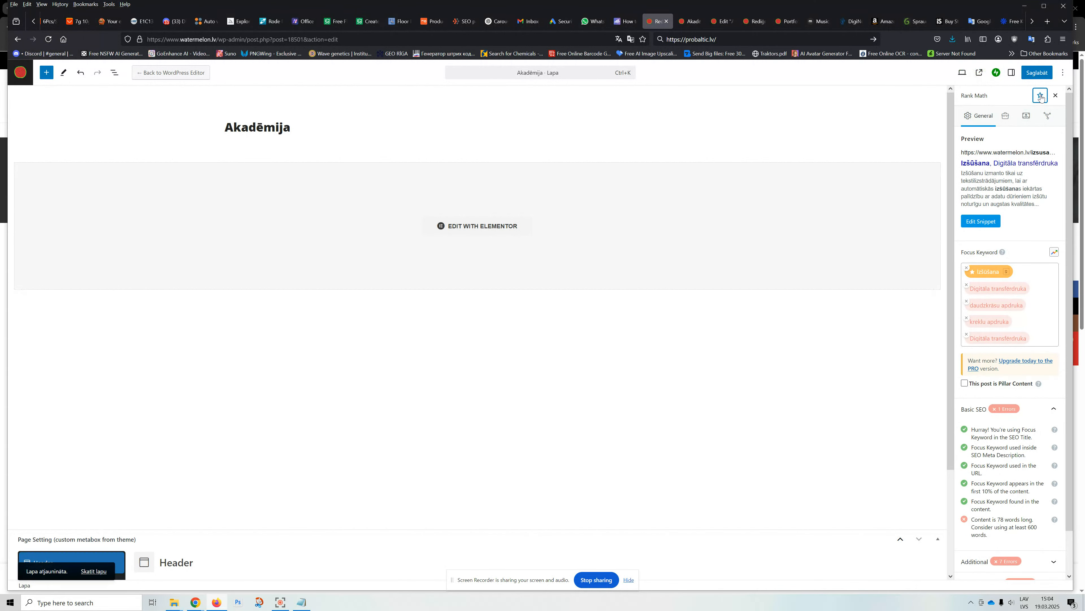
{"action": "left_click", "coordinate": [1041, 97]}
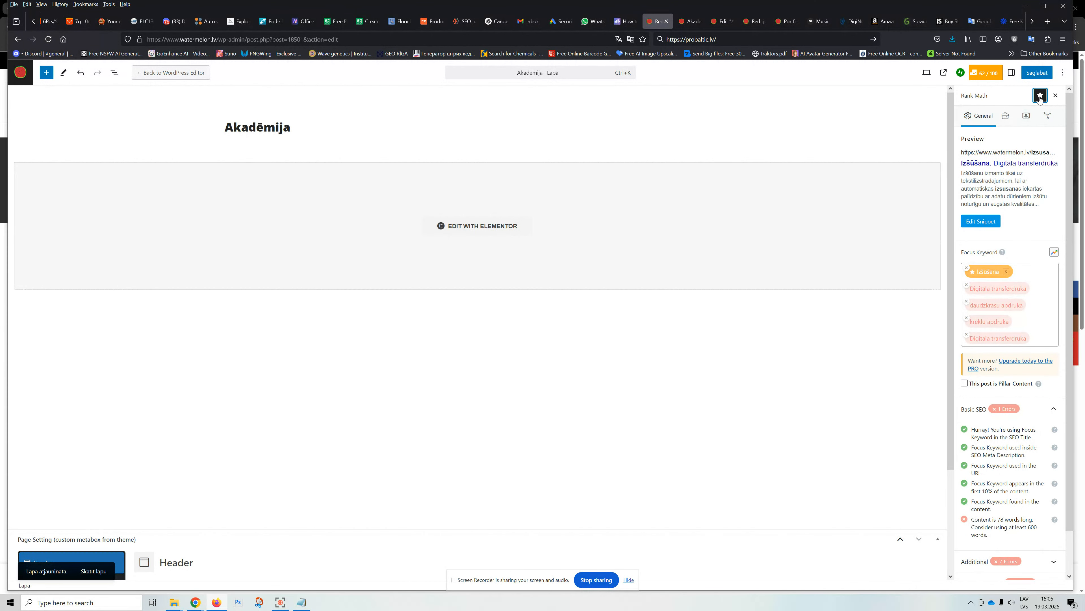
{"action": "left_click", "coordinate": [1040, 97]}
{"action": "left_click", "coordinate": [1041, 97]}
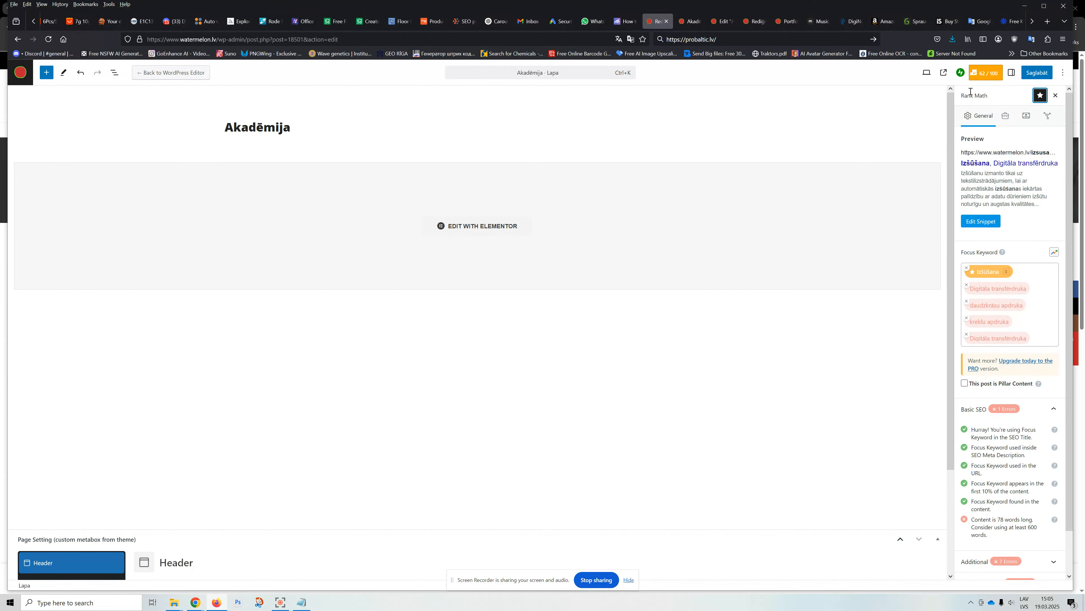
{"action": "left_click", "coordinate": [985, 73]}
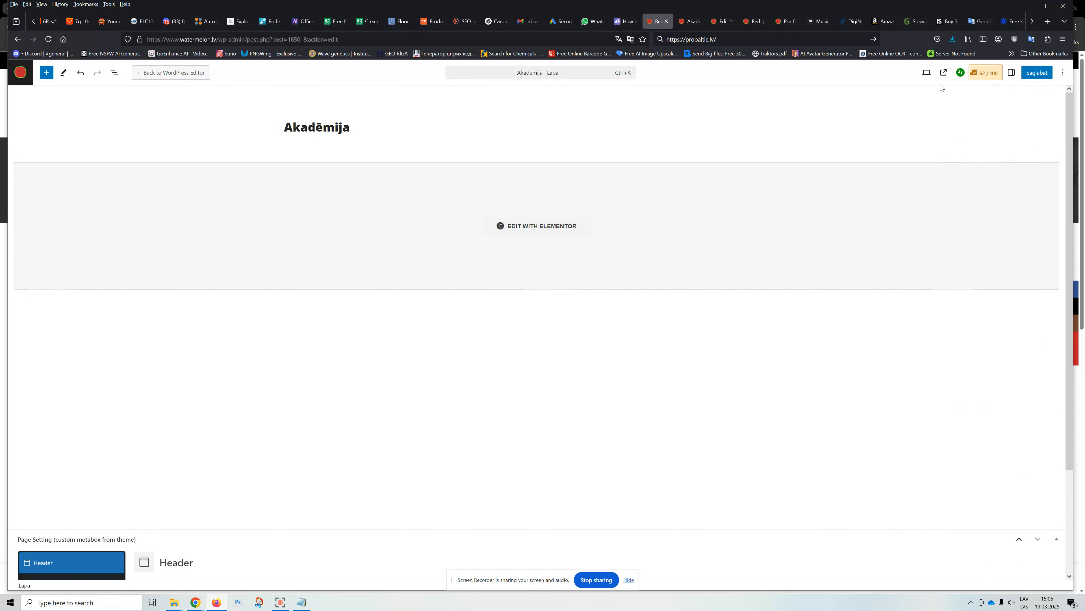
{"action": "left_click", "coordinate": [985, 73]}
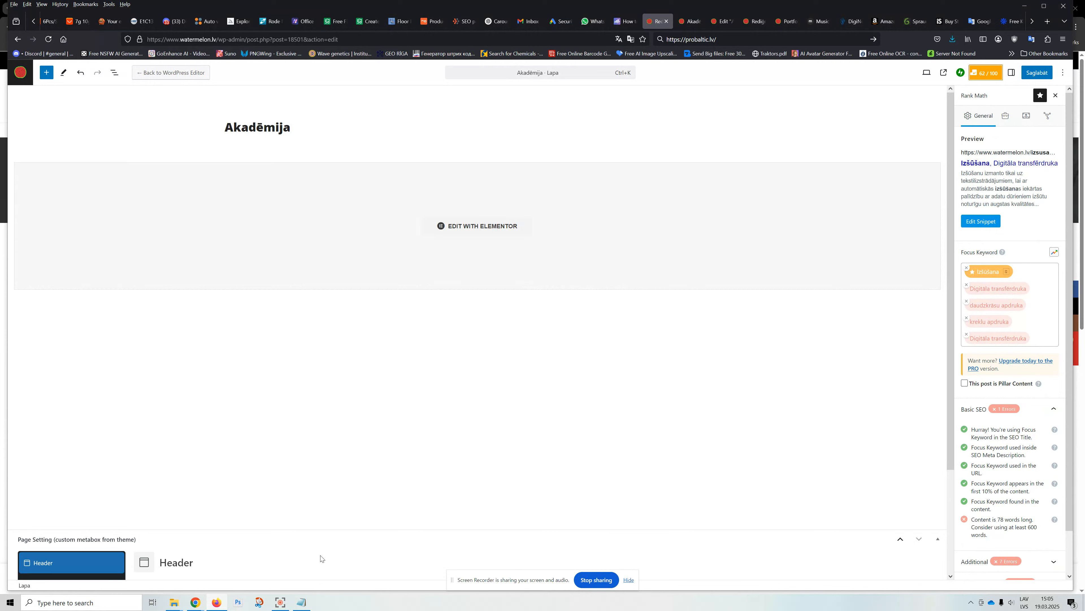